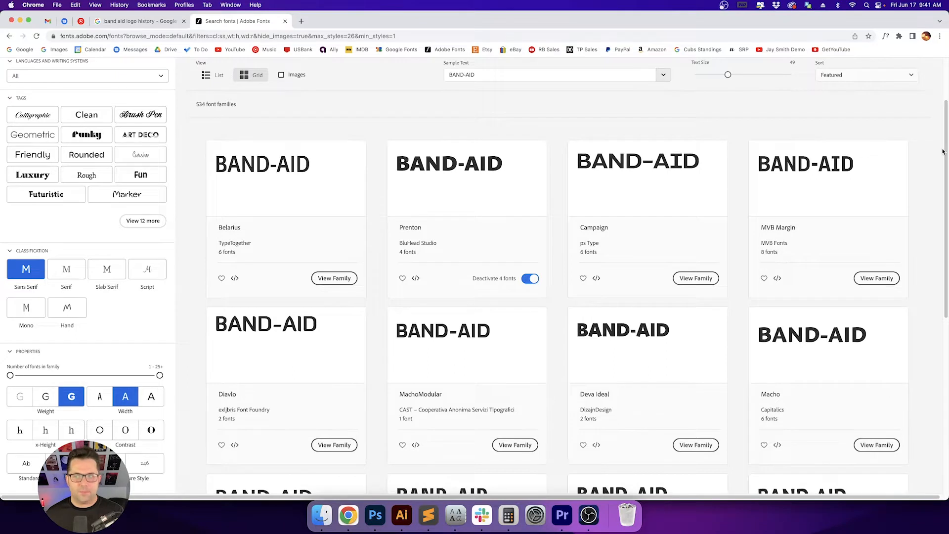
Compare the BAND-AID samples of the sans serif families on the first page of font results
scroll(613, 131, down, 1)
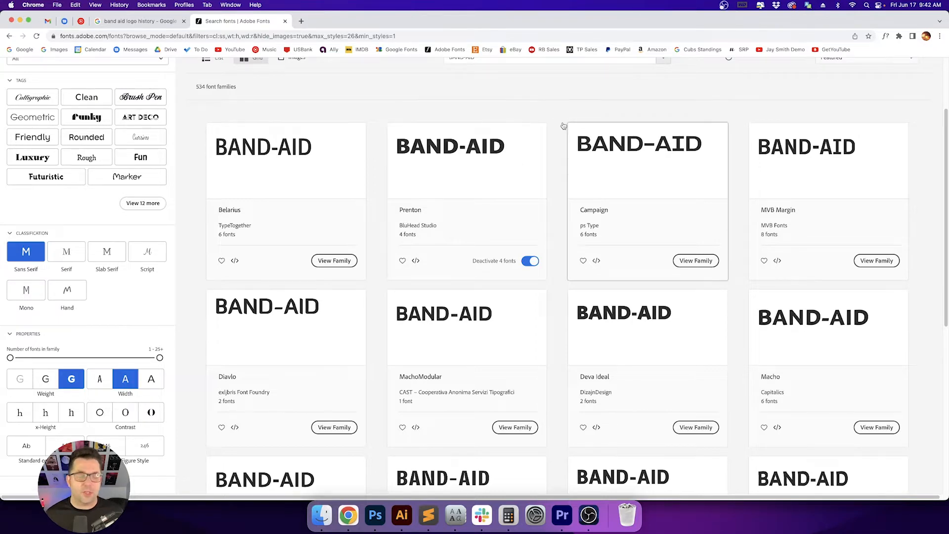
scroll(563, 125, down, 5)
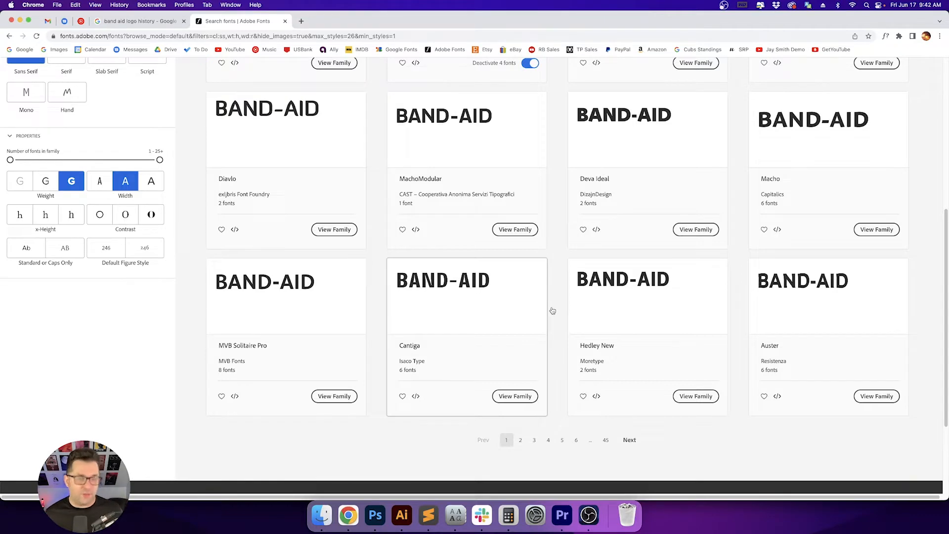
scroll(552, 310, down, 1)
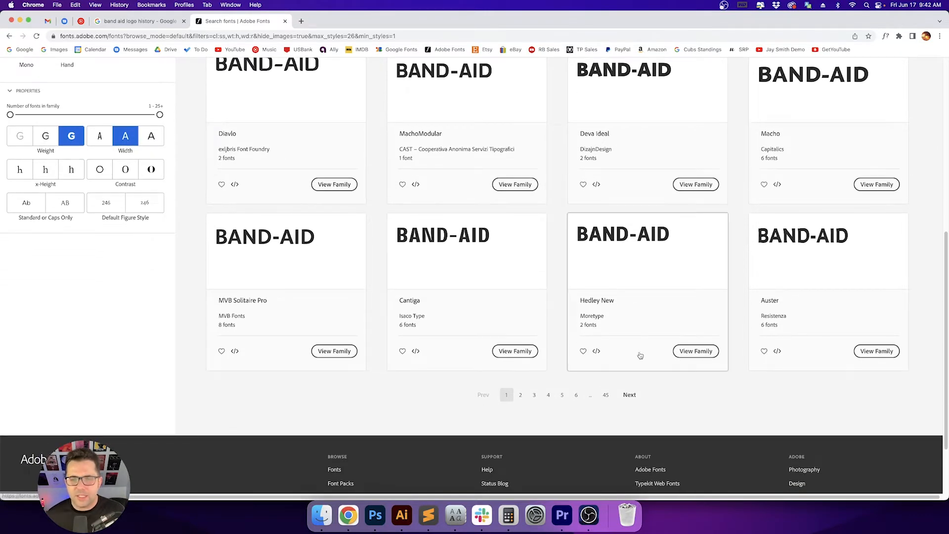
scroll(637, 354, up, 4)
mouse_move(944, 272)
mouse_down()
mouse_move(943, 250)
mouse_move(940, 277)
mouse_up()
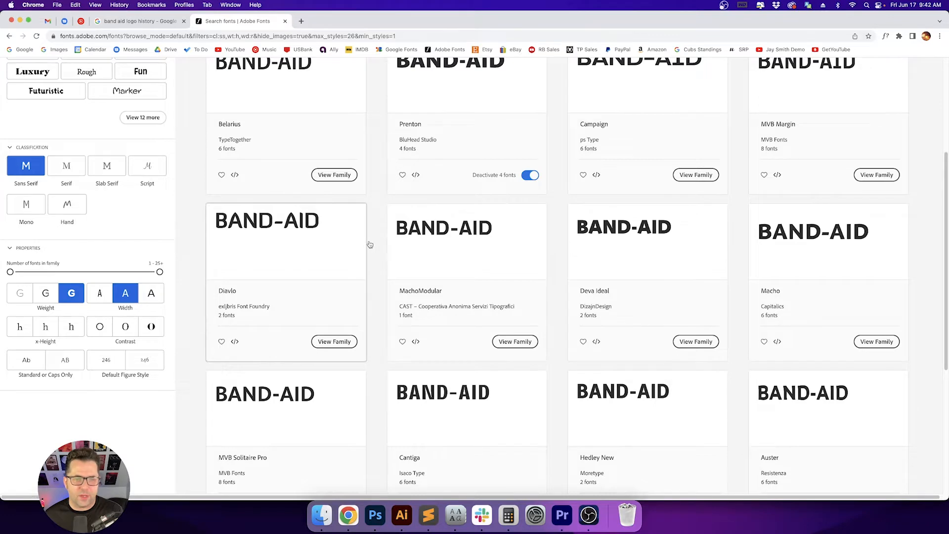
scroll(459, 248, up, 3)
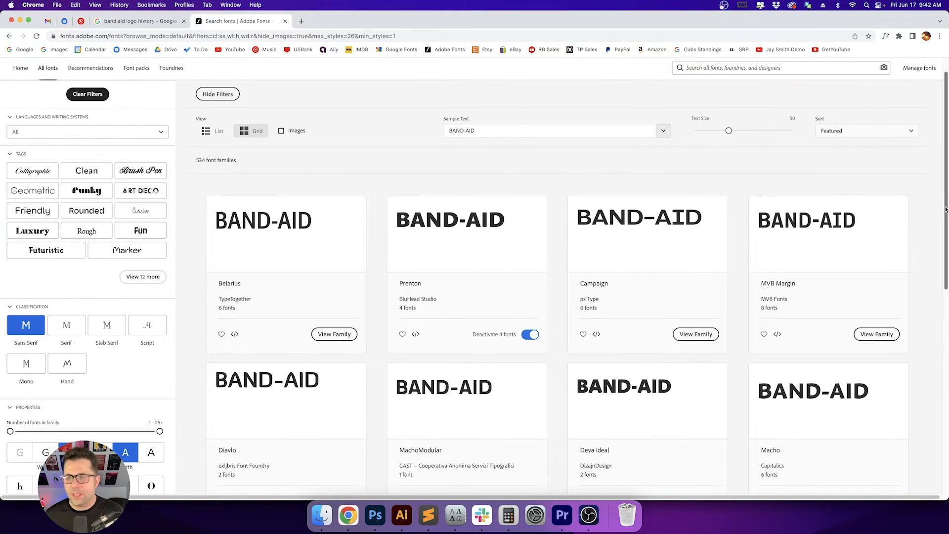
drag(944, 242, 944, 335)
scroll(746, 327, down, 3)
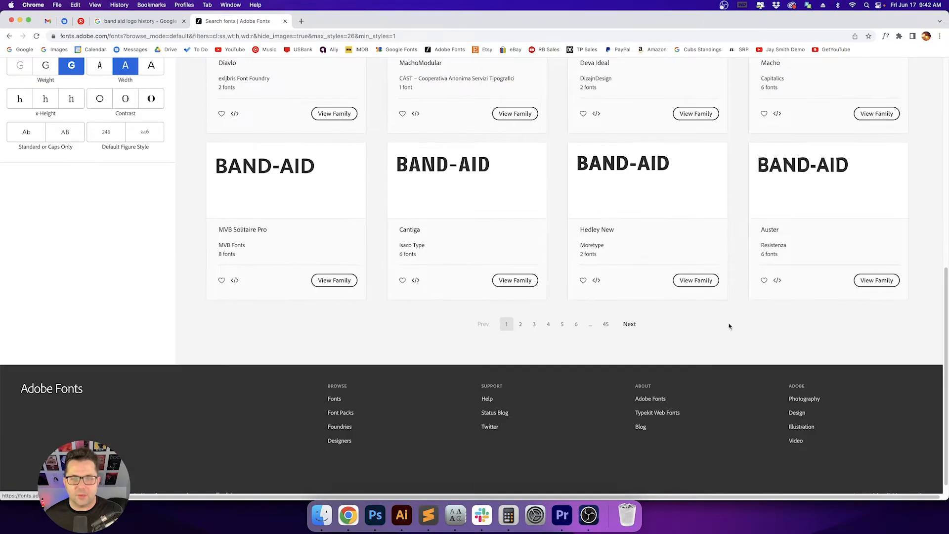
Go through the second results page to the third and open the Mr Eaves Sans family
click(629, 323)
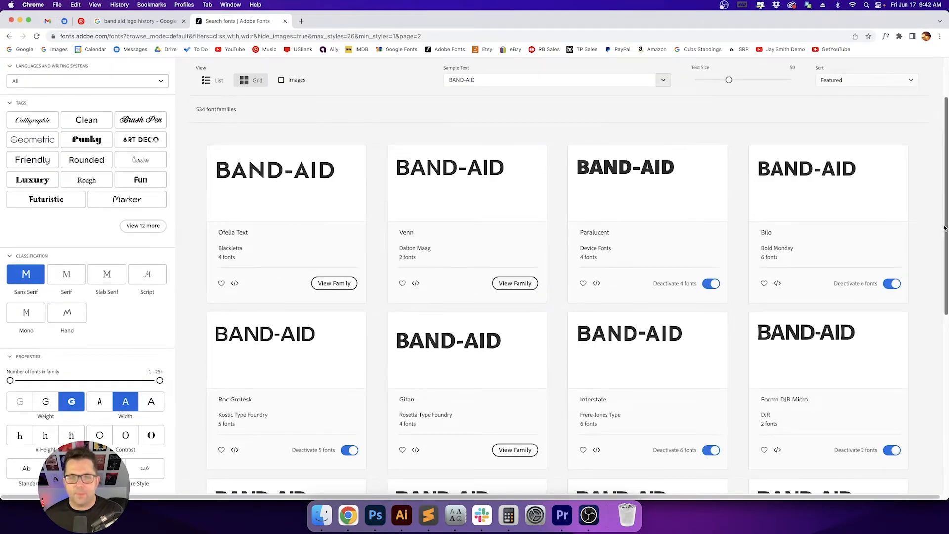
drag(946, 228, 946, 241)
scroll(945, 241, down, 5)
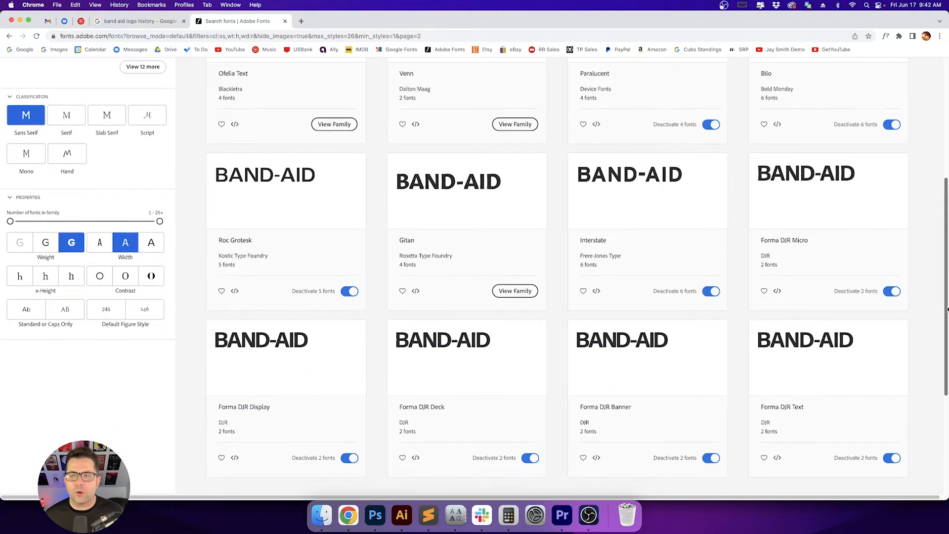
scroll(939, 279, down, 1)
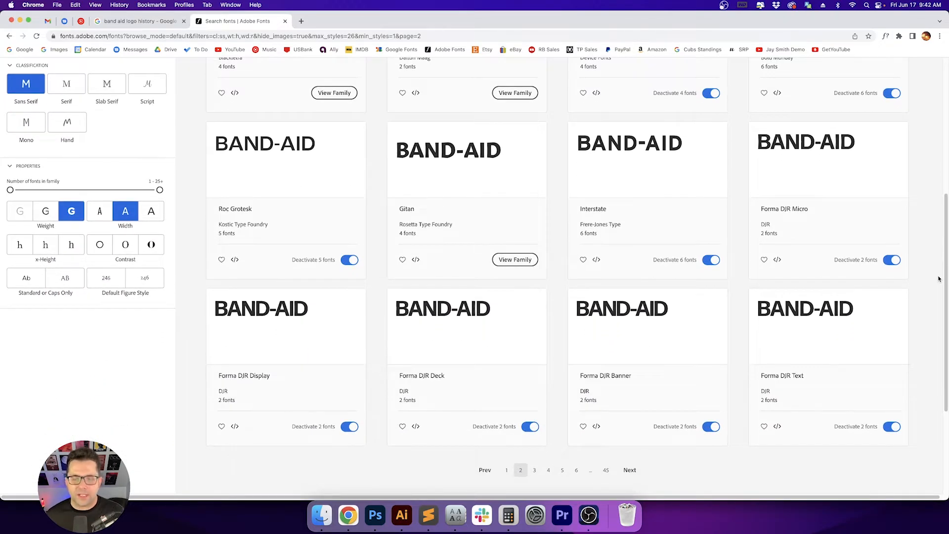
scroll(939, 280, down, 2)
click(629, 419)
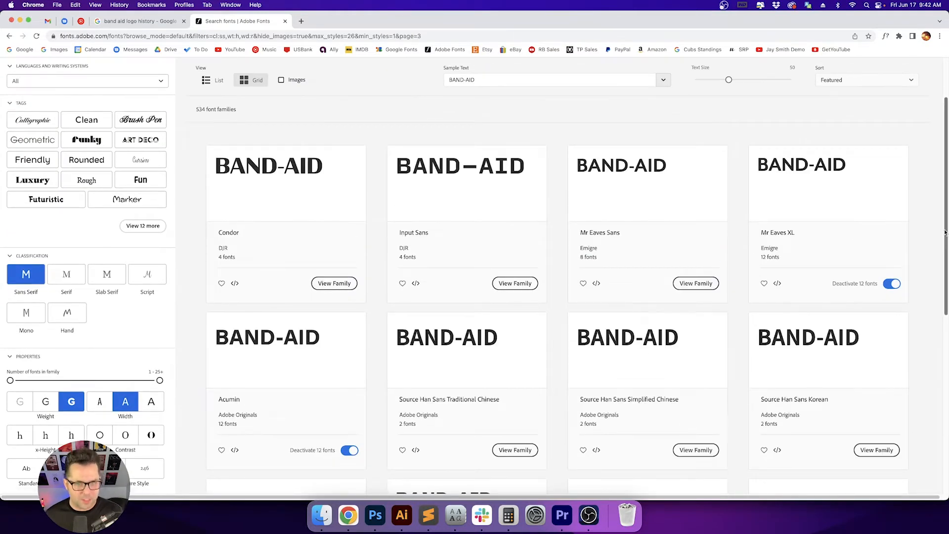
scroll(946, 222, down, 1)
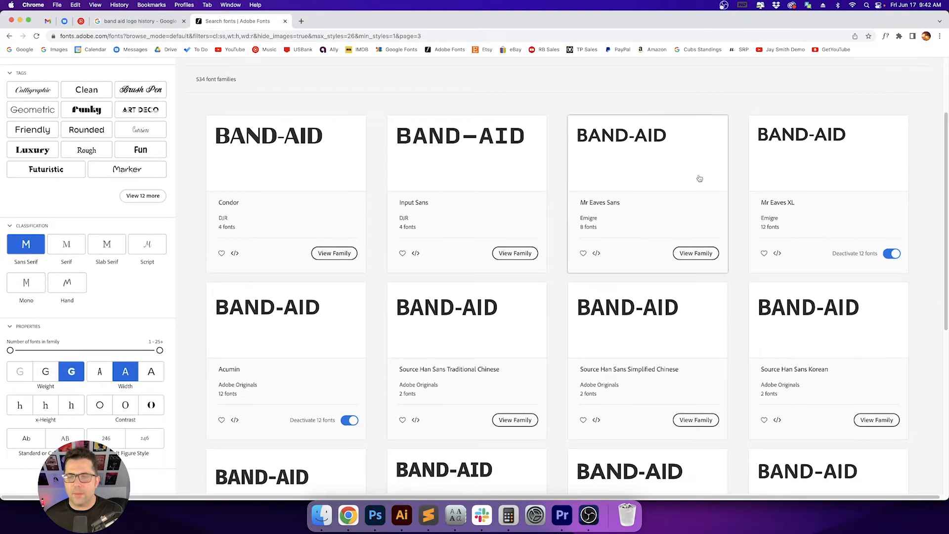
click(615, 157)
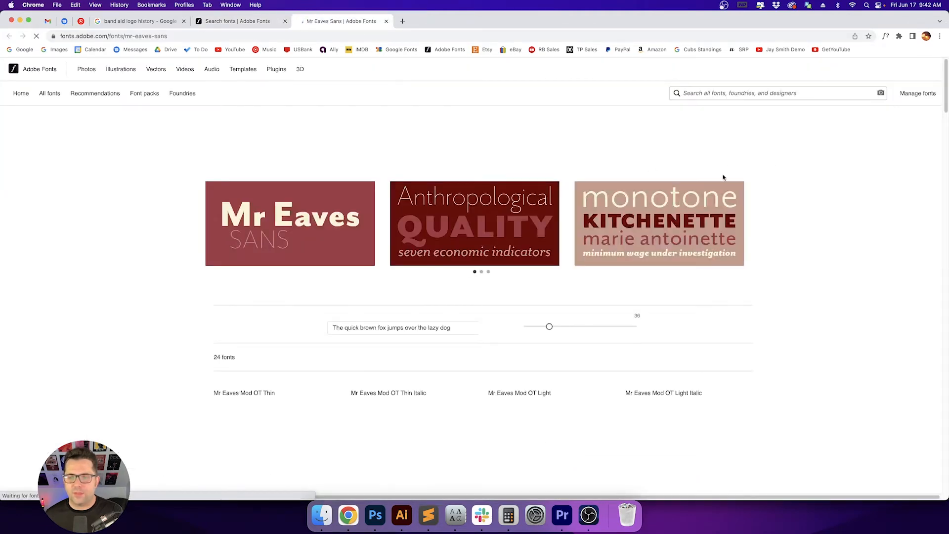
Activate both the Mr Eaves Modern and Mr Eaves Sans font sets
click(732, 144)
click(737, 160)
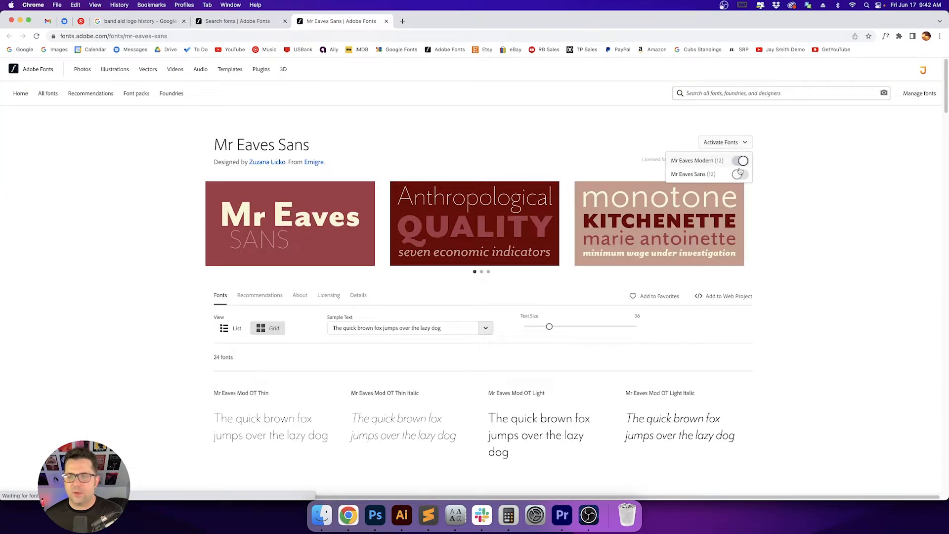
click(739, 174)
click(316, 97)
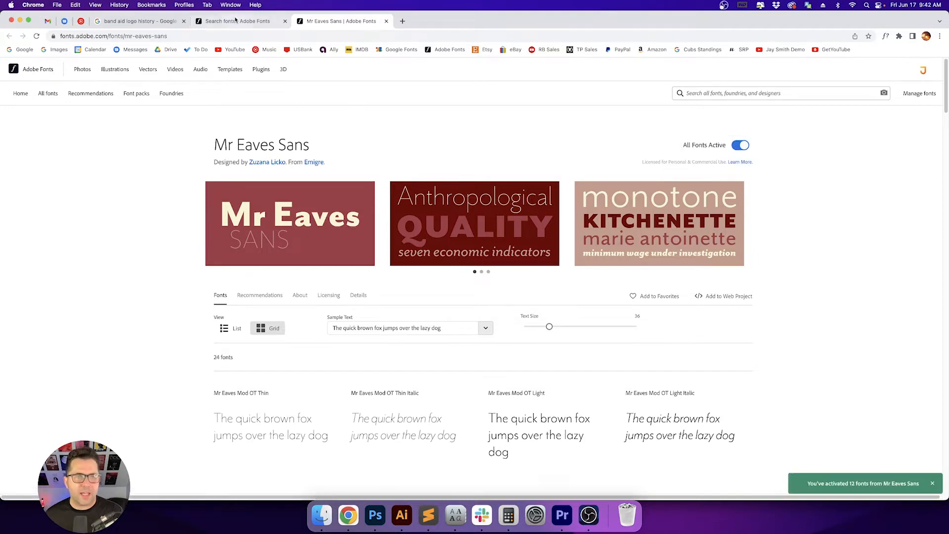
Return to the font search results and compare the remaining BAND-AID samples on the third page
click(237, 20)
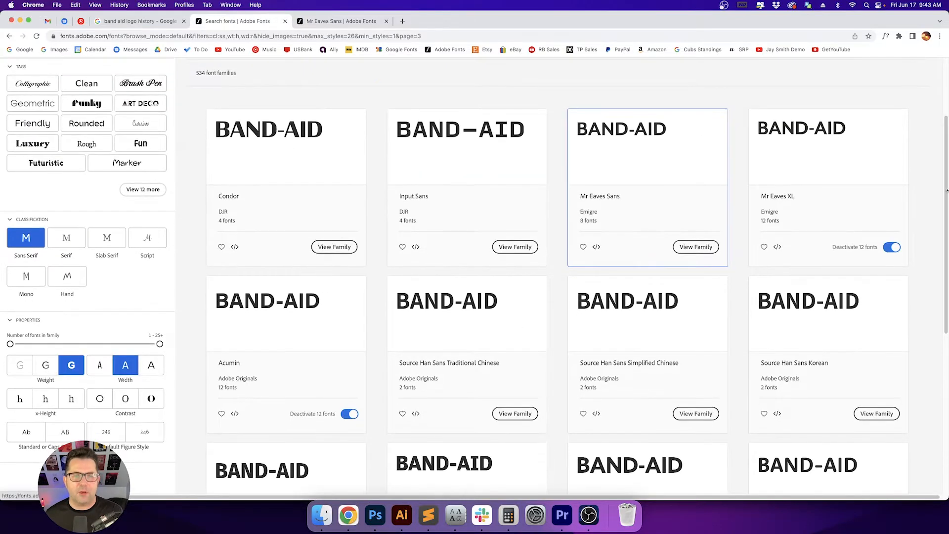
drag(942, 191, 942, 263)
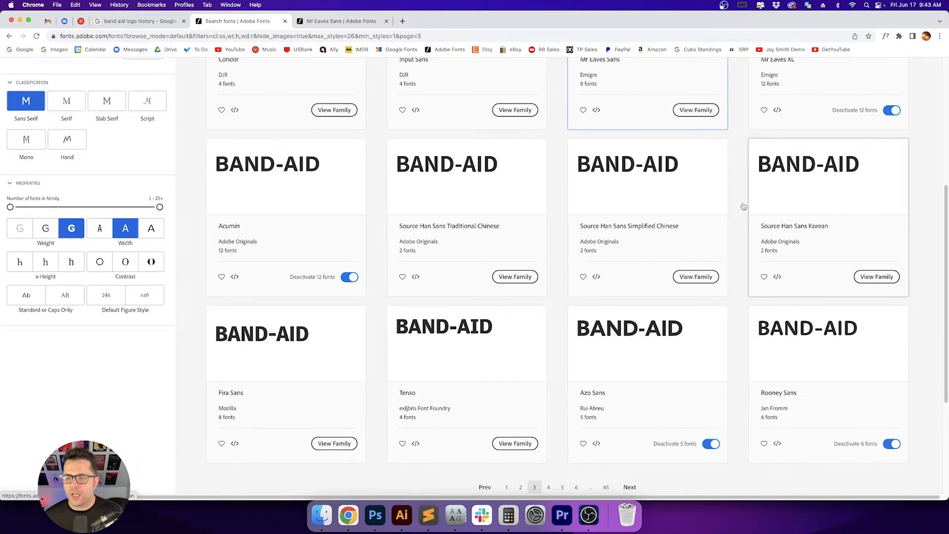
scroll(718, 204, down, 1)
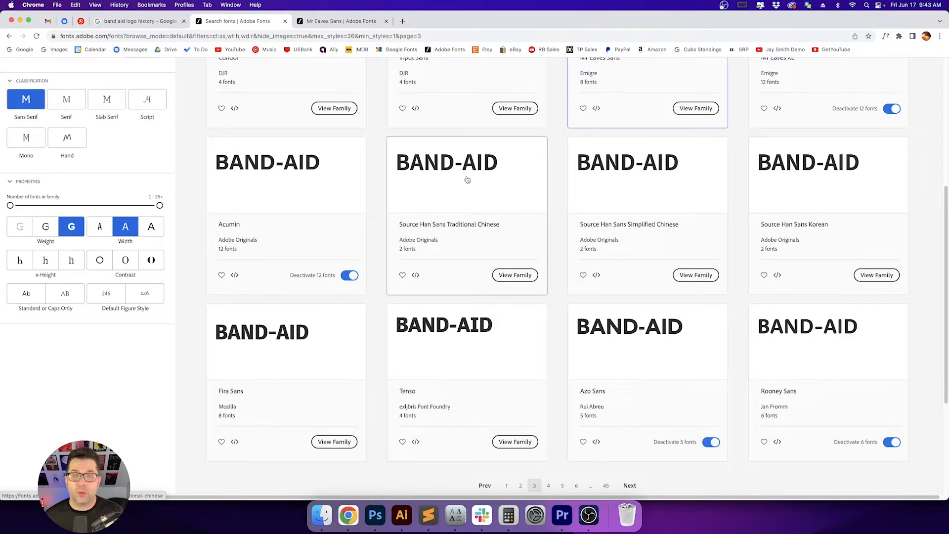
scroll(467, 180, down, 1)
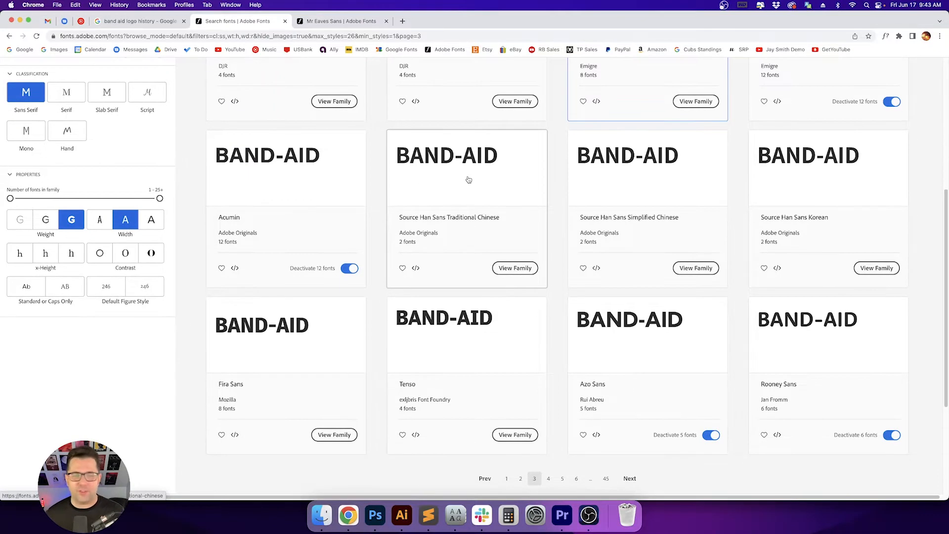
scroll(466, 180, down, 2)
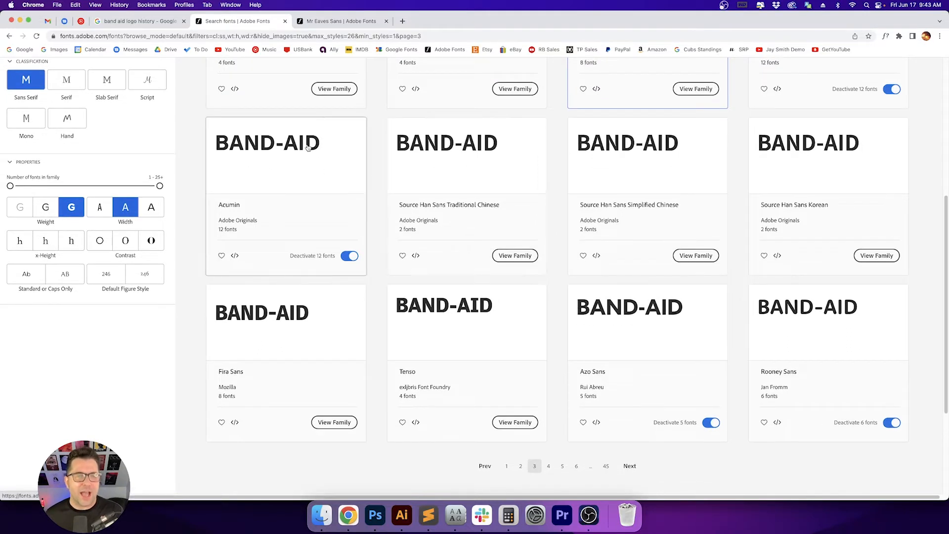
scroll(444, 198, down, 5)
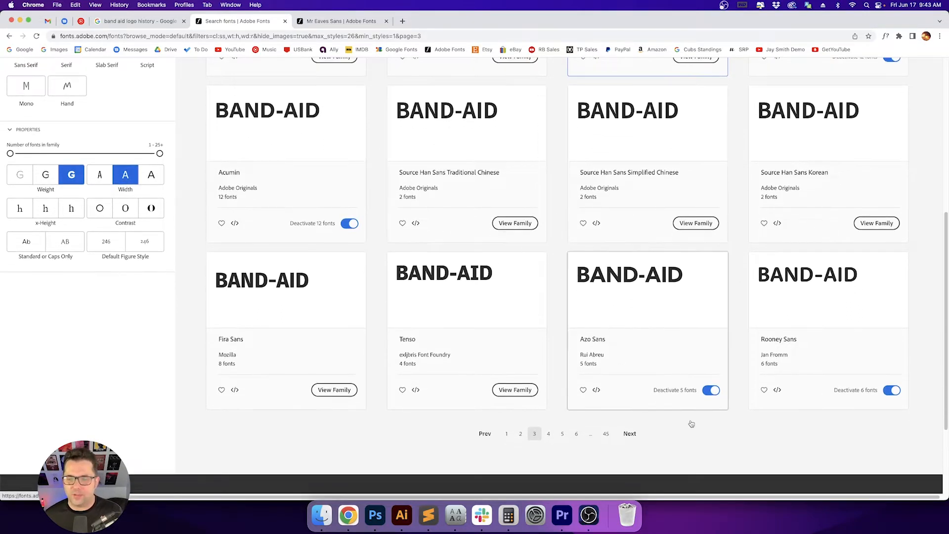
Open the FF Tisa Sans family from the fourth results page and activate all of its fonts
click(629, 433)
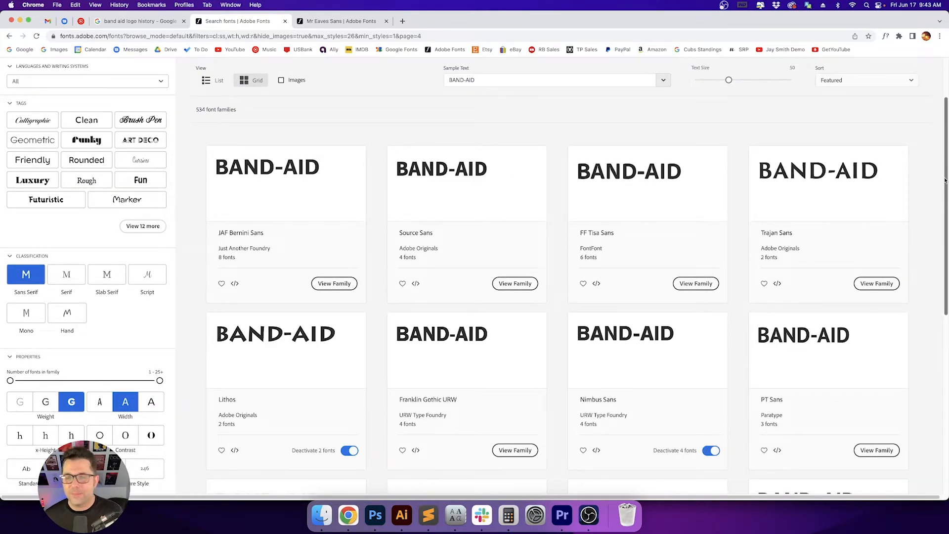
scroll(945, 180, down, 3)
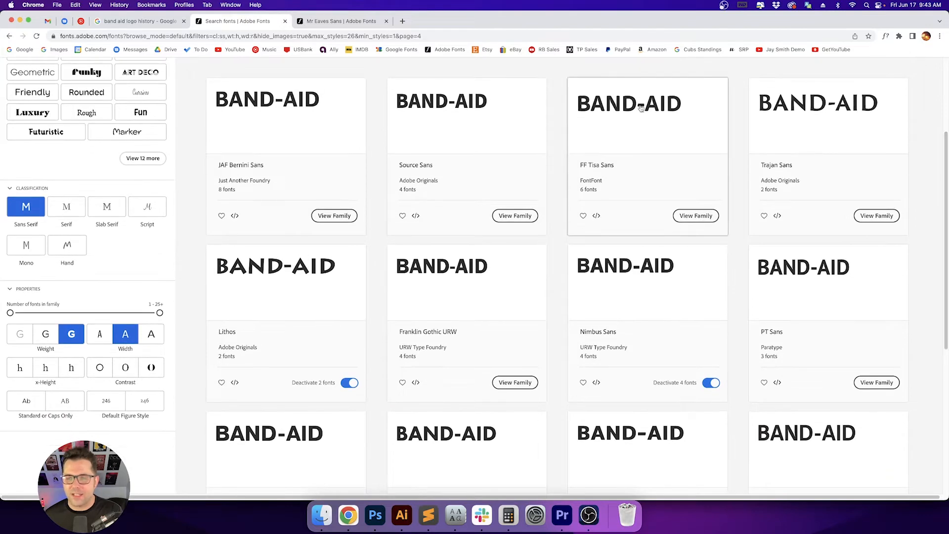
scroll(608, 128, down, 1)
scroll(612, 132, up, 2)
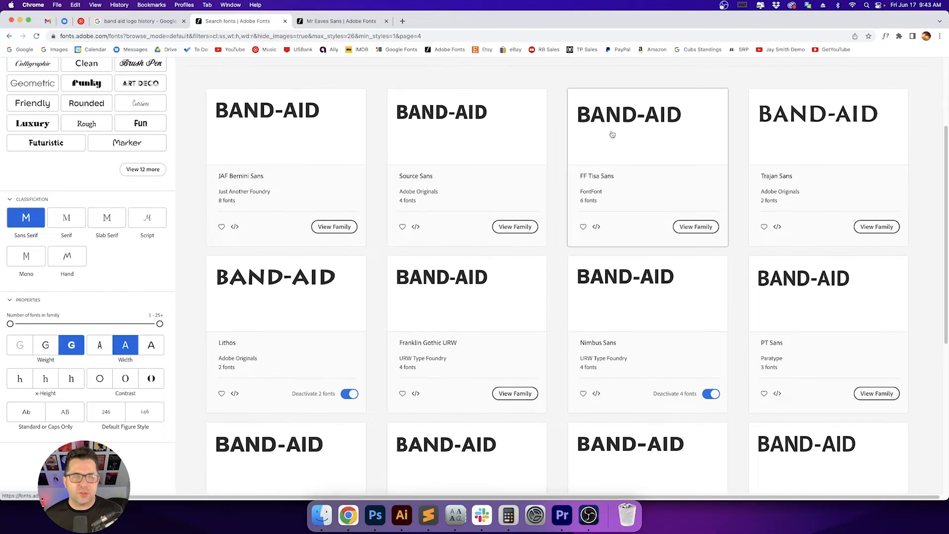
scroll(612, 134, down, 1)
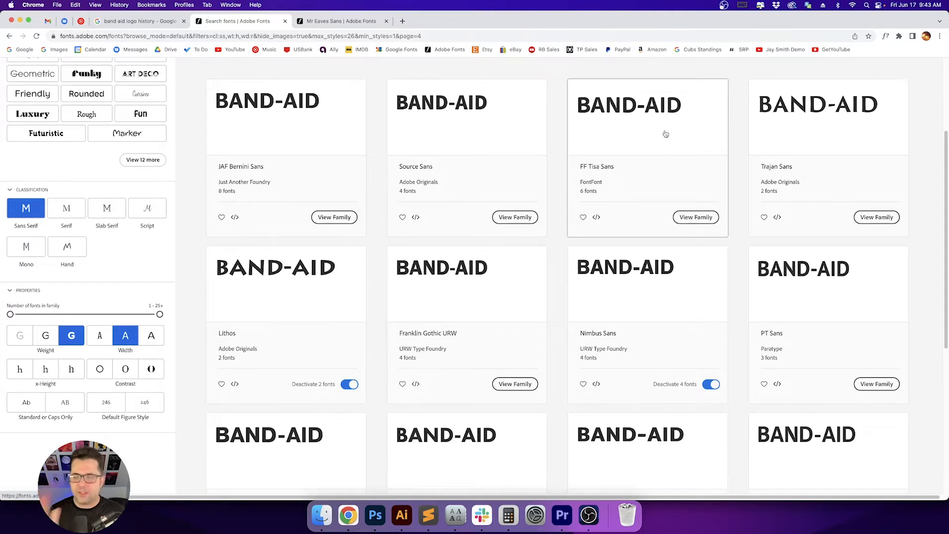
click(607, 125)
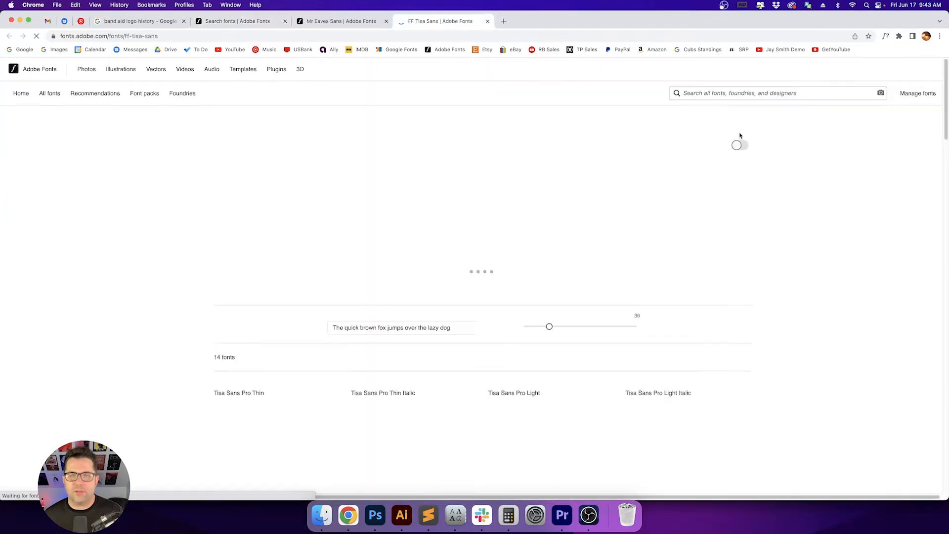
click(739, 145)
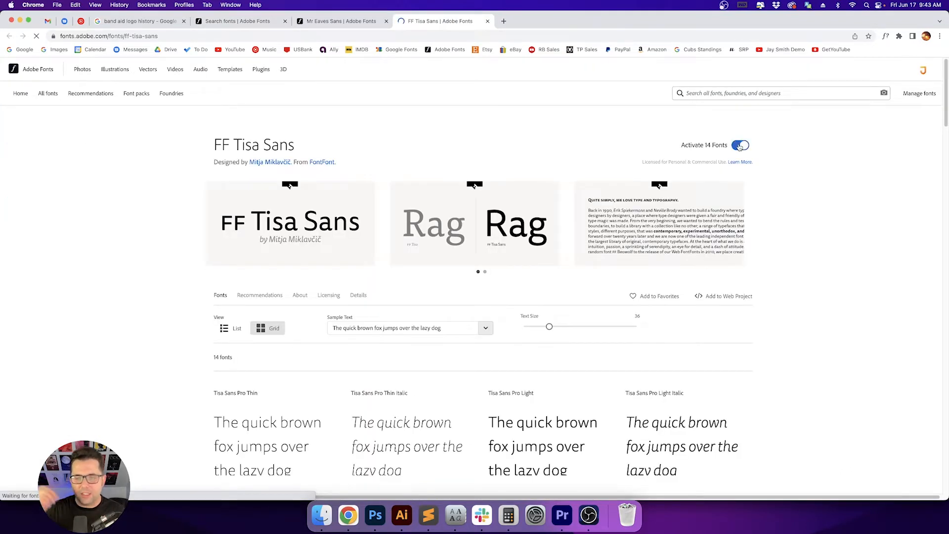
Return to the font search results and compare the BAND-AID samples on the rest of page four and on page five
click(234, 21)
scroll(491, 186, down, 1)
scroll(491, 186, down, 3)
mouse_move(946, 268)
mouse_down()
mouse_move(944, 255)
mouse_move(944, 263)
mouse_up()
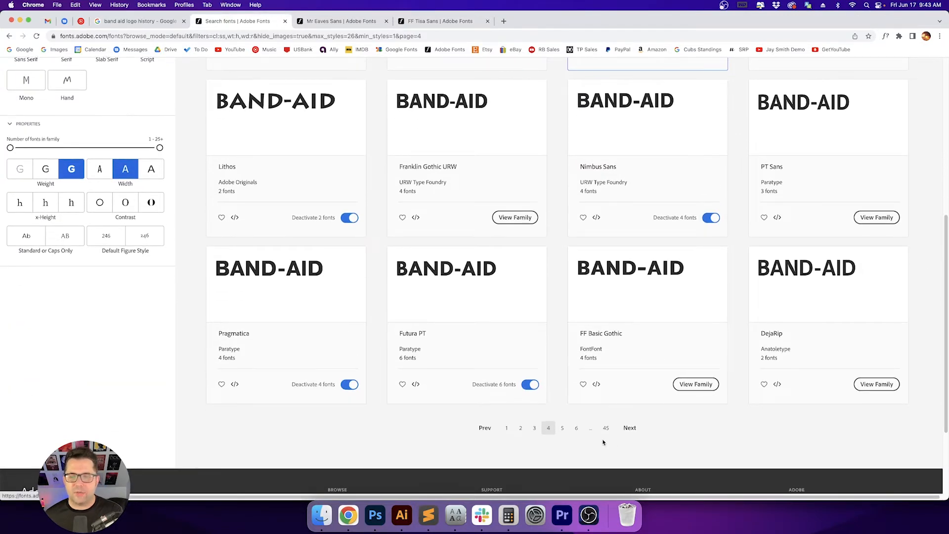
click(628, 428)
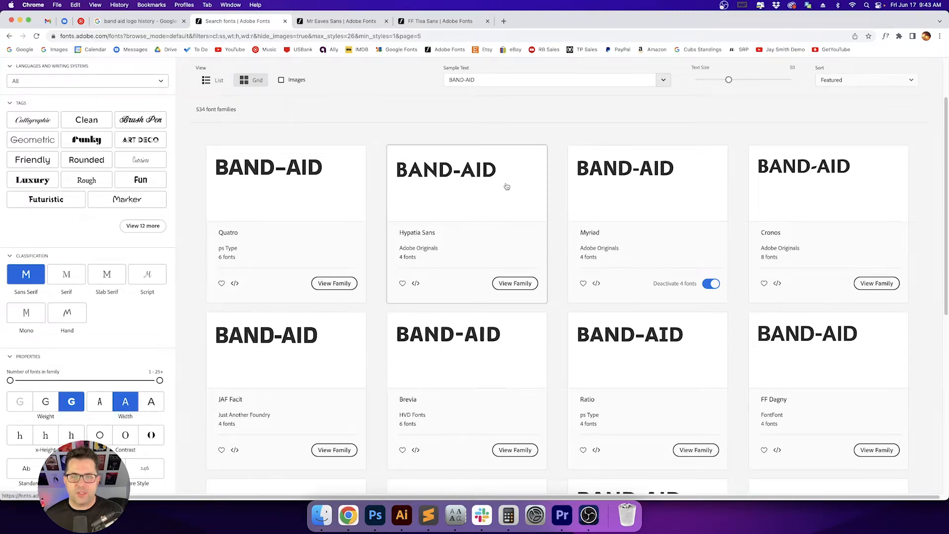
scroll(506, 186, down, 1)
drag(945, 192, 946, 216)
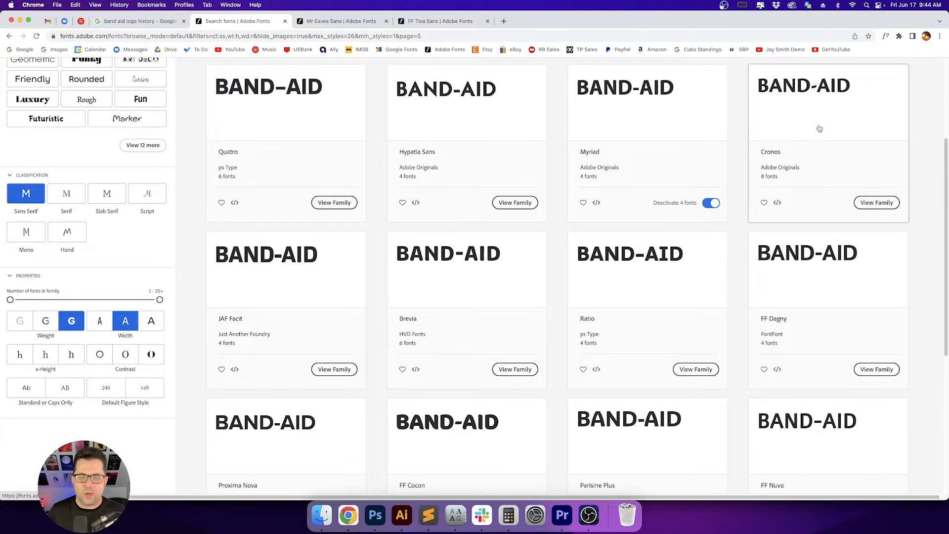
scroll(819, 127, down, 5)
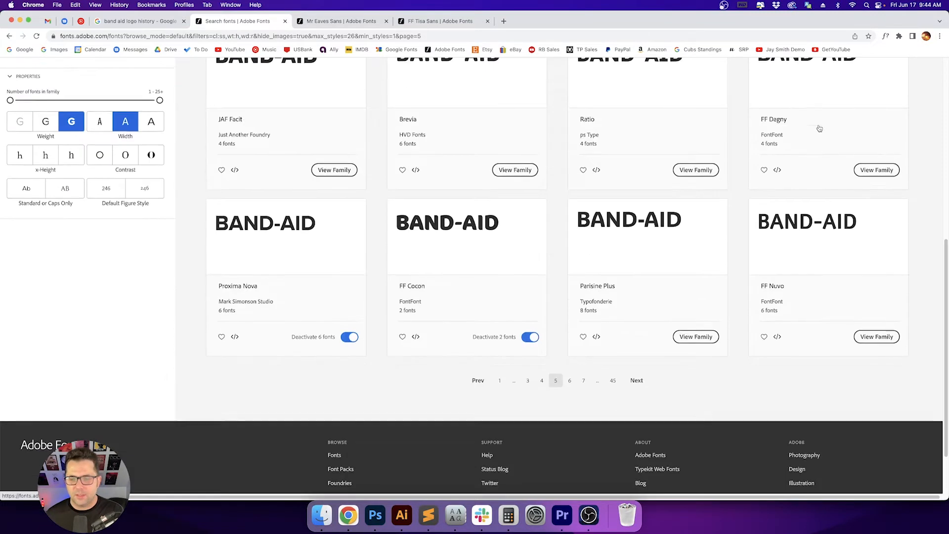
Go to the sixth page of the font search results and compare its BAND-AID samples
click(639, 378)
click(638, 378)
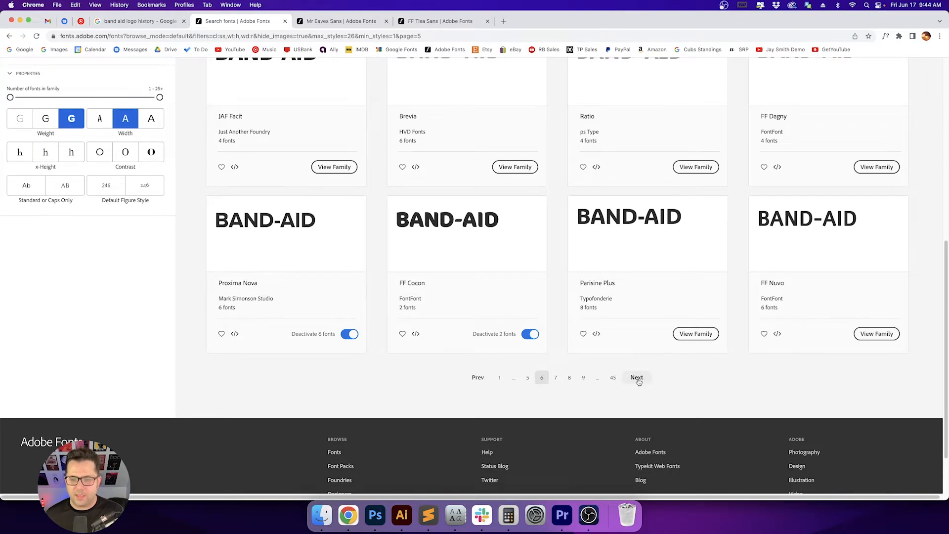
click(541, 378)
scroll(543, 346, down, 15)
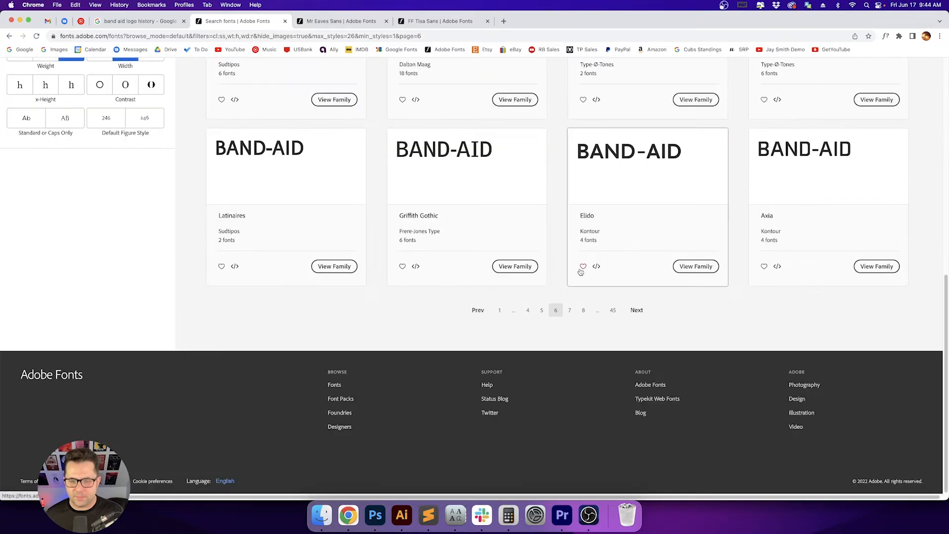
scroll(561, 290, up, 15)
drag(941, 218, 941, 392)
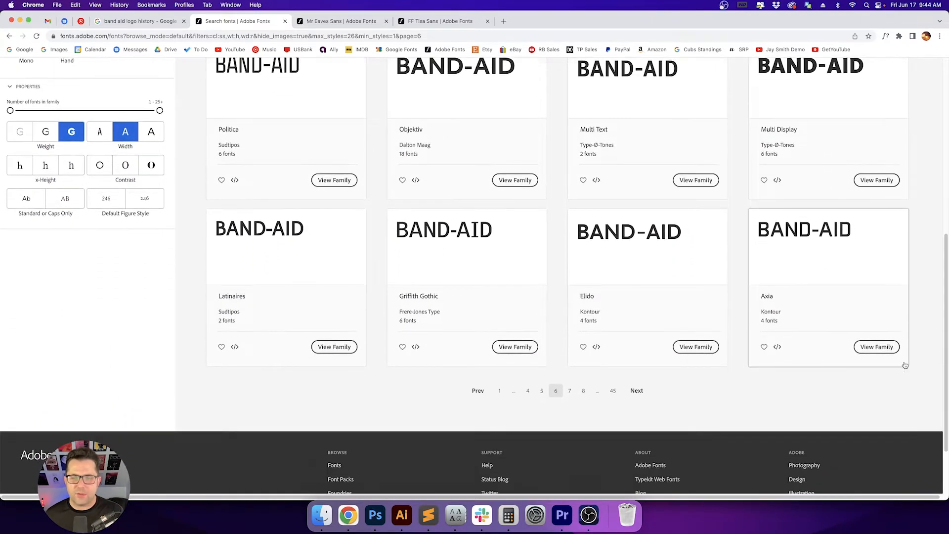
Advance to the seventh page of the font search results and compare its BAND-AID samples
click(637, 390)
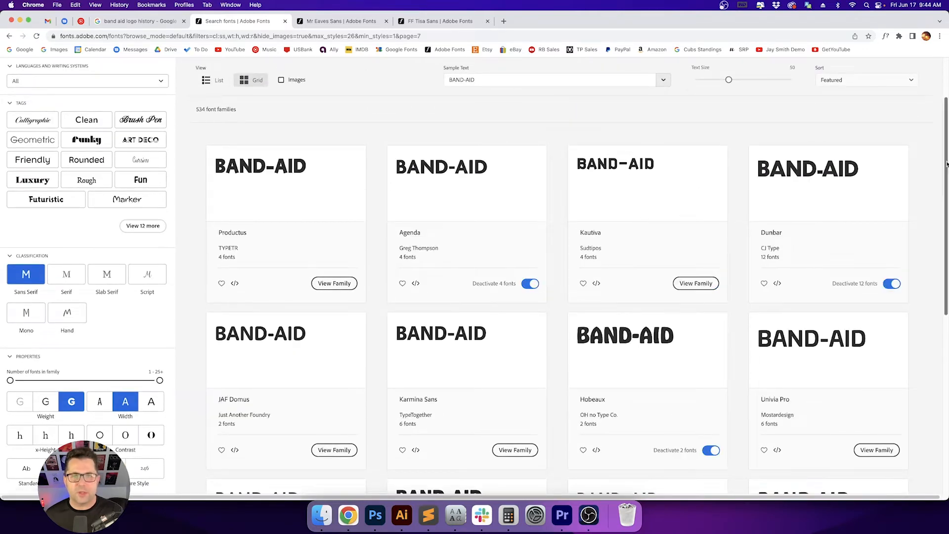
scroll(946, 166, down, 1)
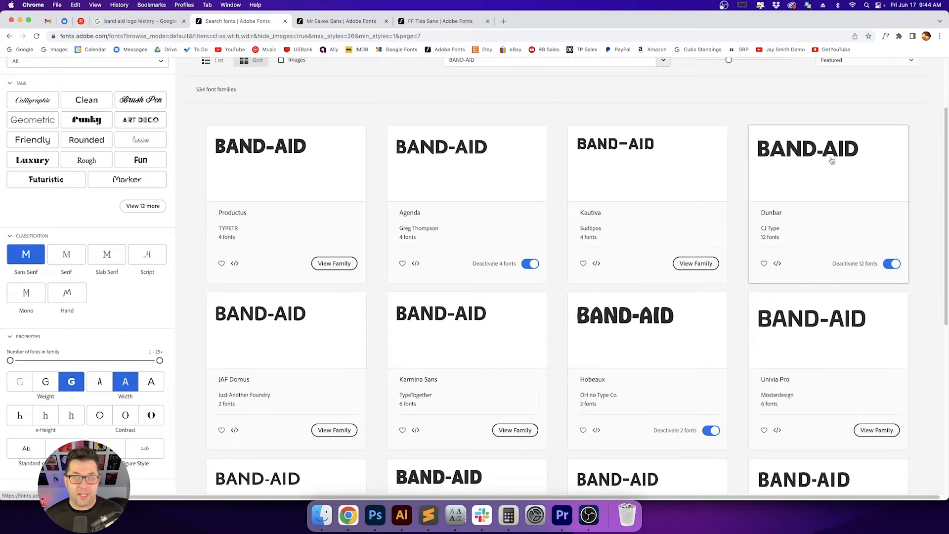
scroll(832, 161, down, 5)
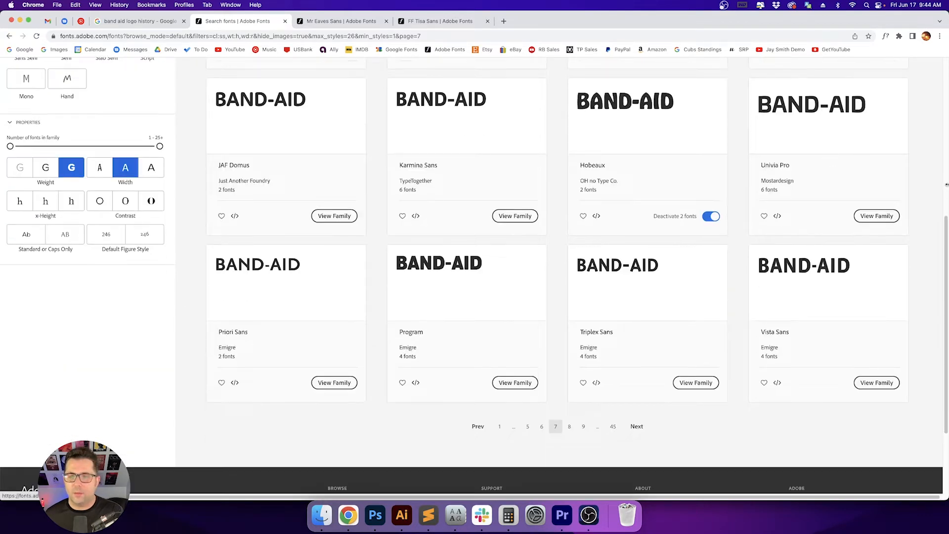
scroll(946, 240, up, 1)
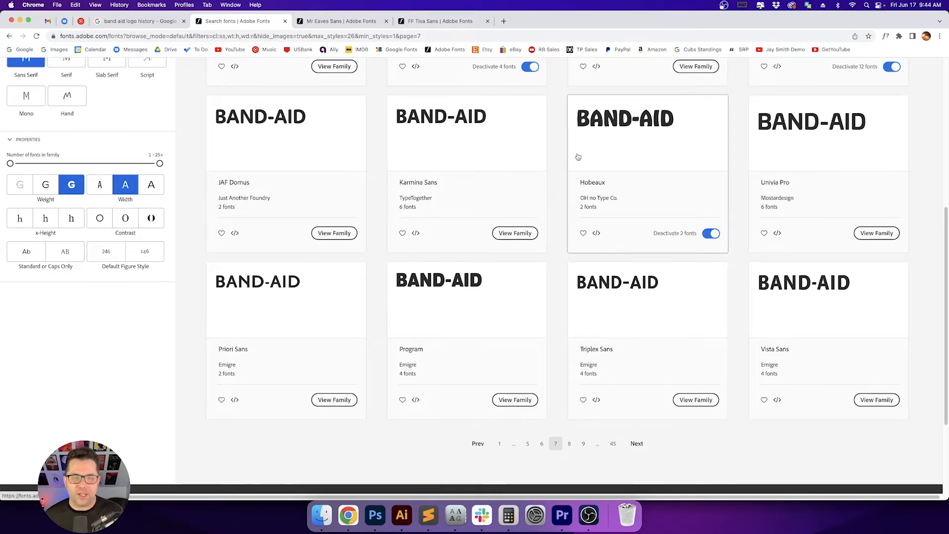
scroll(555, 166, down, 1)
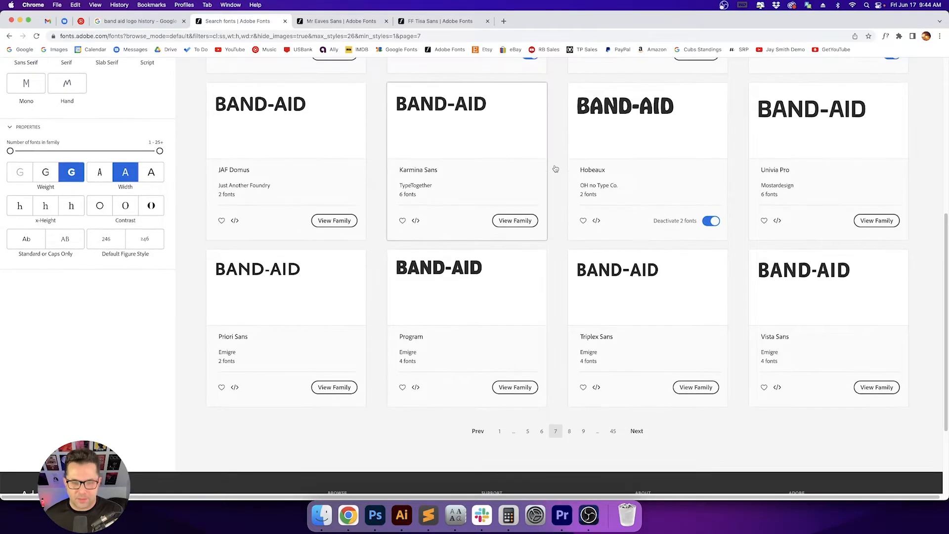
Open the Program family in a separate tab and activate both the Program and Program Narrow font sets
super+click(472, 272)
click(516, 22)
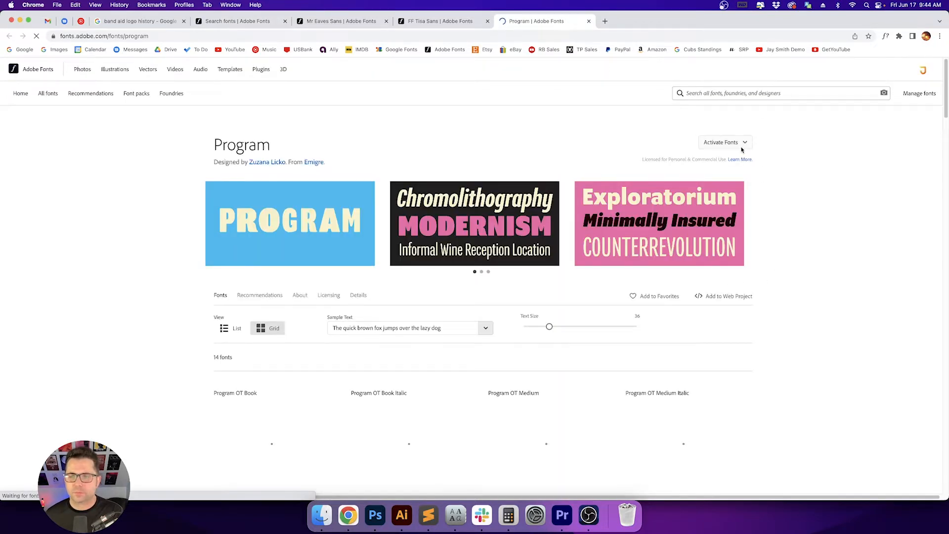
click(741, 143)
click(739, 161)
click(737, 174)
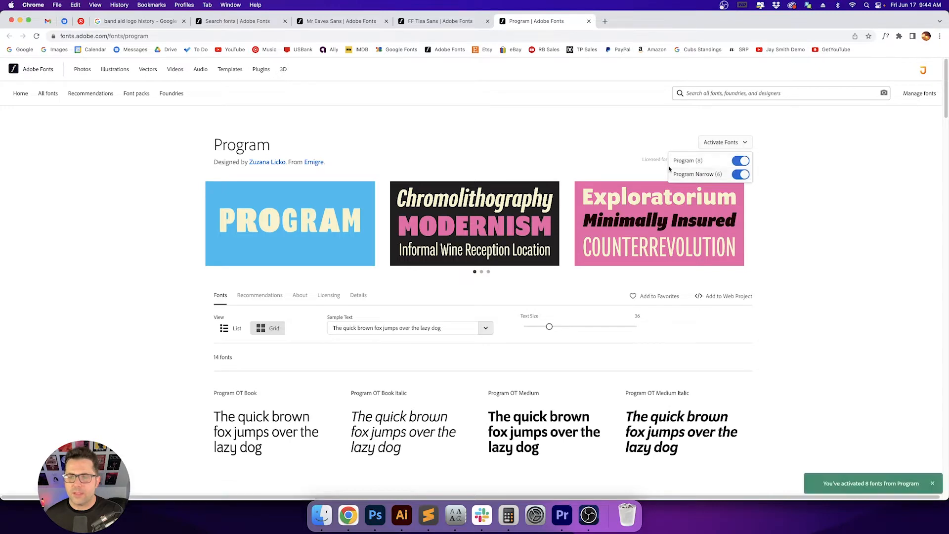
Switch to Illustrator, add the text BAND-AID below the logo timeline and enlarge it to about 110 pt
click(336, 23)
click(410, 22)
click(384, 23)
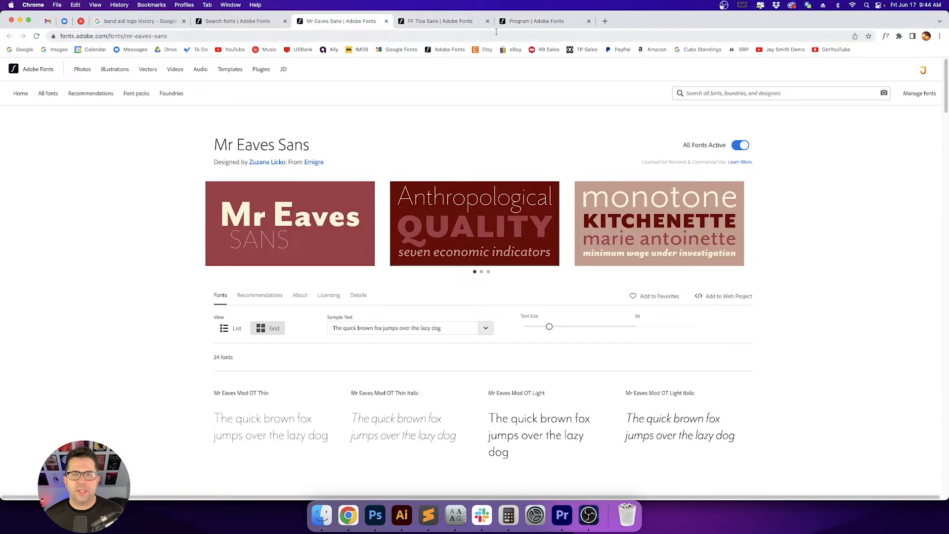
click(404, 511)
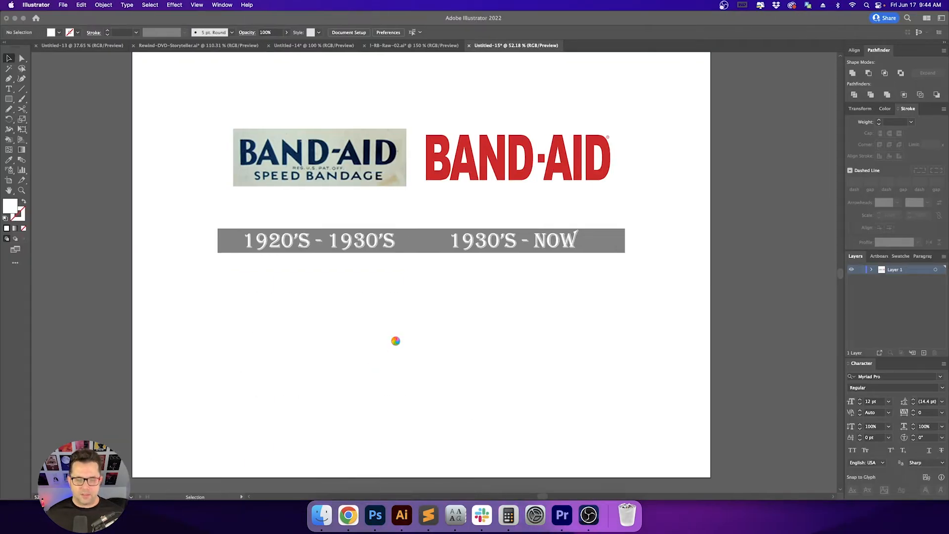
key(t)
click(322, 331)
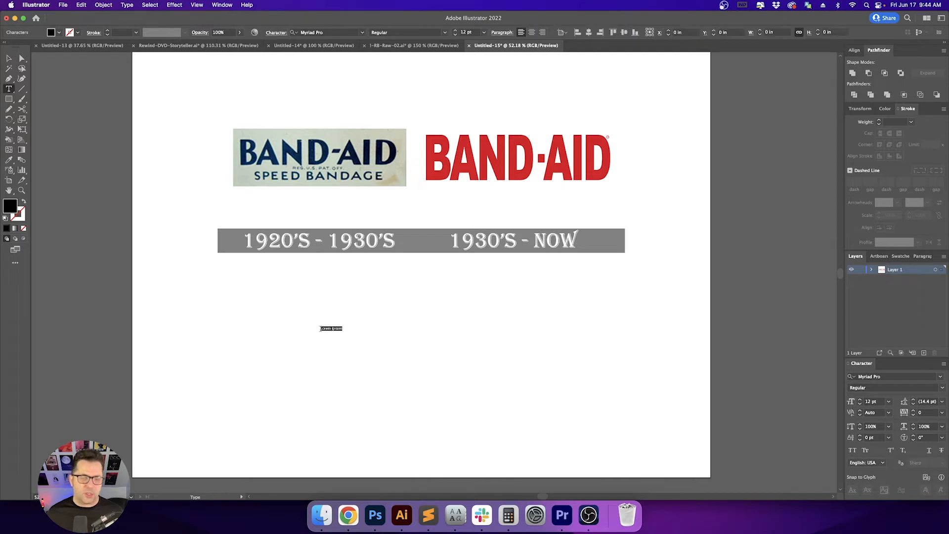
text(BAND-AID)
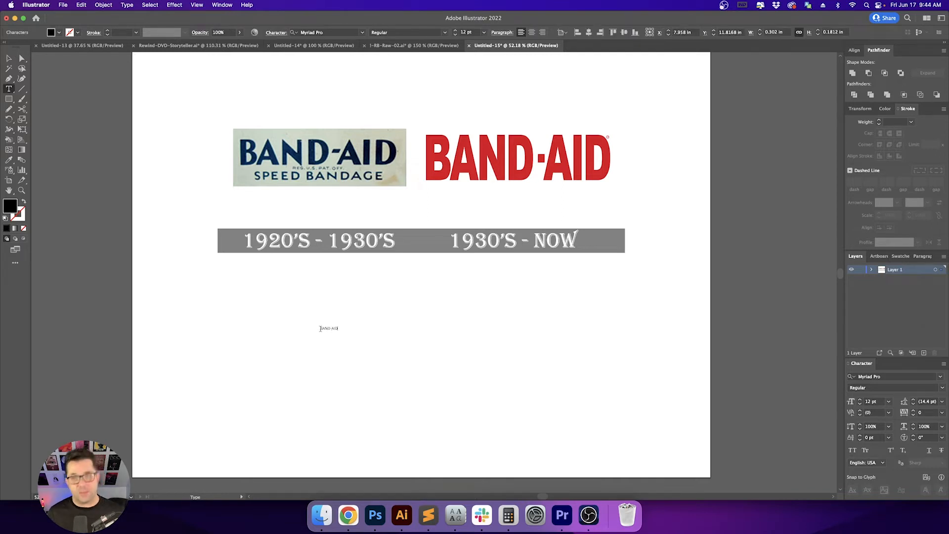
key(Escape)
drag(335, 331, 489, 367)
click(544, 377)
Check the Mr Eaves Sans page in Chrome, return to Illustrator and try fonts matching EAVES on the BAND-AID text
click(341, 526)
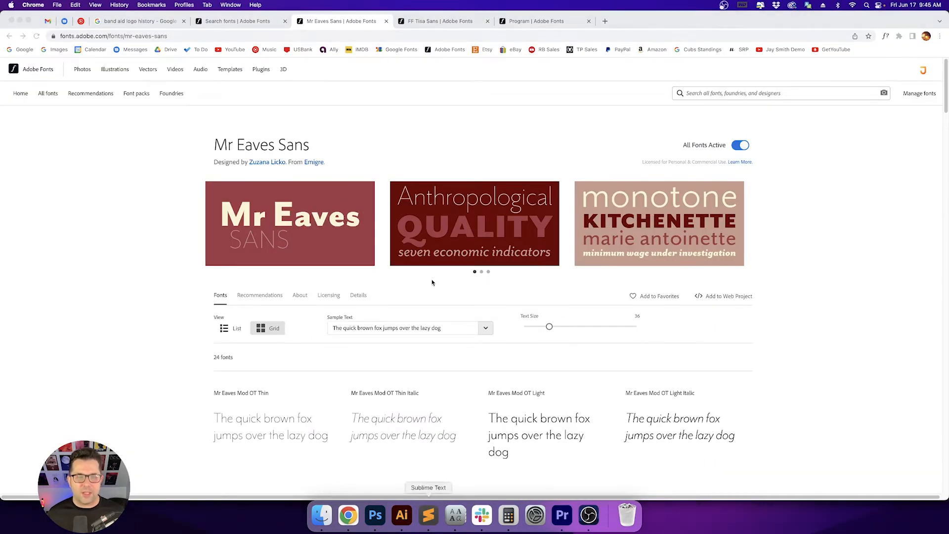
click(401, 515)
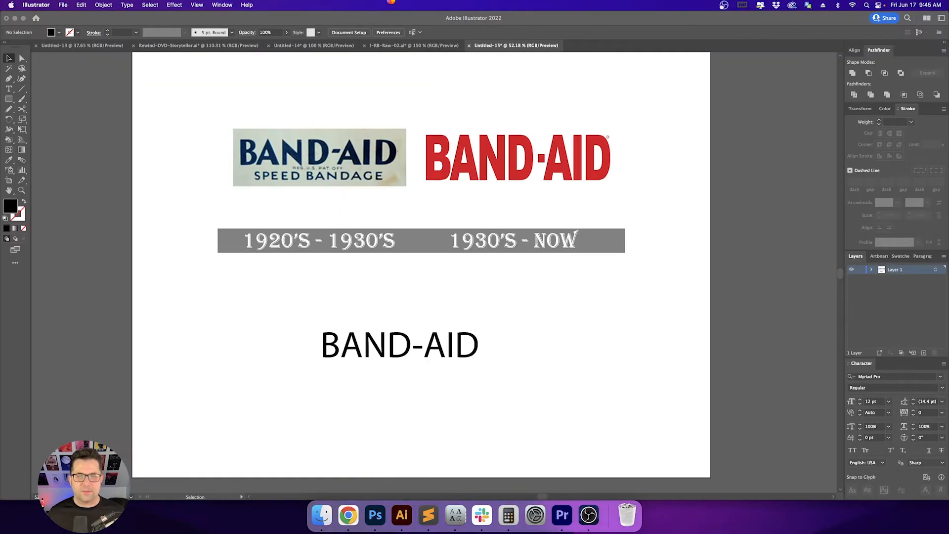
click(334, 341)
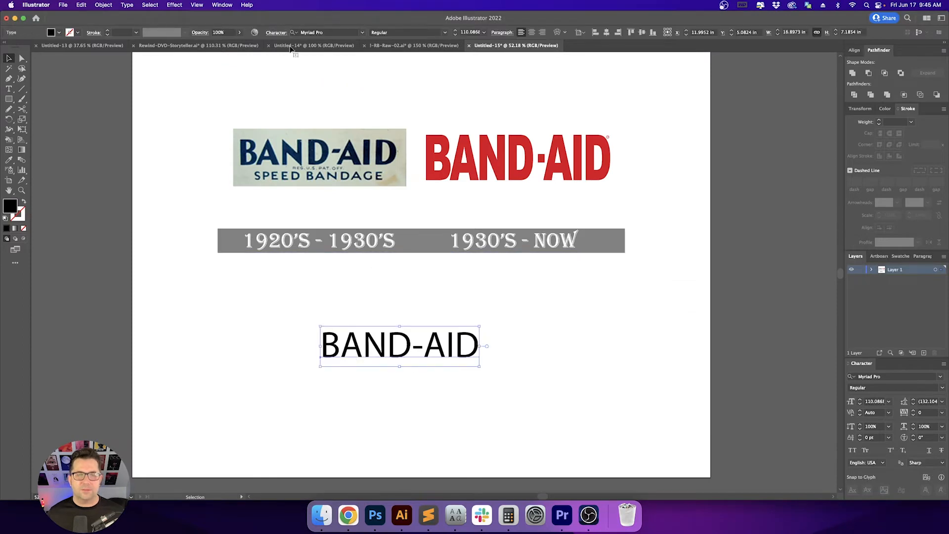
click(320, 33)
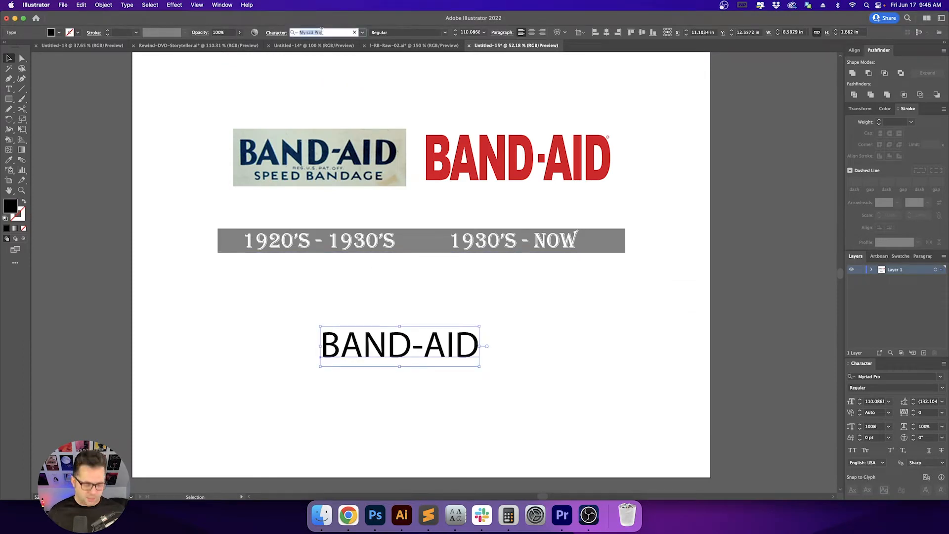
text(EAVES)
key(Down)
key(Down)
key(Down)
key(Down)
key(Down)
key(Down)
key(Down)
key(Down)
key(Down)
key(Down)
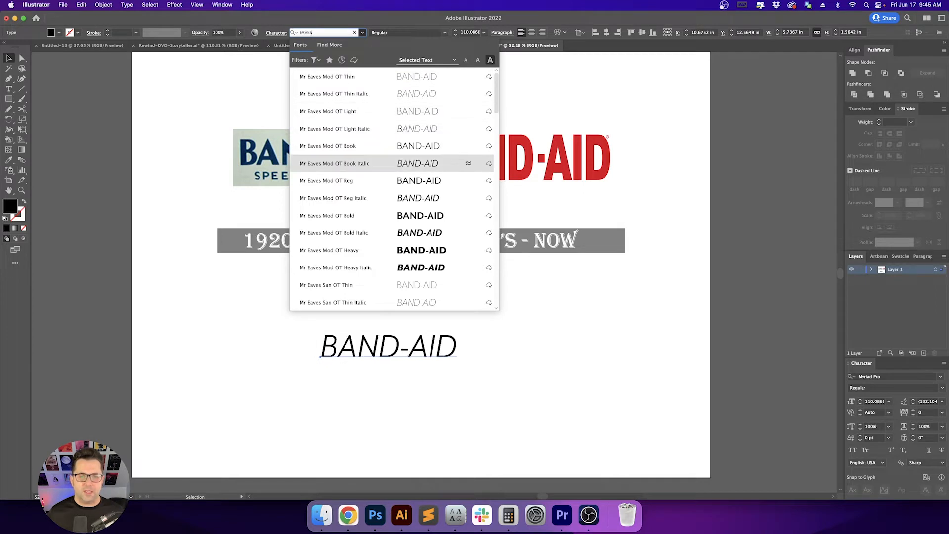
key(Down)
key(Up)
key(Up)
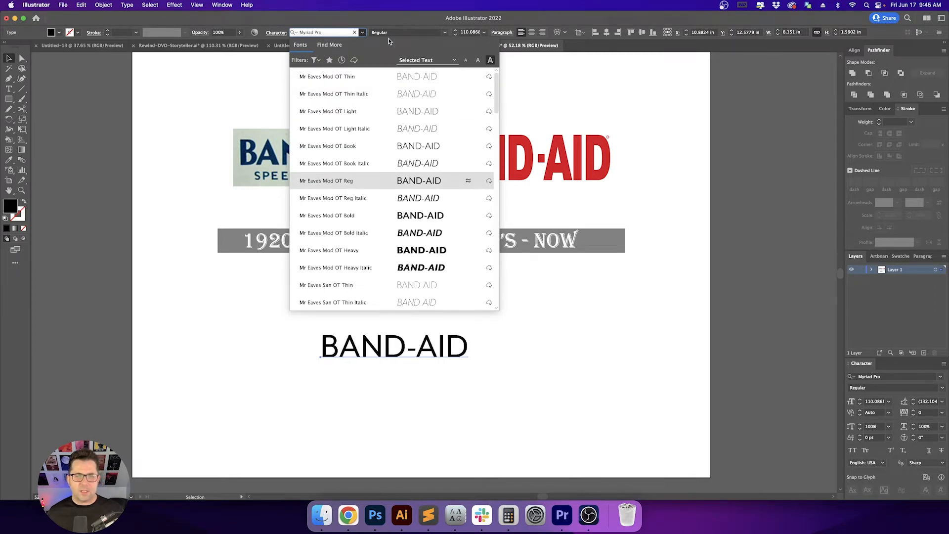
drag(495, 96, 501, 195)
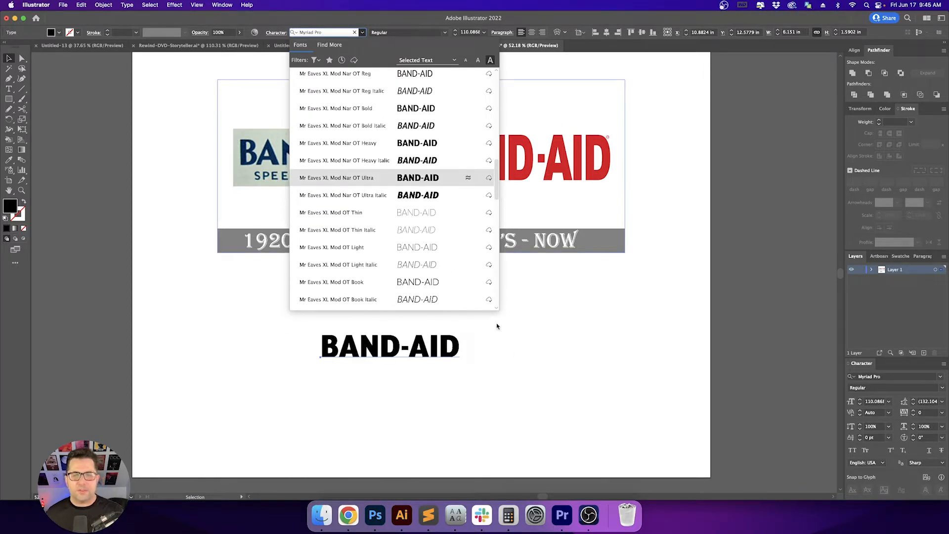
click(571, 334)
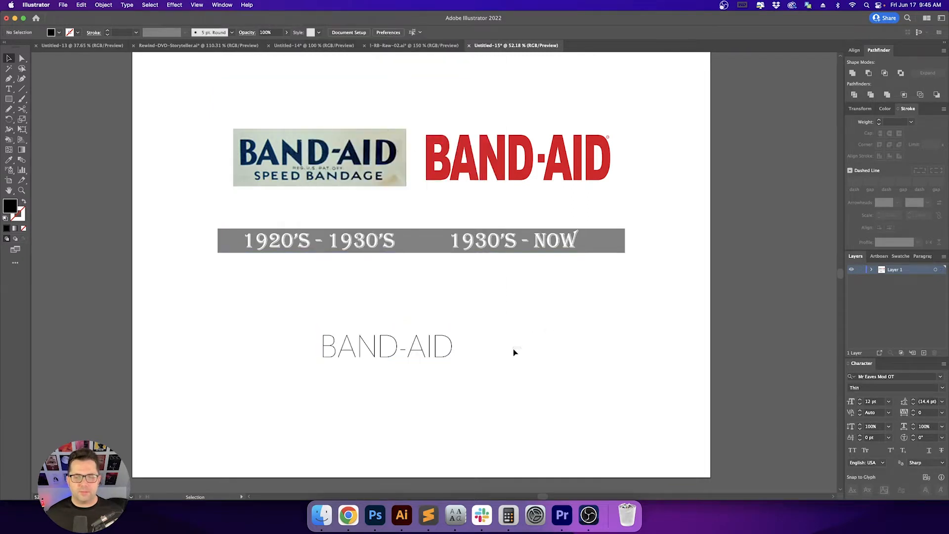
Set the BAND-AID text's Mr Eaves Mod OT font style to Heavy
click(439, 347)
click(444, 36)
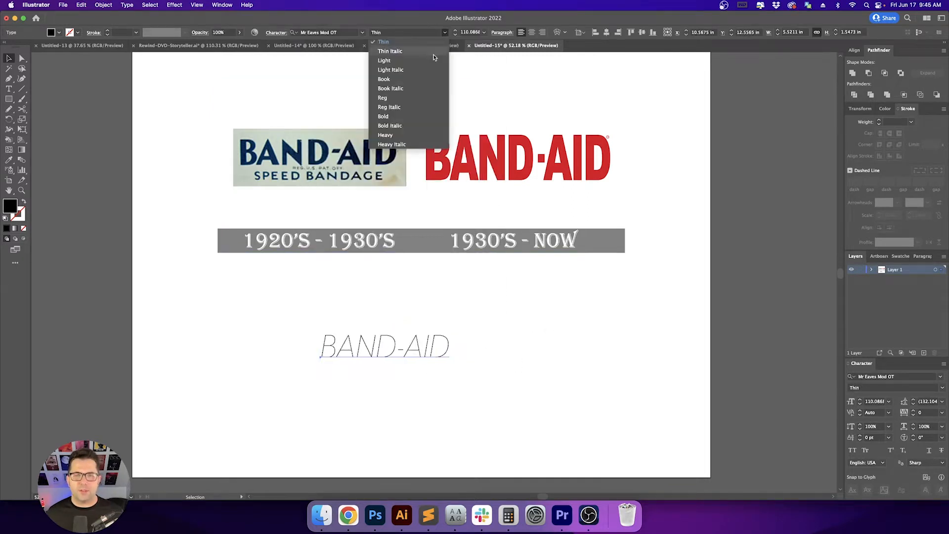
click(408, 129)
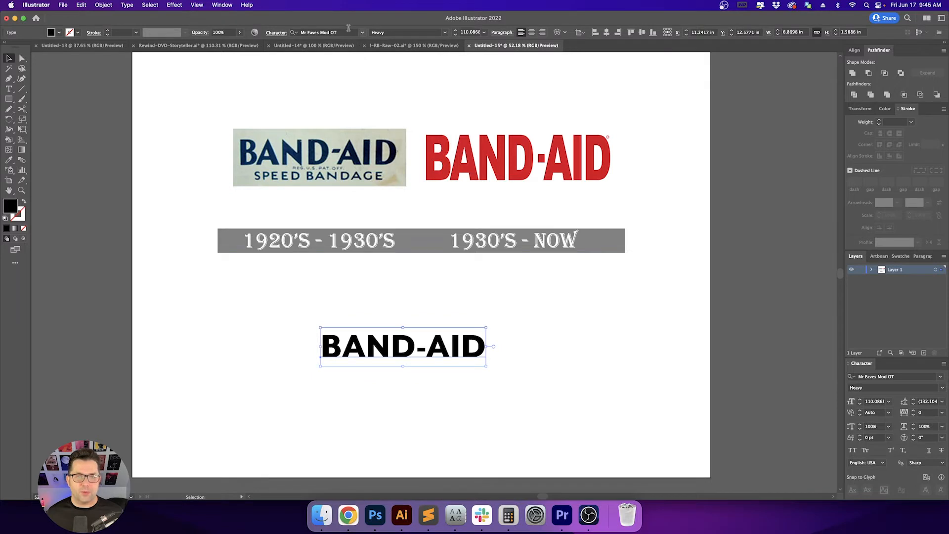
Expand the Mr Eaves Mod OT family in the font list and compare its styles on the BAND-AID text
click(362, 33)
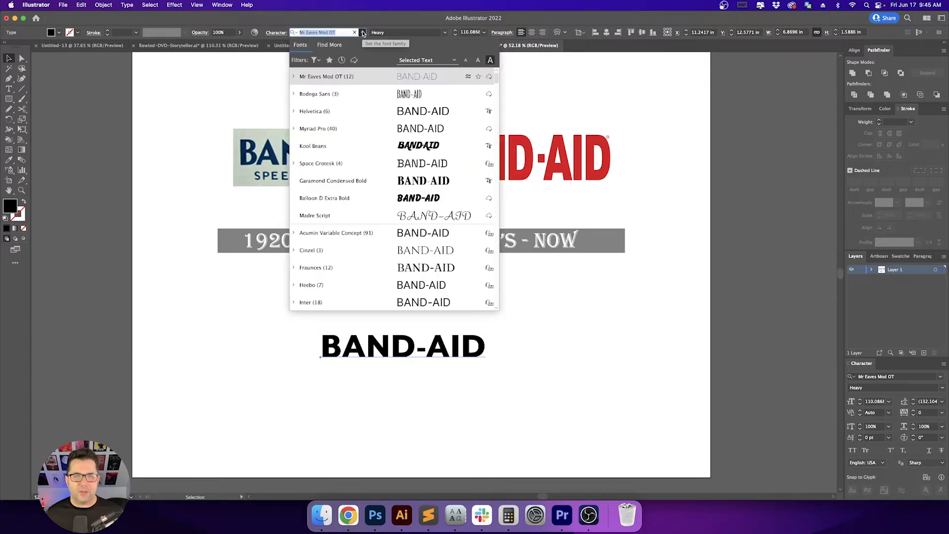
click(293, 77)
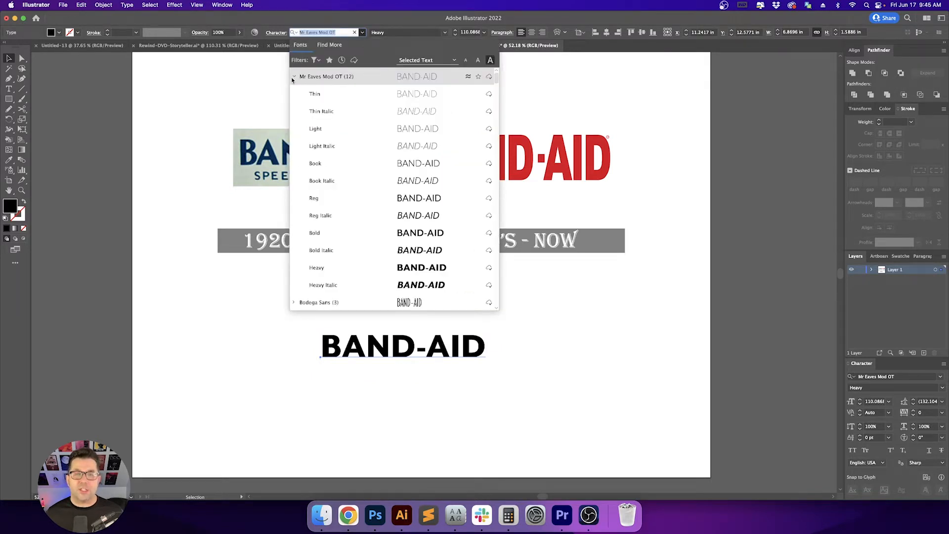
scroll(440, 91, down, 8)
scroll(440, 91, up, 6)
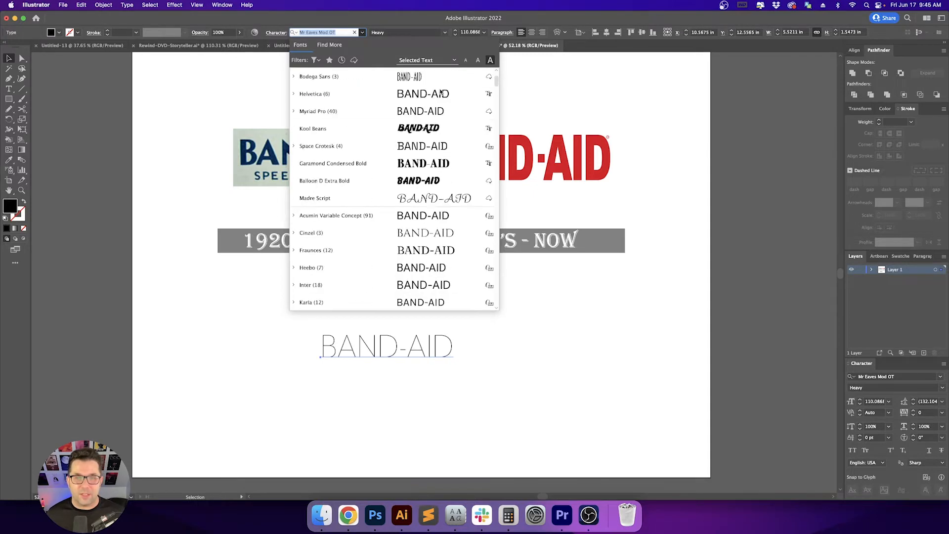
scroll(440, 91, up, 6)
scroll(440, 91, down, 5)
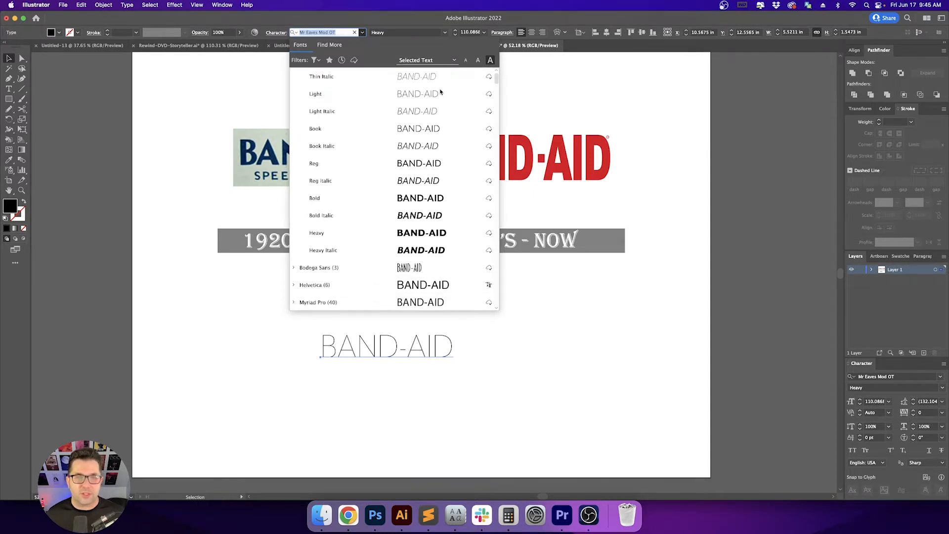
scroll(349, 217, up, 5)
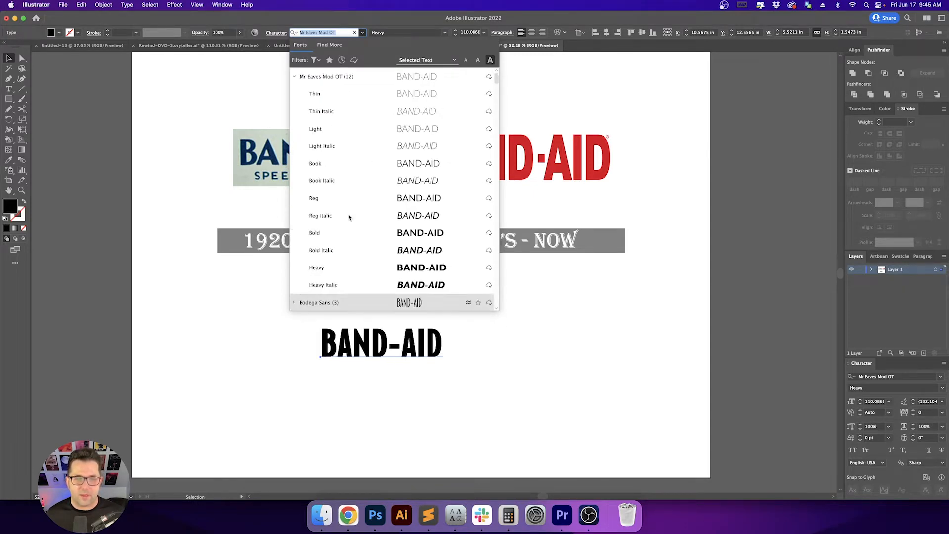
Search the fonts for EAVES and apply Mr Eaves XL Mod Nar OT Ultra to the BAND-AID text
text(EAVES)
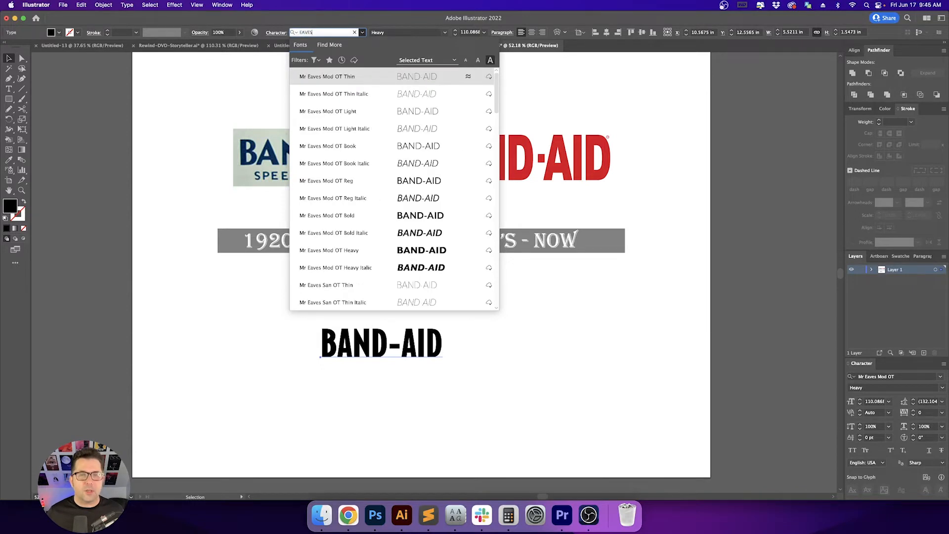
key(Down)
key(Down)
key(Down)
key(Down)
key(Down)
key(Down)
key(Down)
key(Down)
key(Down)
key(Down)
key(Down)
key(Down)
key(Down)
key(Down)
key(Down)
key(Down)
key(Down)
key(Down)
key(Down)
key(Down)
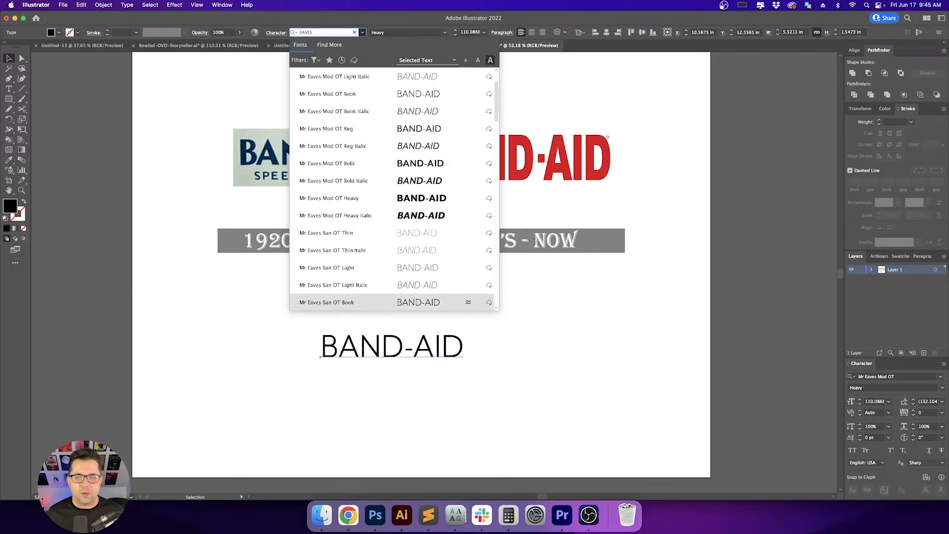
key(Down)
key(Down)
key(Down)
key(Down)
key(Down)
key(Down)
key(Down)
key(Down)
key(Down)
key(Down)
key(Down)
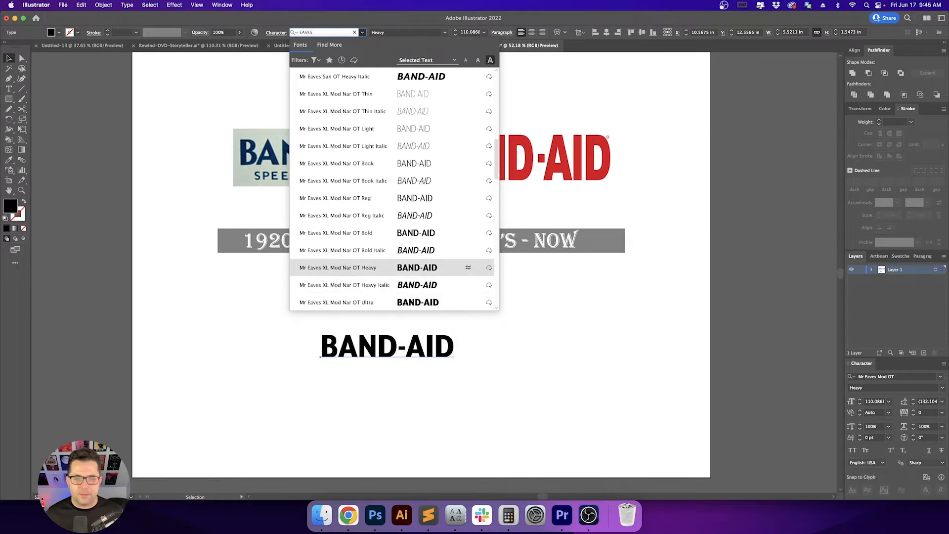
key(Down)
key(Up)
key(Up)
key(Up)
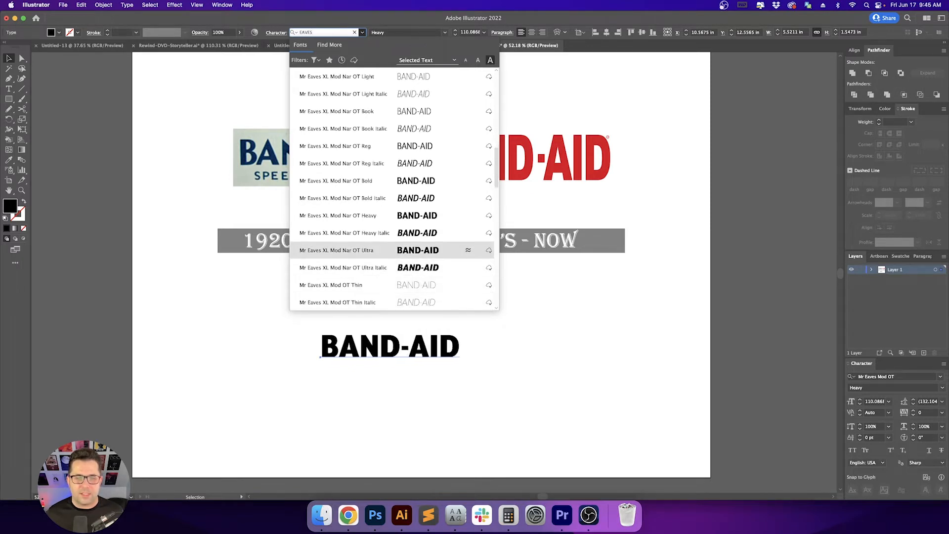
key(Return)
Duplicate the BAND-AID text twice straight down at equal spacing of about 3 in and select the middle copy
click(533, 339)
drag(534, 339, 619, 370)
drag(539, 244, 539, 152)
click(620, 266)
drag(599, 359, 560, 347)
drag(470, 351, 474, 313)
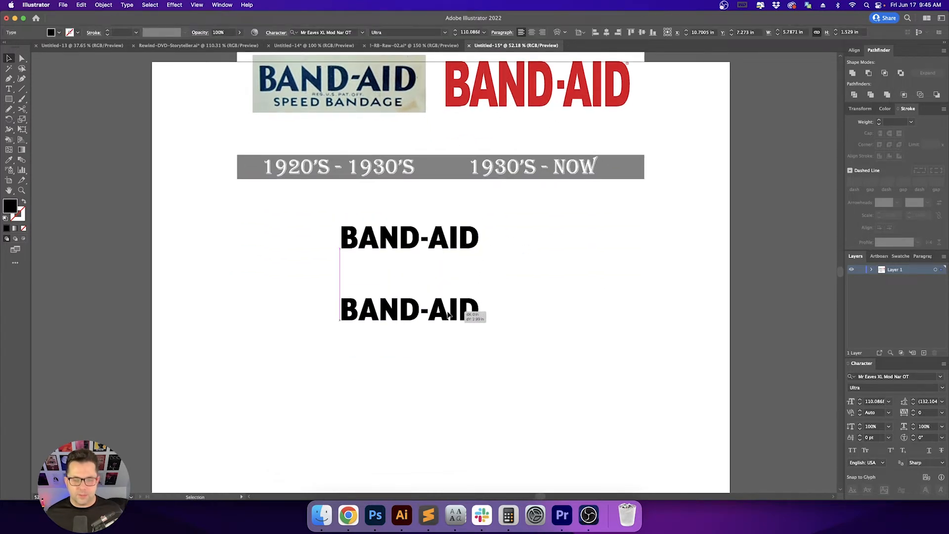
key(super+d)
click(500, 345)
click(455, 326)
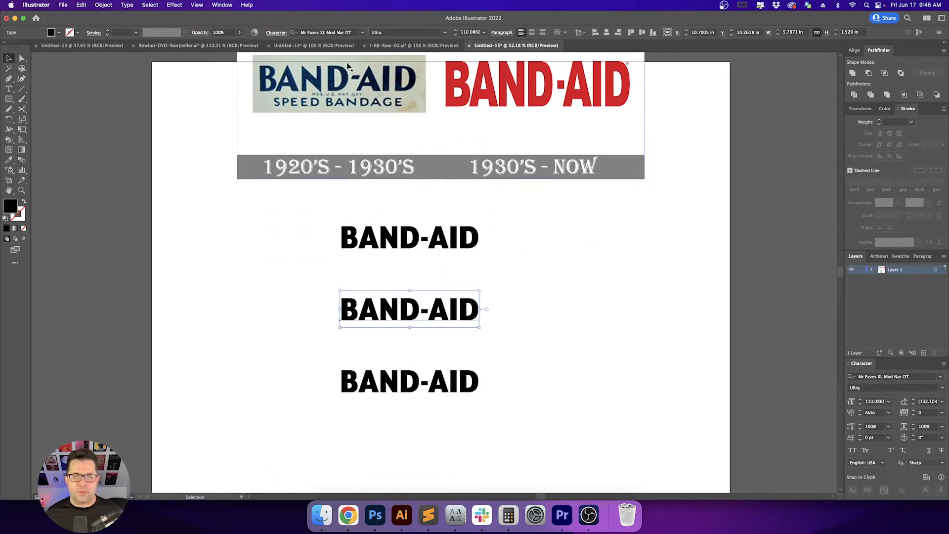
Search the fonts for TISA, compare the styles, and apply Tisa Sans Pro Extrabold to the middle BAND-AID text
click(349, 518)
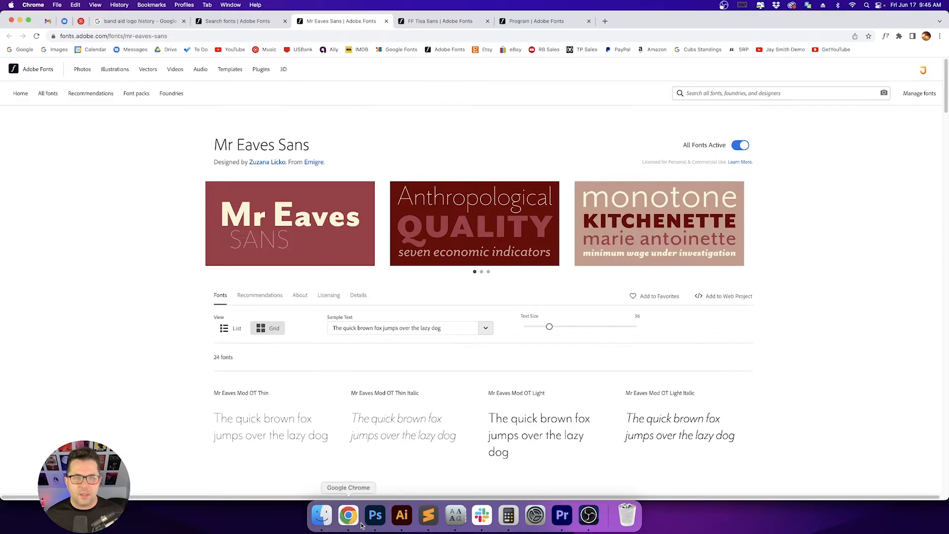
click(401, 516)
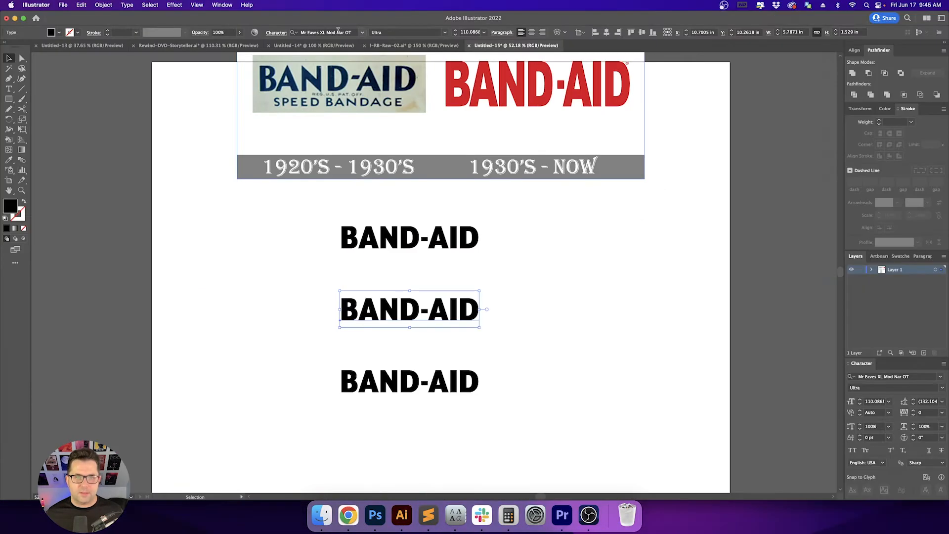
text(TISA)
key(Down)
key(Down)
key(Down)
key(Down)
key(Down)
key(Down)
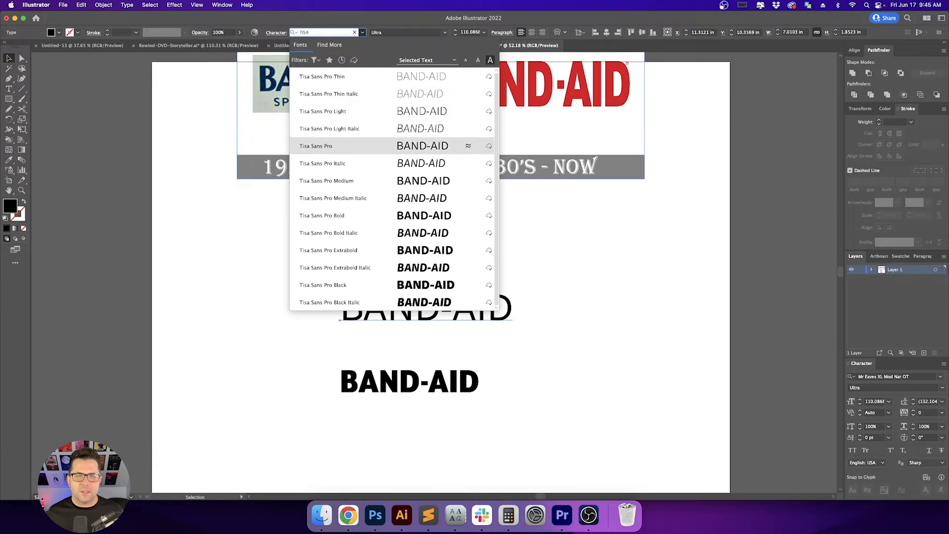
key(Down)
key(Down)
key(Down)
key(Up)
key(Down)
key(Down)
key(Down)
key(Down)
key(Down)
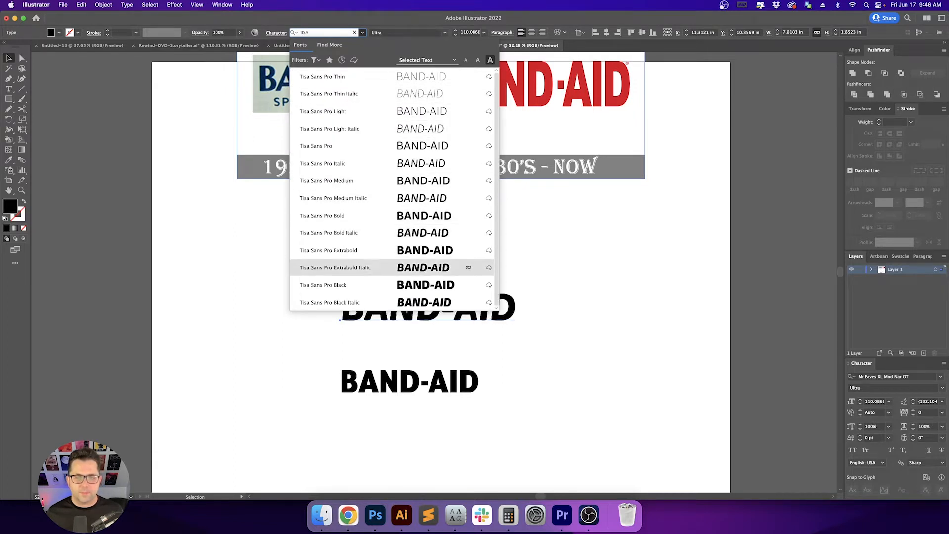
key(Up)
key(Up)
key(Down)
key(Up)
key(Down)
key(Up)
key(Up)
key(Return)
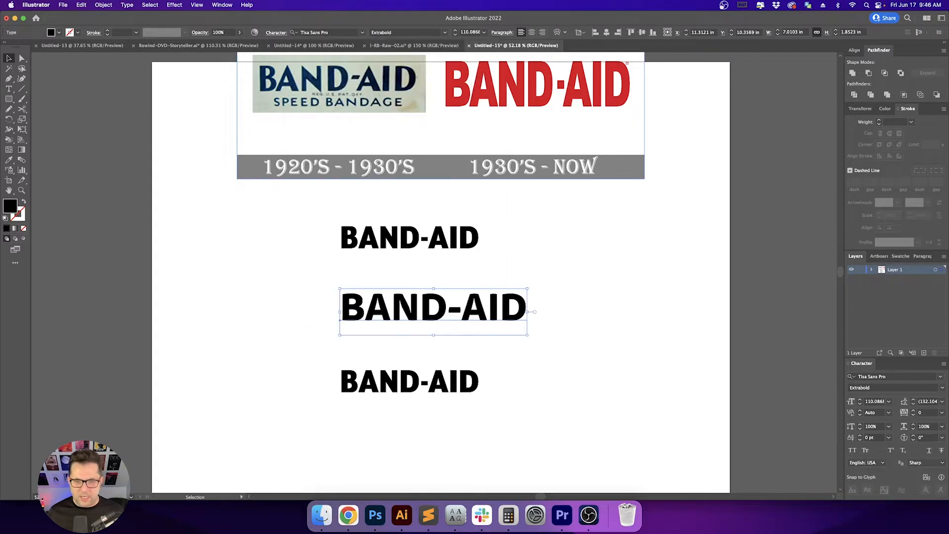
click(584, 266)
drag(606, 308, 587, 260)
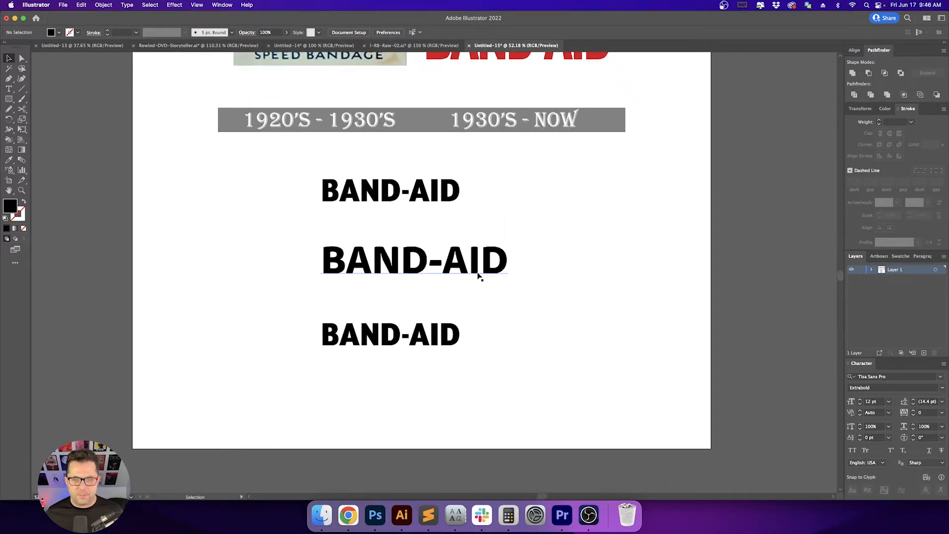
Search the fonts for PROGRAM, compare the styles, and apply Program OT Bold to the lowest BAND-AID text
click(450, 341)
click(348, 515)
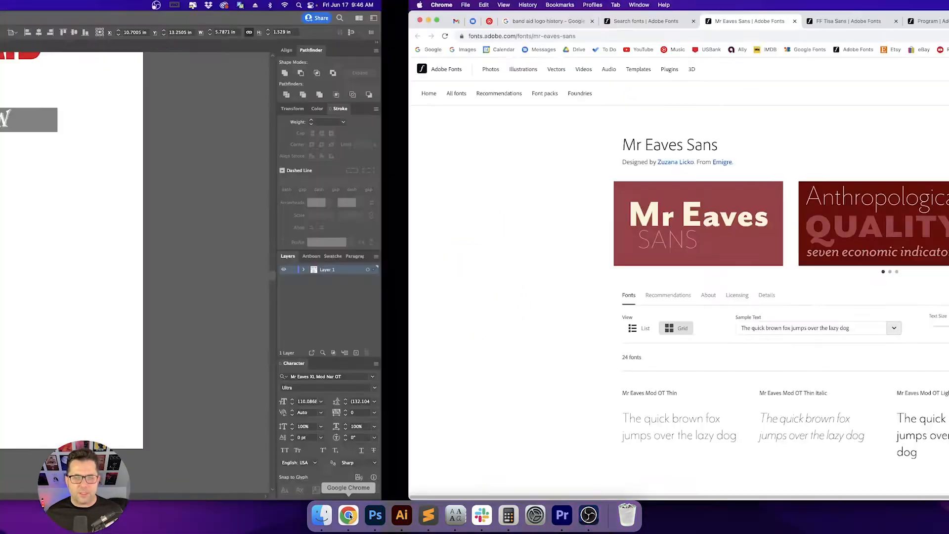
click(402, 516)
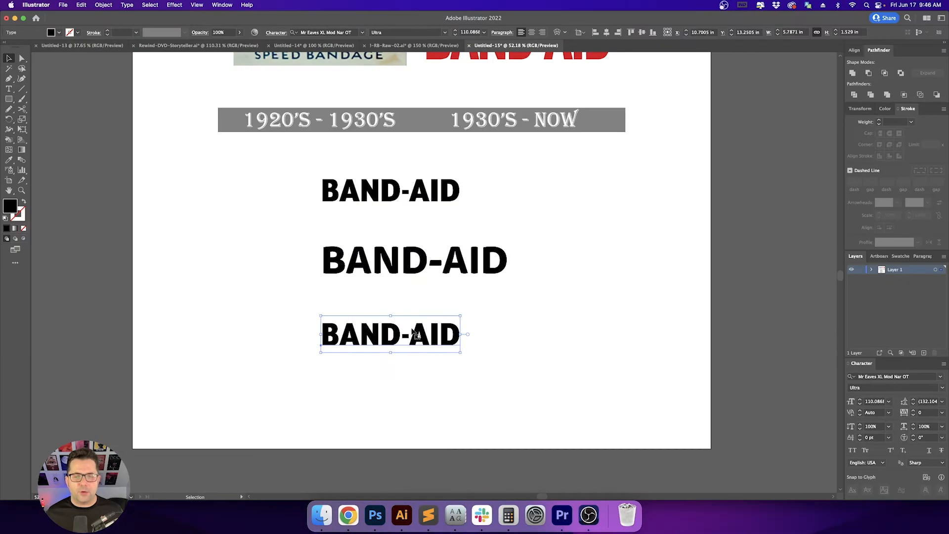
text(PROGRA)
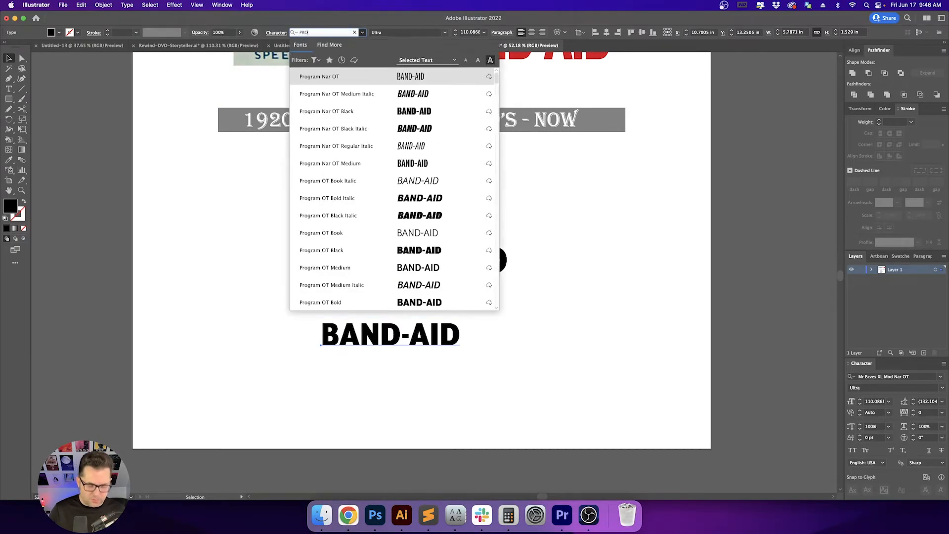
key(Down)
key(Down)
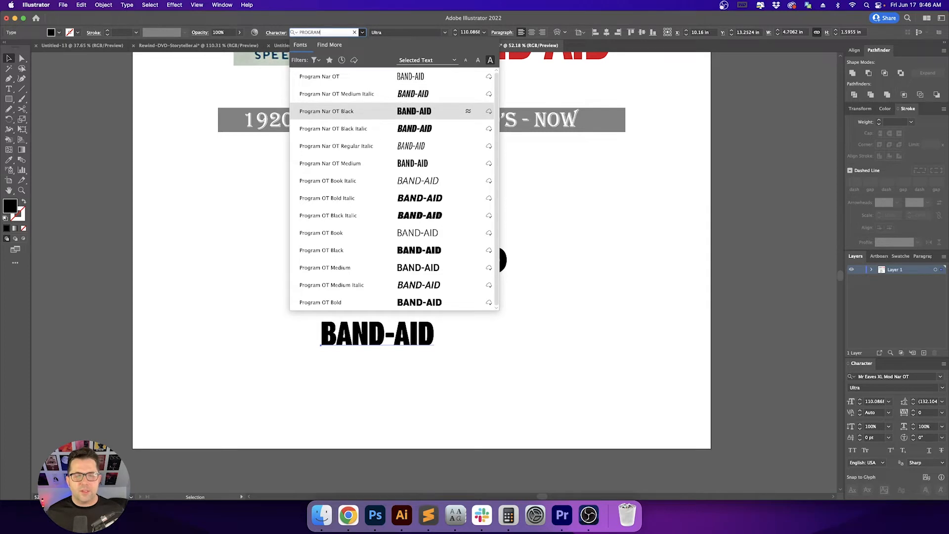
key(Down)
key(Down)
key(Down)
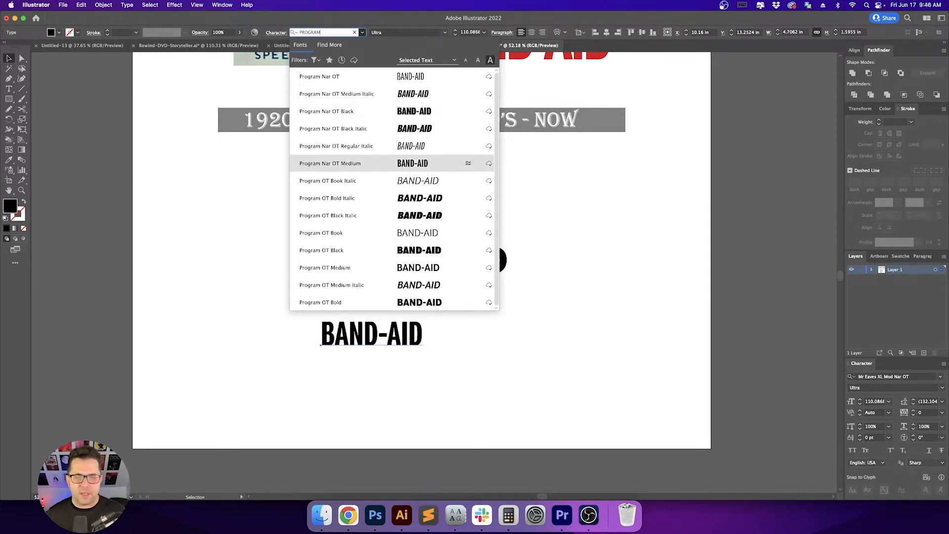
key(Down)
key(Down)
key(Down)
key(Down)
key(Down)
key(Down)
key(Down)
key(Down)
key(Up)
key(Down)
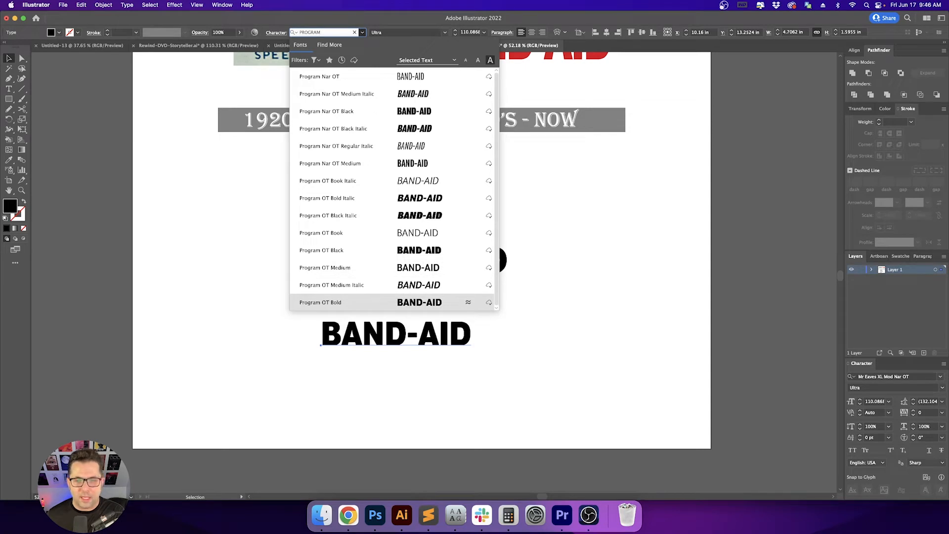
key(Return)
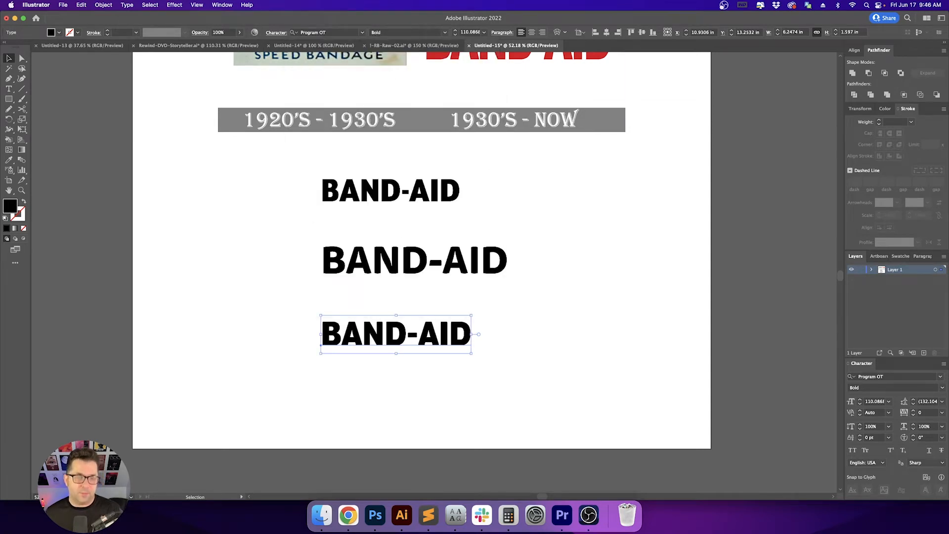
Deselect the text and start editing Artboard 1 with the Artboard tool
click(591, 294)
scroll(608, 277, right, 3)
scroll(608, 278, up, 2)
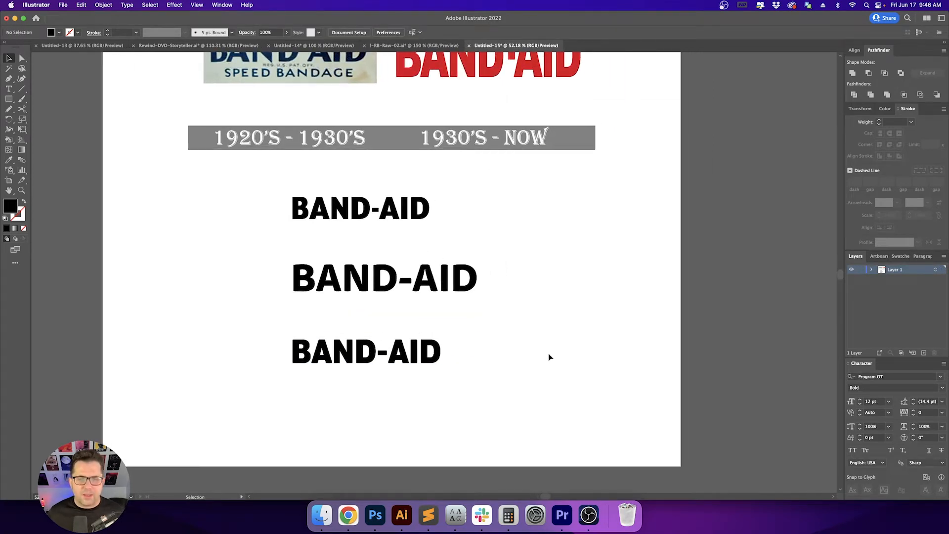
drag(549, 357, 468, 374)
key(shift+o)
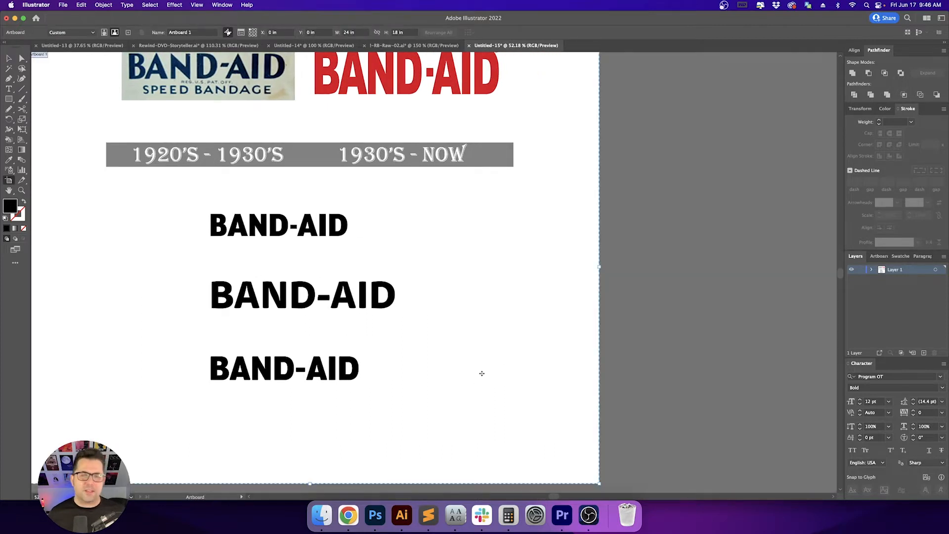
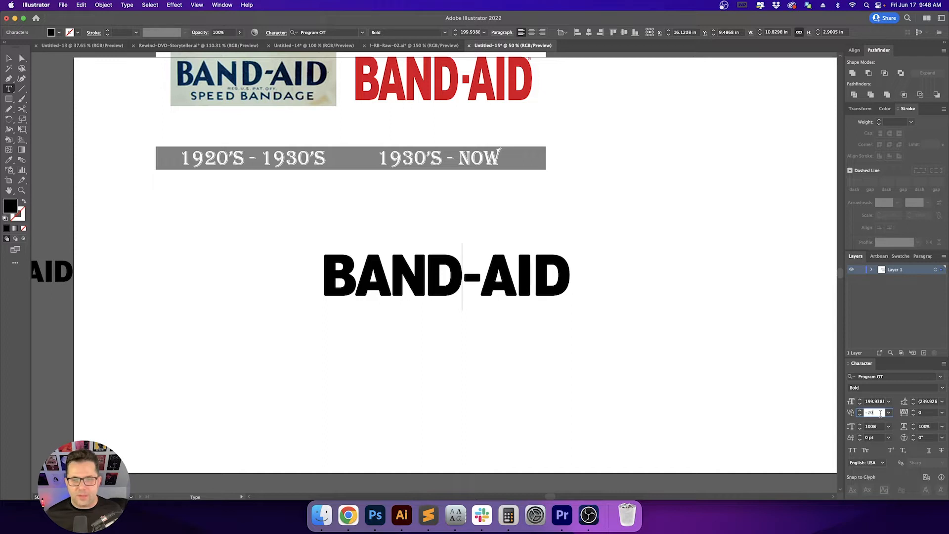
Tighten the kerning around the hyphen in the large BAND-AID text and set the kerning between A and I to -20
key(shift+Down)
key(shift+Down)
key(shift+Down)
key(shift+Down)
key(shift+Down)
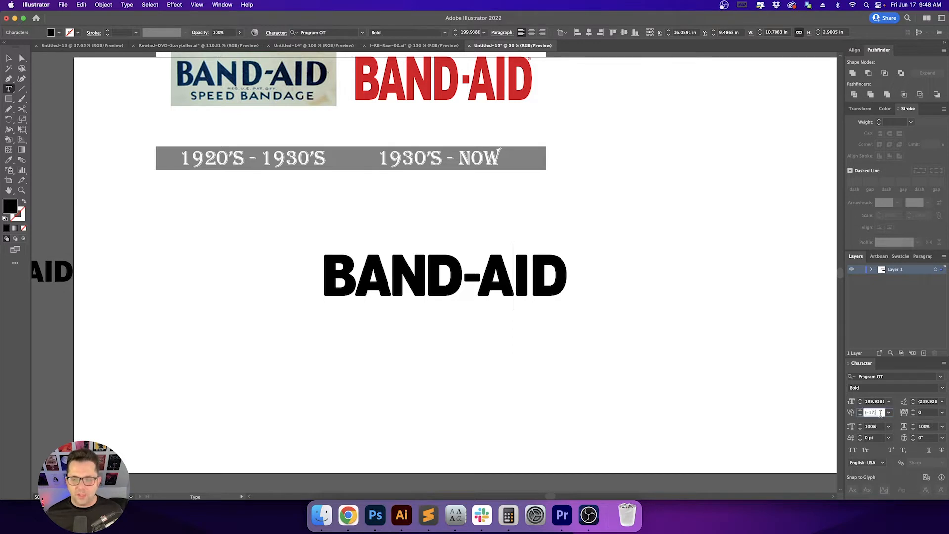
key(shift+Down)
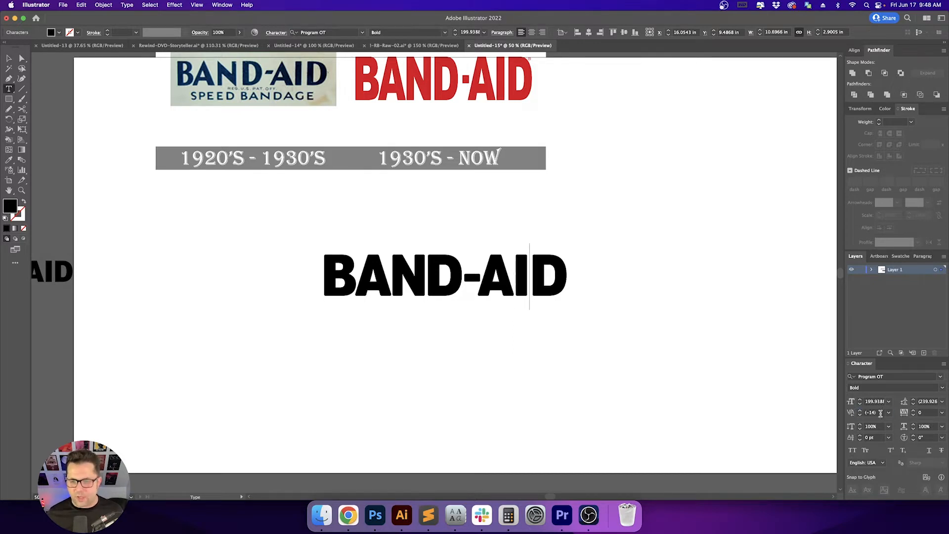
Set the kerning between the I and the final D of the large BAND-AID text to -50
click(880, 413)
key(shift+Down)
key(shift+Down)
key(shift+Down)
key(shift+Down)
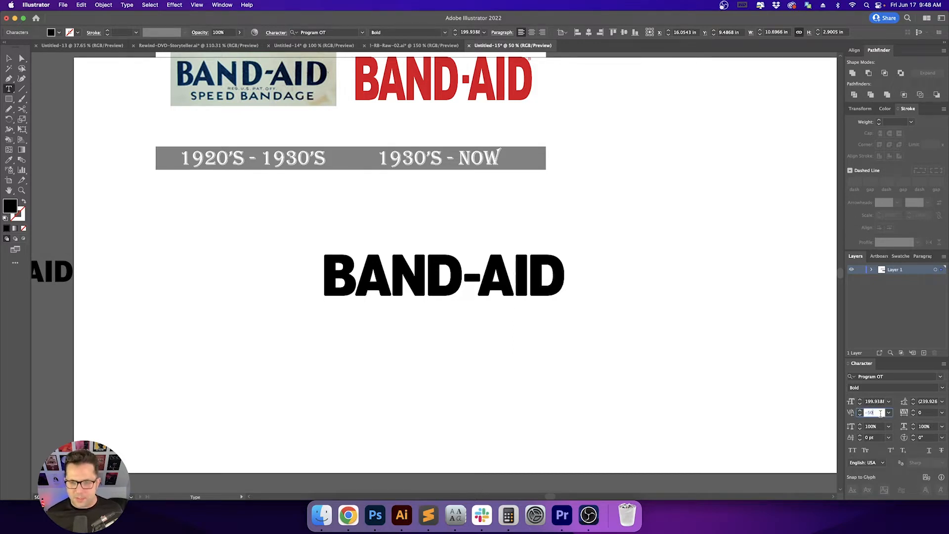
key(shift+Up)
text(-20)
key(Return)
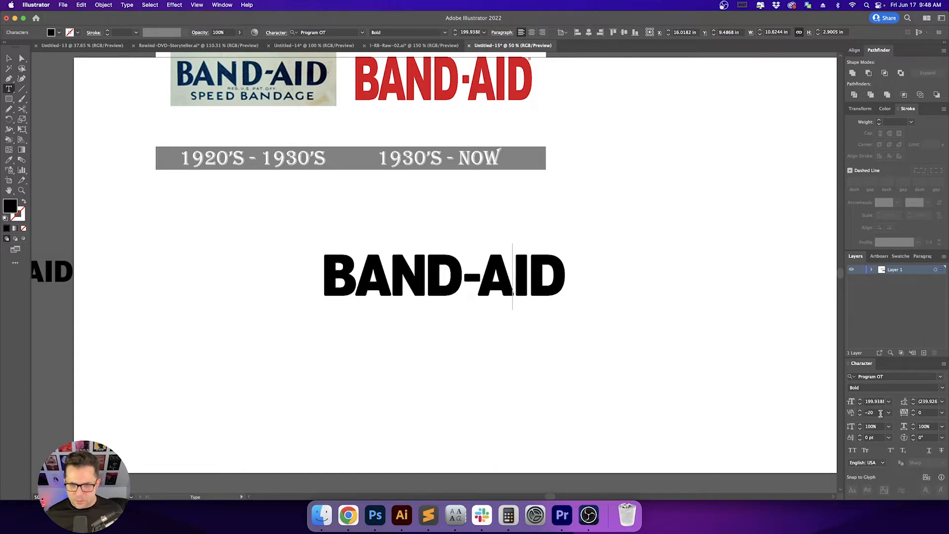
click(880, 413)
key(shift+Down)
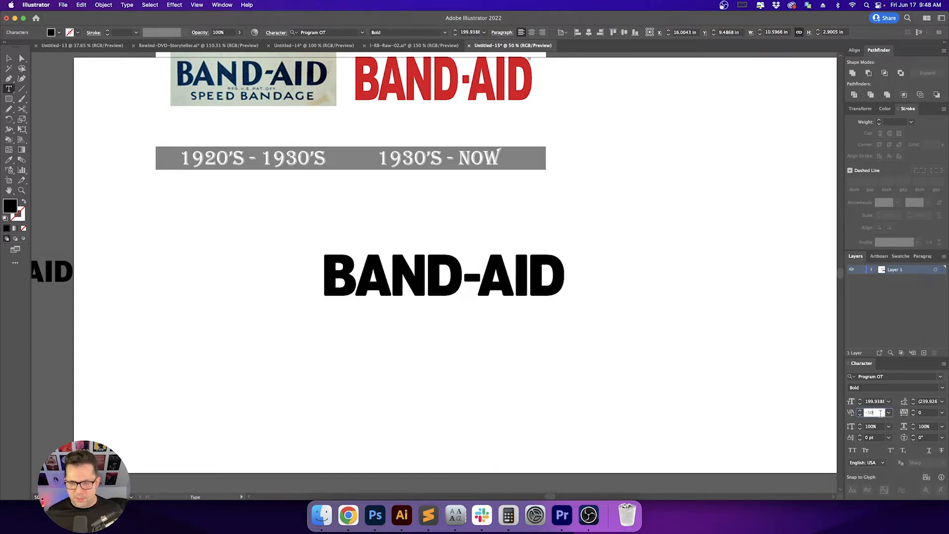
key(Return)
key(Left)
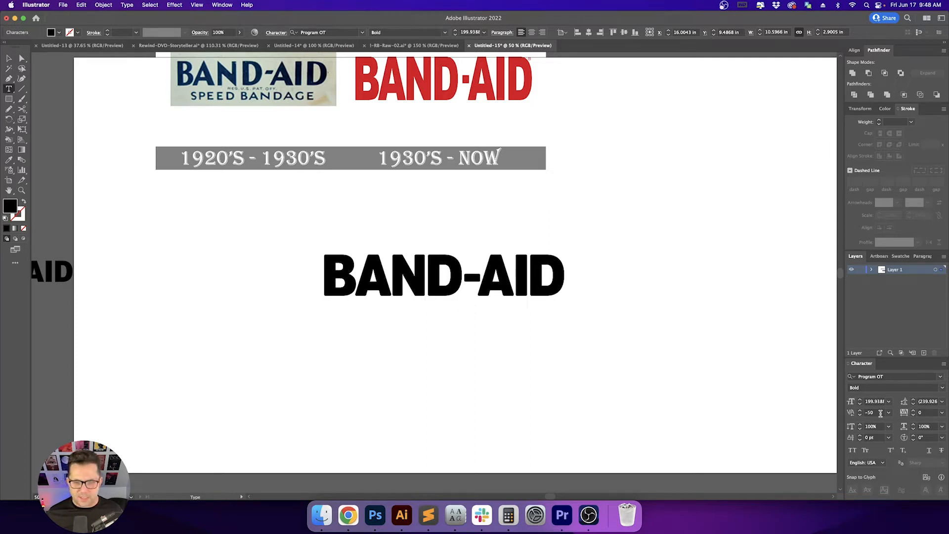
Duplicate the kerned BAND-AID text about 17.8 in left and 3.3 in down, across the artboard's left edge
key(Escape)
click(714, 371)
drag(706, 332, 674, 364)
mouse_move(566, 369)
mouse_down()
mouse_move(583, 354)
mouse_move(562, 354)
mouse_up()
click(508, 310)
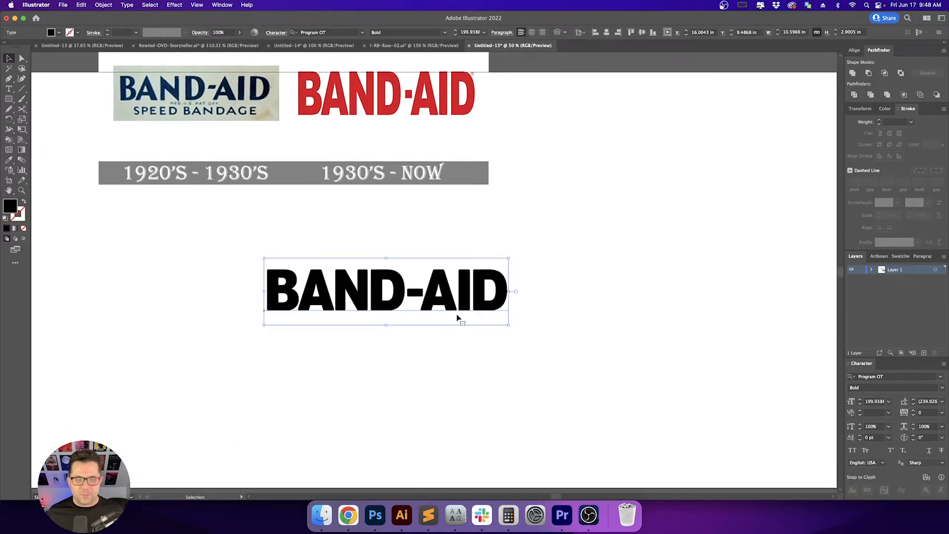
scroll(457, 318, up, 2)
click(438, 387)
drag(546, 333, 611, 258)
click(468, 201)
drag(507, 223, 517, 256)
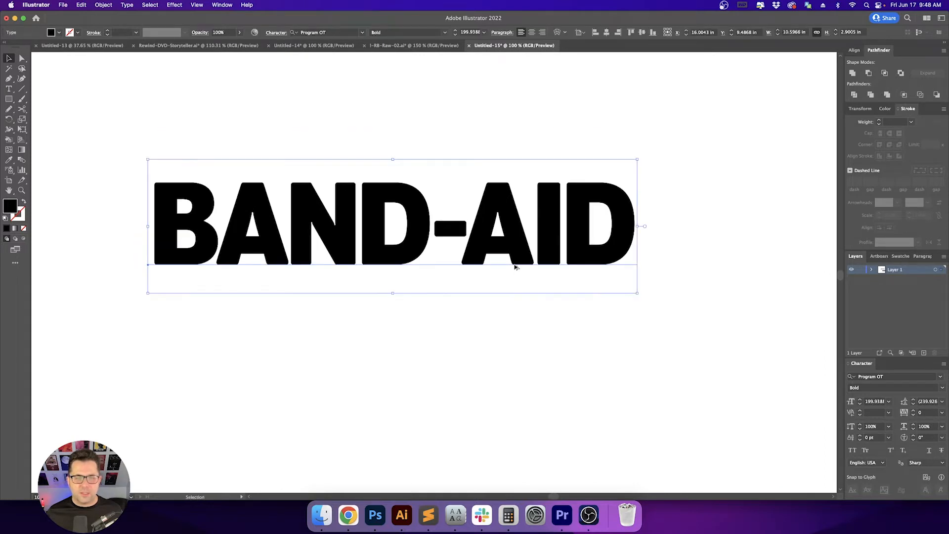
scroll(515, 267, down, 2)
drag(574, 293, 686, 276)
drag(638, 233, 230, 308)
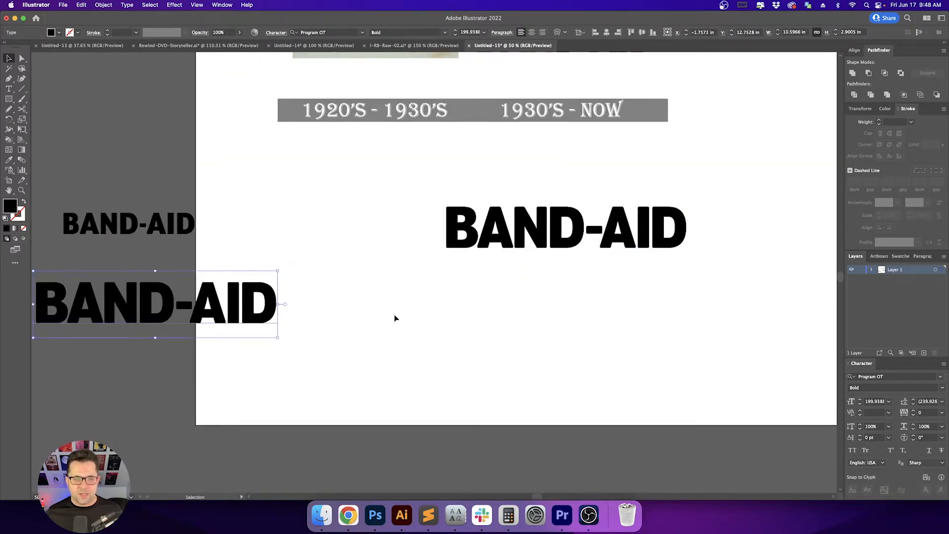
Convert the original large BAND-AID text on the artboard to outlines
click(397, 317)
drag(505, 290, 392, 288)
click(476, 228)
key(super+shift+o)
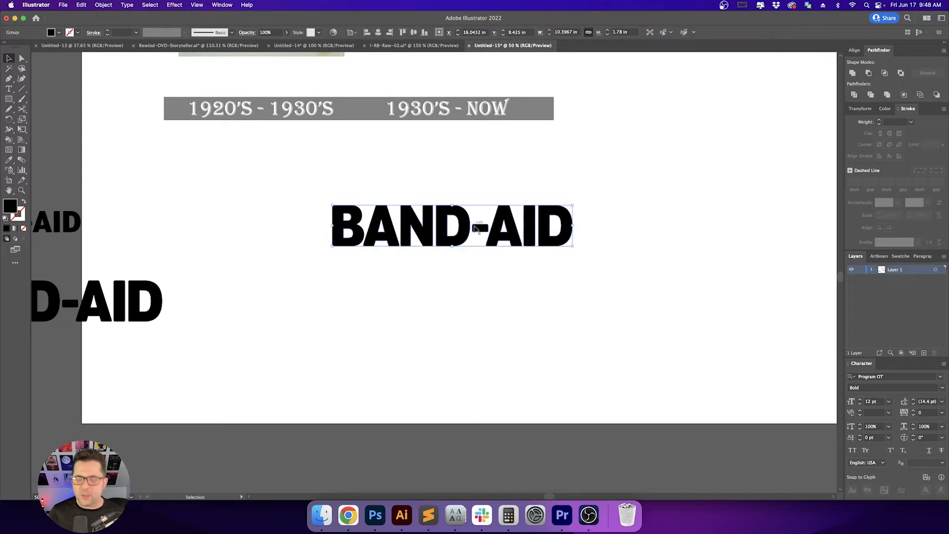
Examine the outlined BAND-AID lettering up close, especially the rounded corners and the inner notches of the N
scroll(475, 229, up, 3)
click(466, 108)
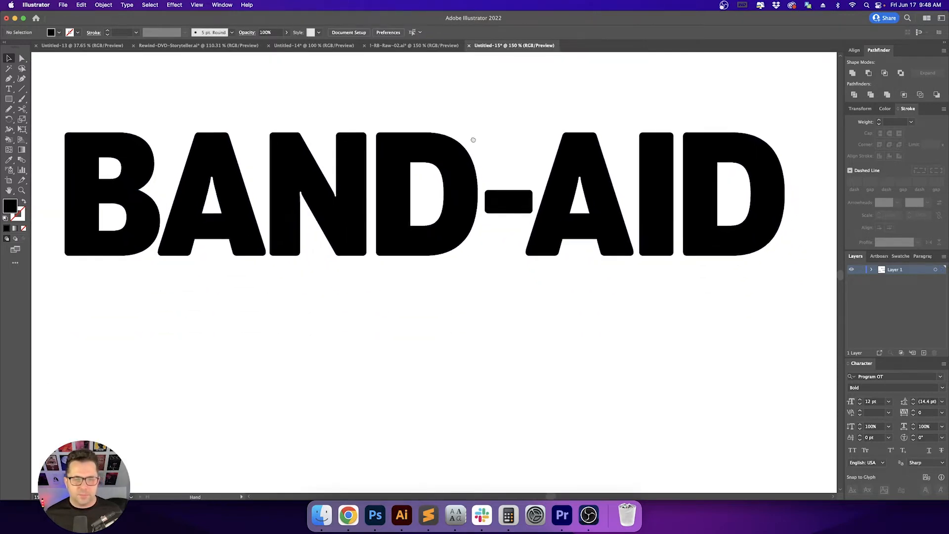
scroll(408, 275, up, 5)
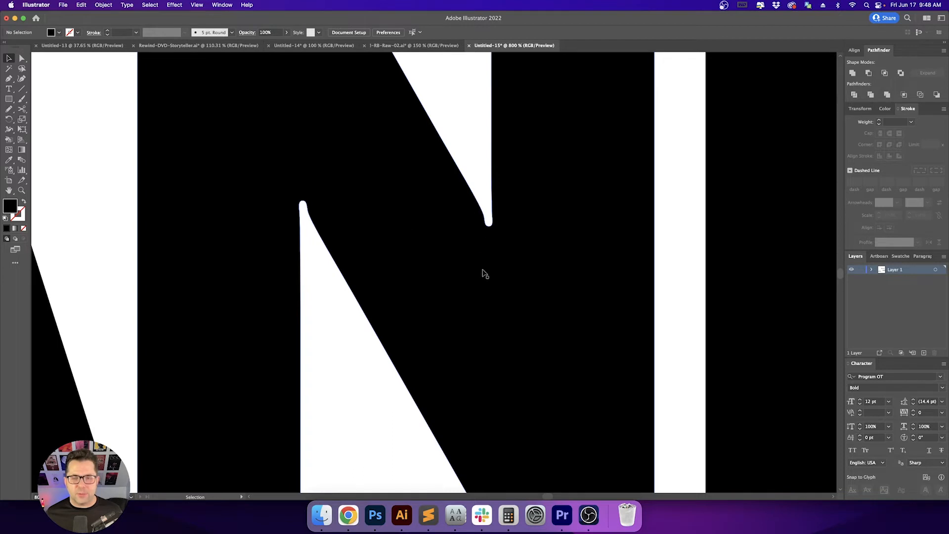
key(super+1)
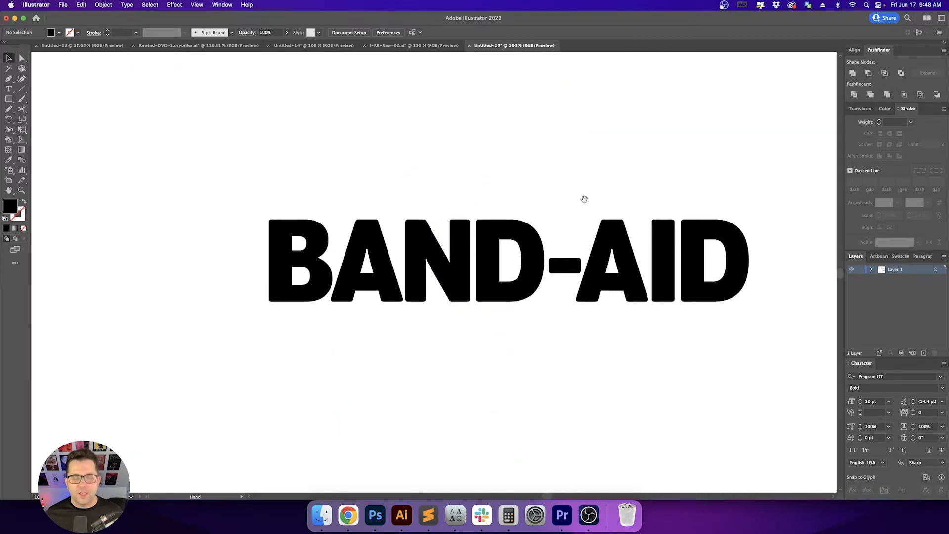
drag(584, 199, 516, 210)
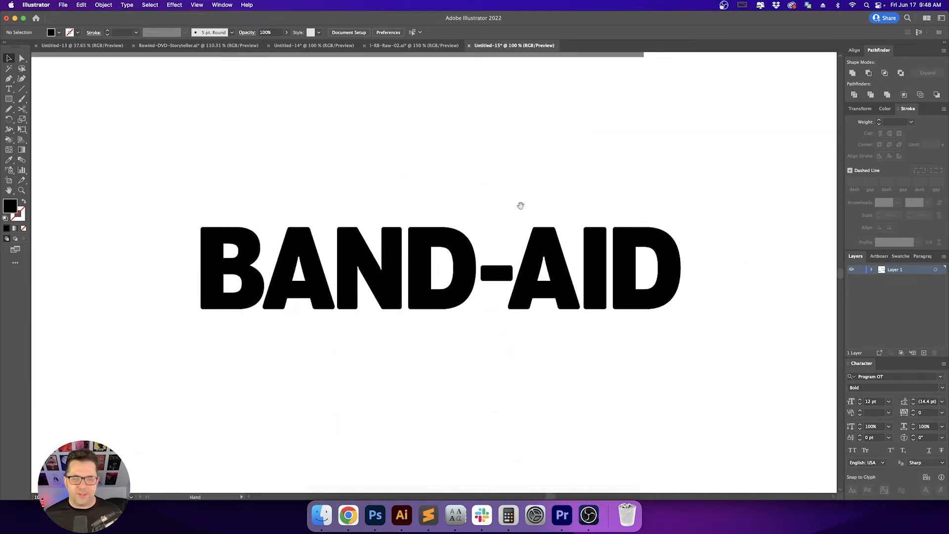
scroll(502, 313, down, 5)
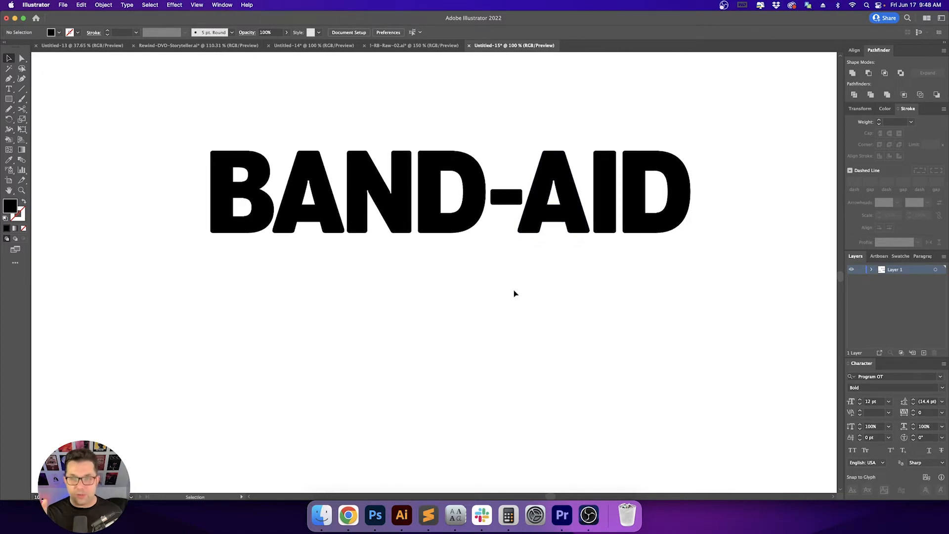
scroll(512, 292, right, 4)
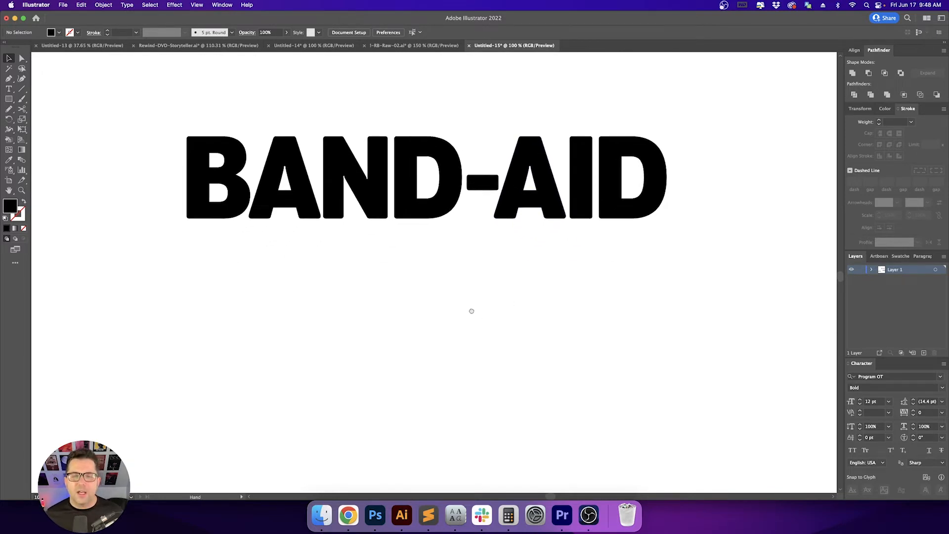
Make the outlined BAND-AID lettering a compound path and deselect it
click(448, 205)
key(super+8)
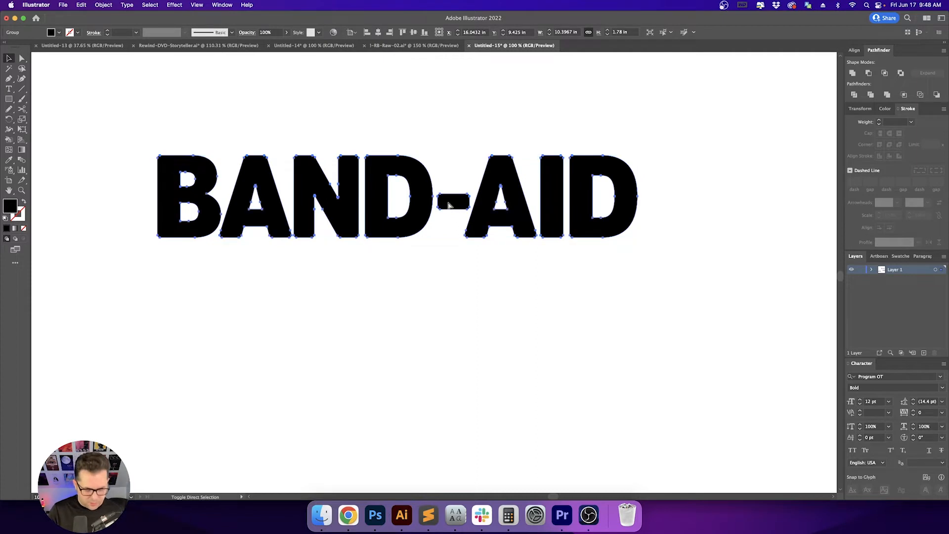
click(444, 264)
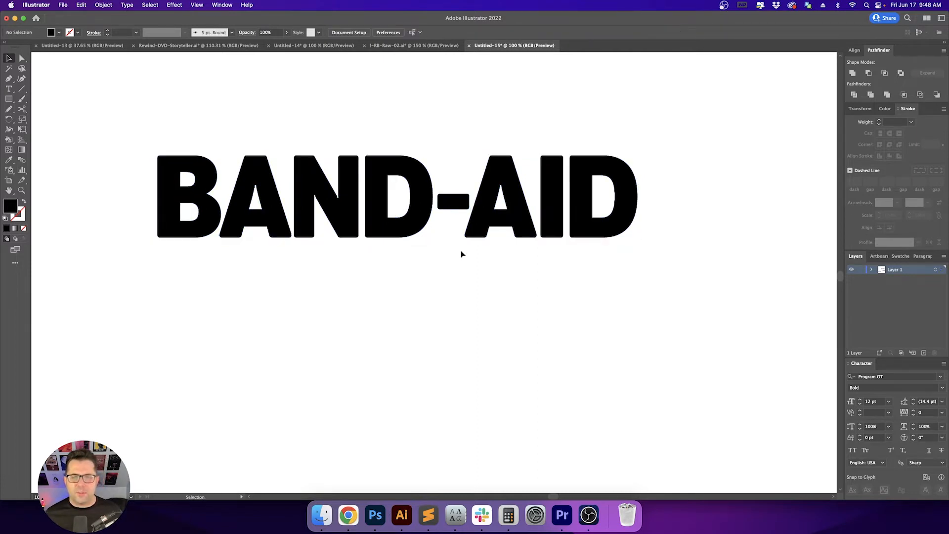
scroll(462, 210, up, 5)
scroll(463, 210, up, 4)
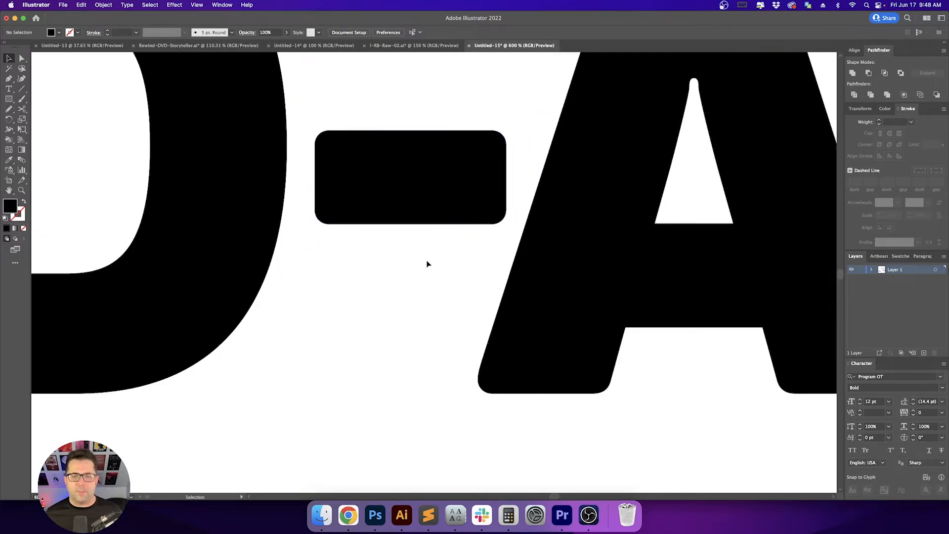
Duplicate the hyphen of the outlined BAND-AID lettering into the empty area below the letters
scroll(437, 324, down, 5)
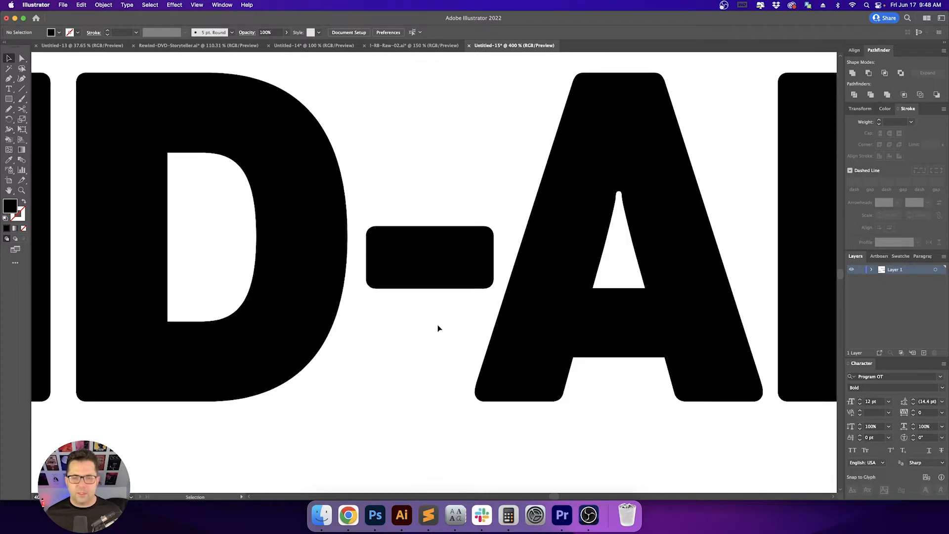
drag(461, 182, 462, 392)
click(540, 432)
drag(540, 432, 476, 295)
scroll(388, 279, up, 1)
scroll(389, 279, up, 2)
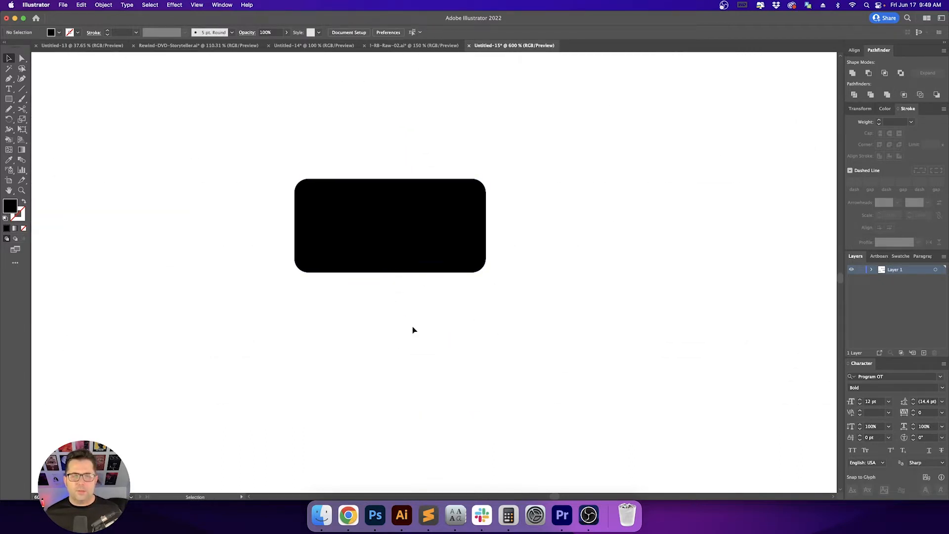
drag(413, 329, 453, 365)
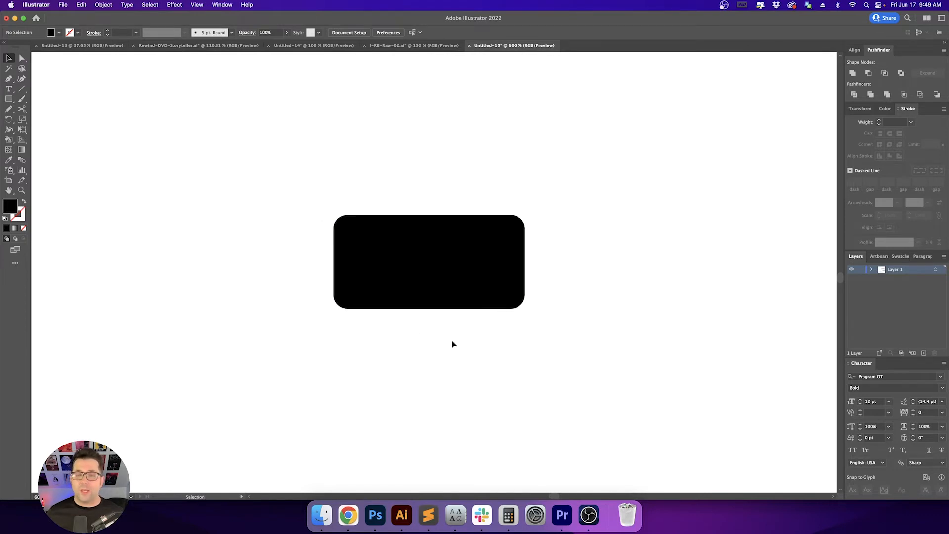
Stretch the hyphen copy to the right into a rounded bar about 1.06 in wide by moving only its right-end anchor points
key(a)
drag(570, 179, 483, 341)
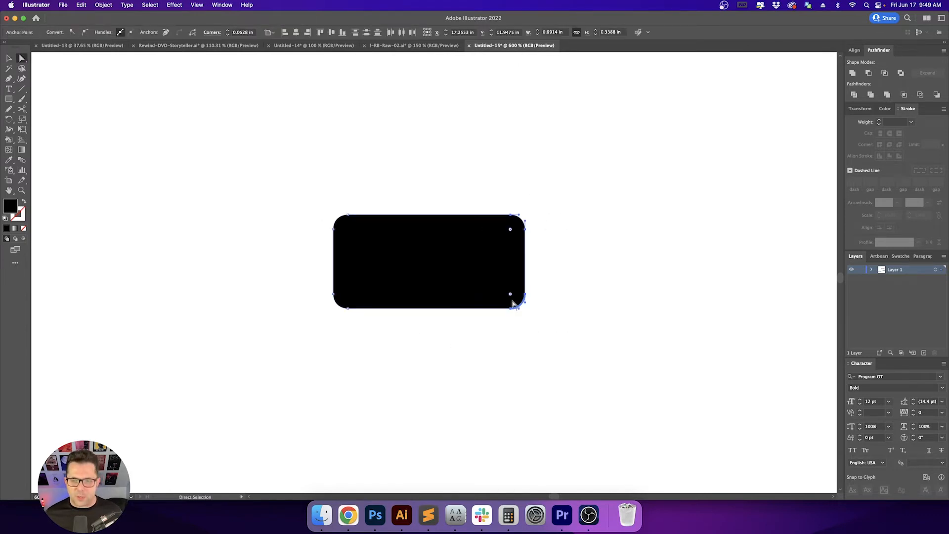
drag(513, 307, 614, 306)
click(682, 278)
key(v)
drag(683, 295, 614, 311)
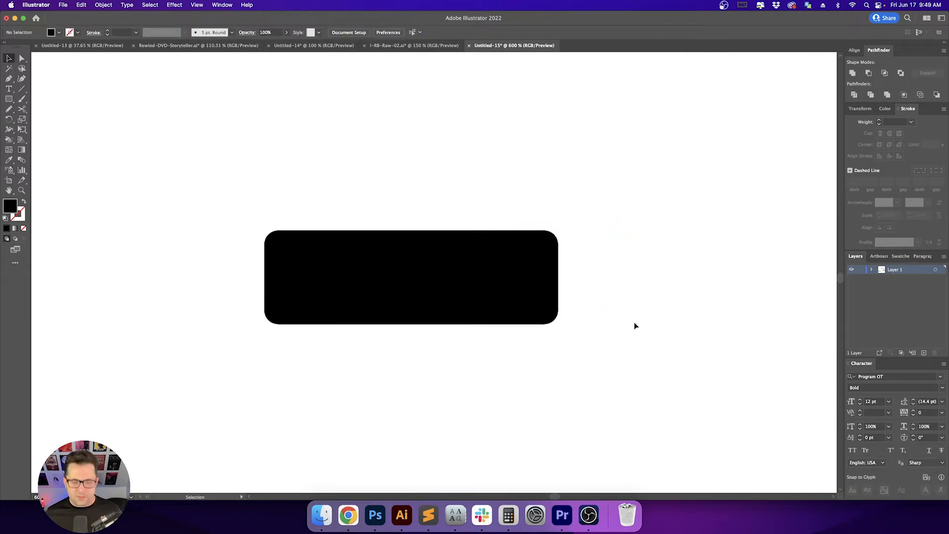
Draw a square about 0.34 in wide from the centre of the rounded bar, spanning nearly the bar's full height
click(9, 100)
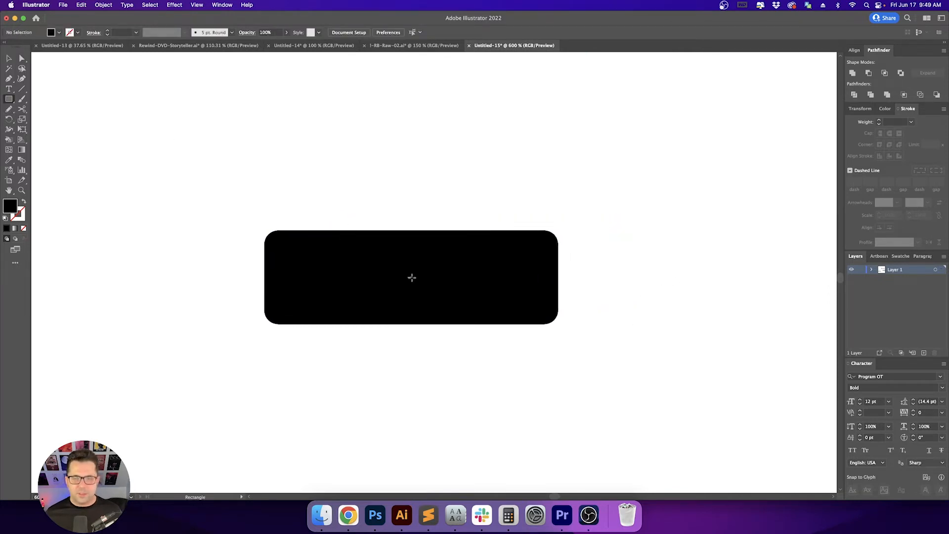
mouse_move(411, 276)
mouse_down()
mouse_move(441, 306)
mouse_move(458, 307)
mouse_up()
key(v)
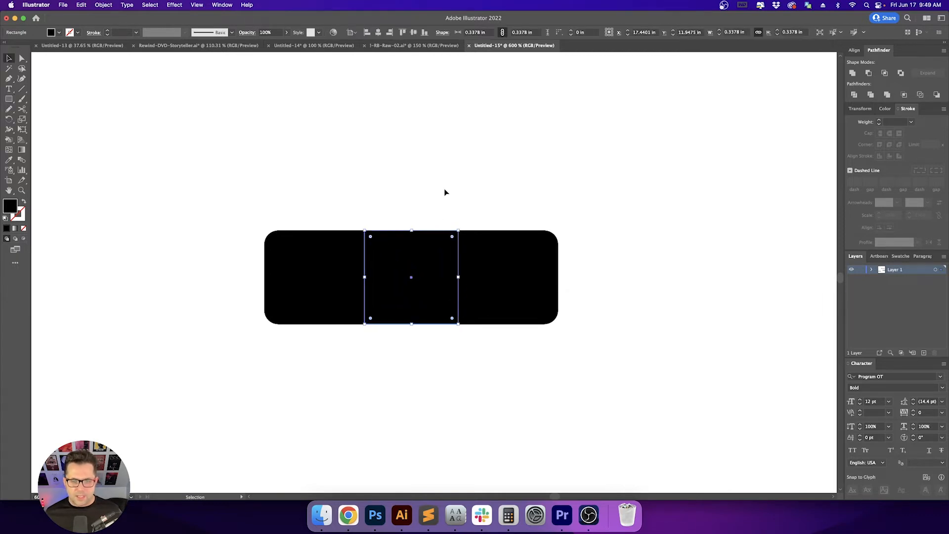
Fill the centred square with white sampled from the empty background and deselect it
key(i)
click(444, 190)
key(v)
click(500, 166)
click(415, 245)
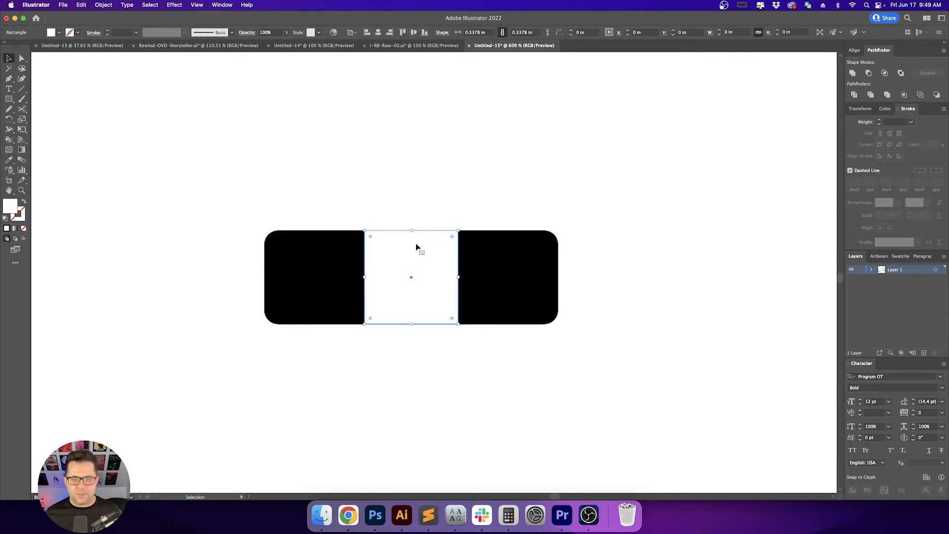
click(435, 198)
click(415, 238)
click(422, 189)
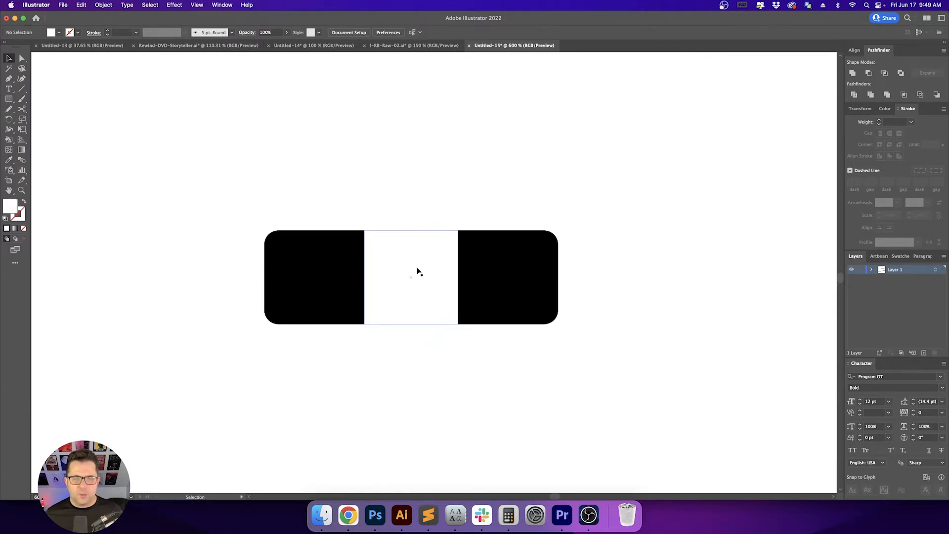
Set the white square's width and height to 0.3388 in, matching the black bar's height
click(417, 271)
scroll(417, 271, up, 5)
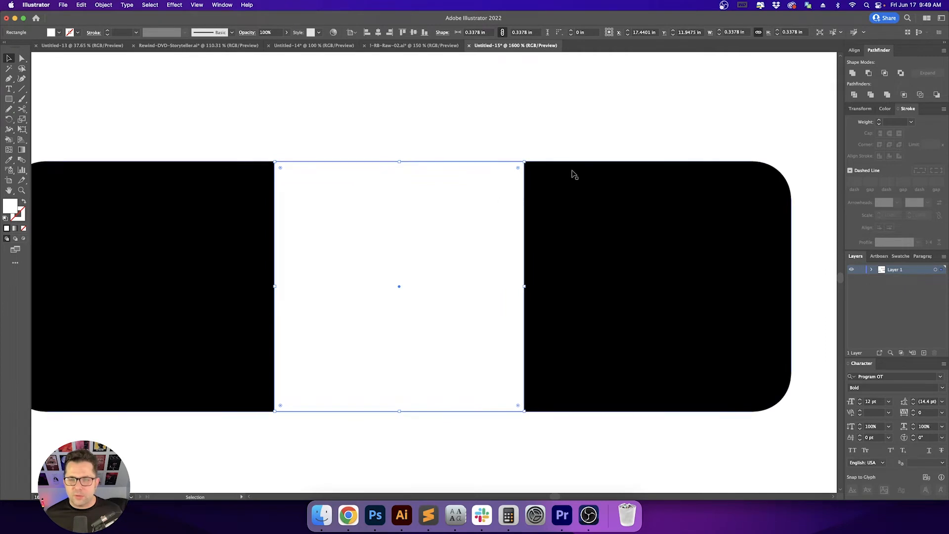
click(576, 199)
click(859, 109)
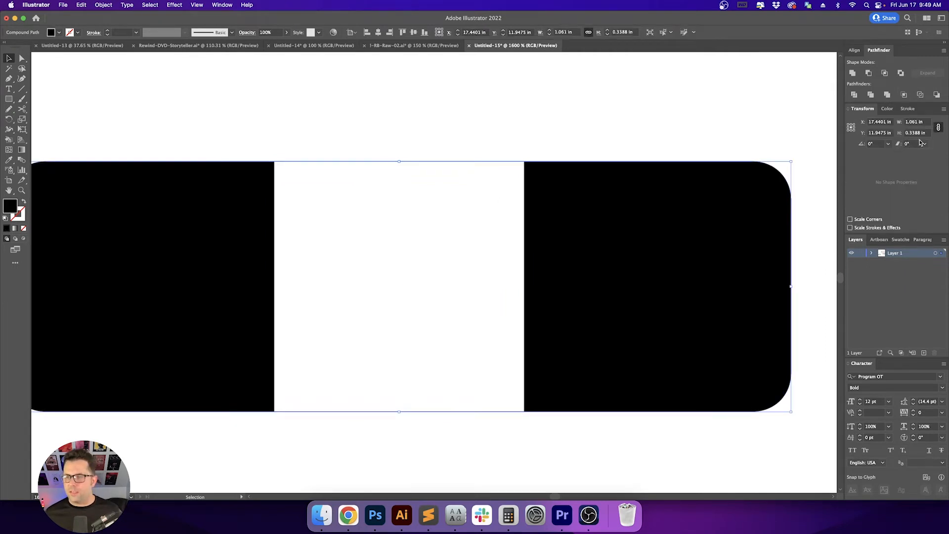
click(462, 225)
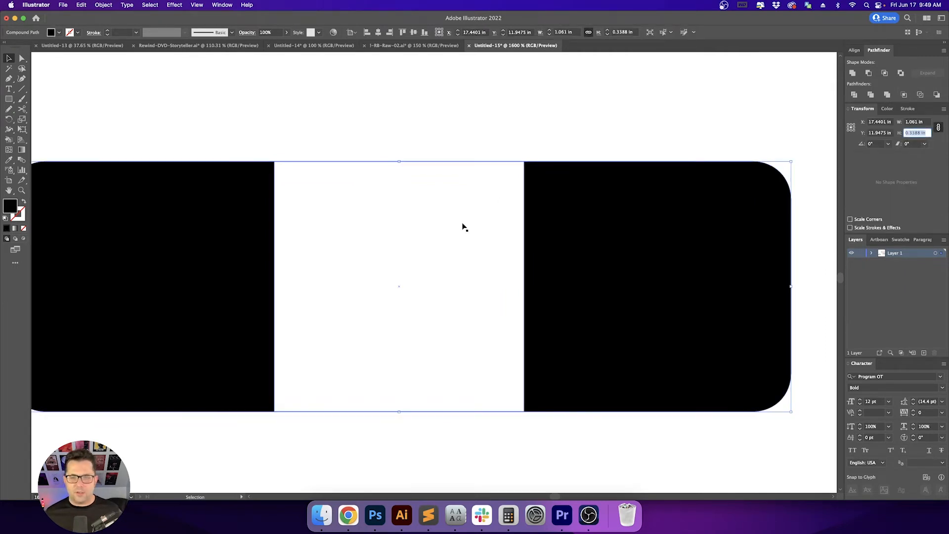
click(912, 133)
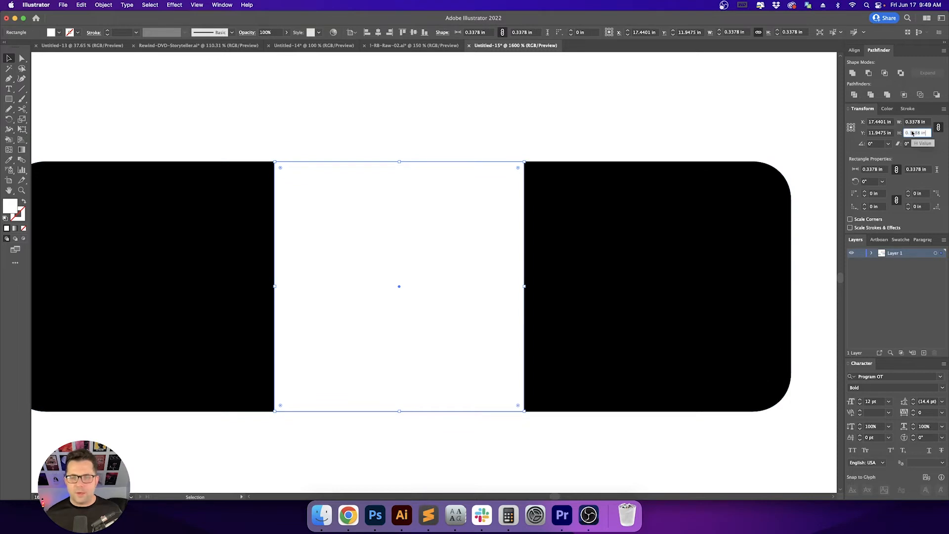
key(Return)
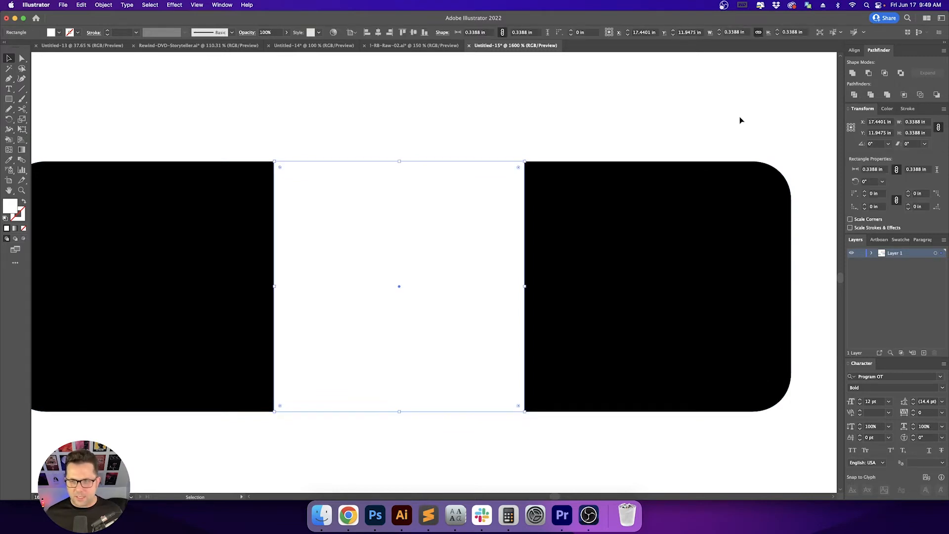
Try to shrink the white square by .125 in with proportions constrained, and undo the change
click(928, 132)
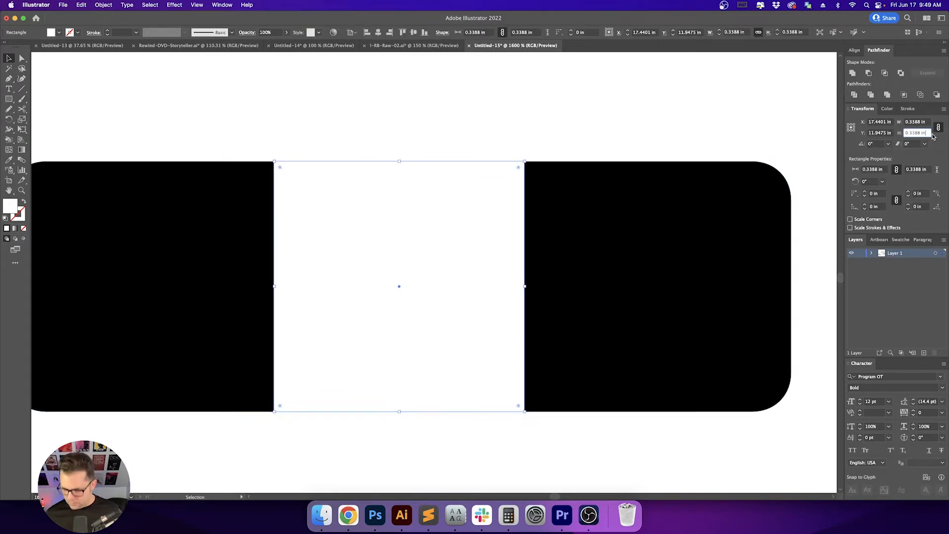
text(-.125)
key(Return)
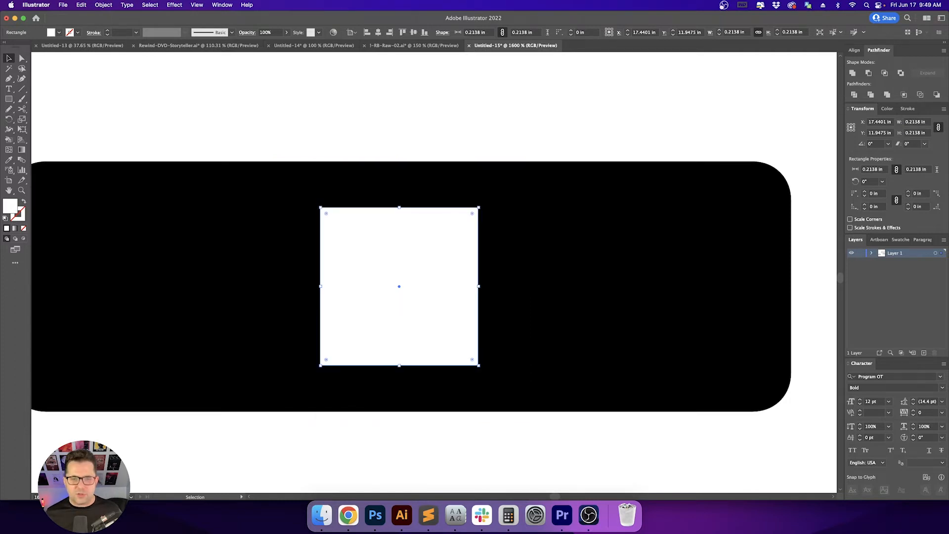
key(cmd+z)
Try to shrink the white square by .0625 in with proportions constrained, and undo the change
click(929, 133)
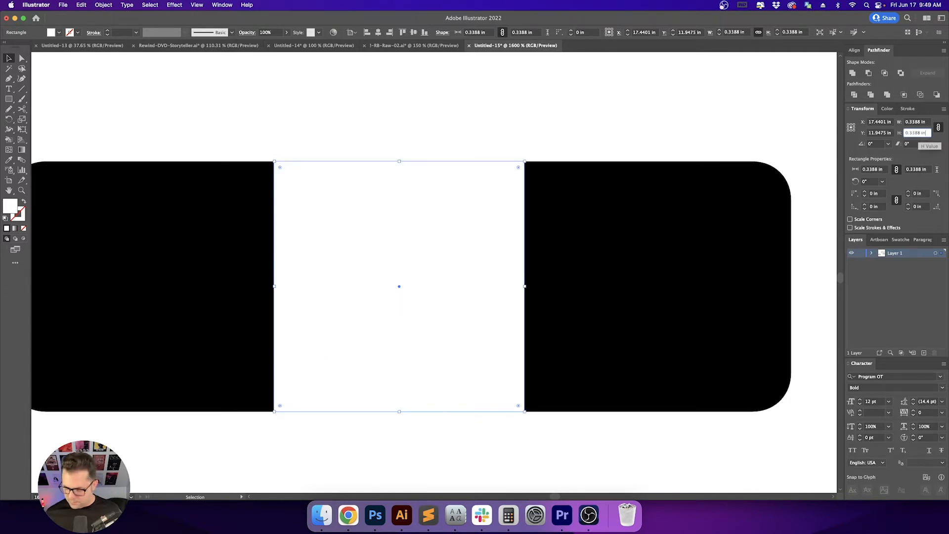
text(-.062)
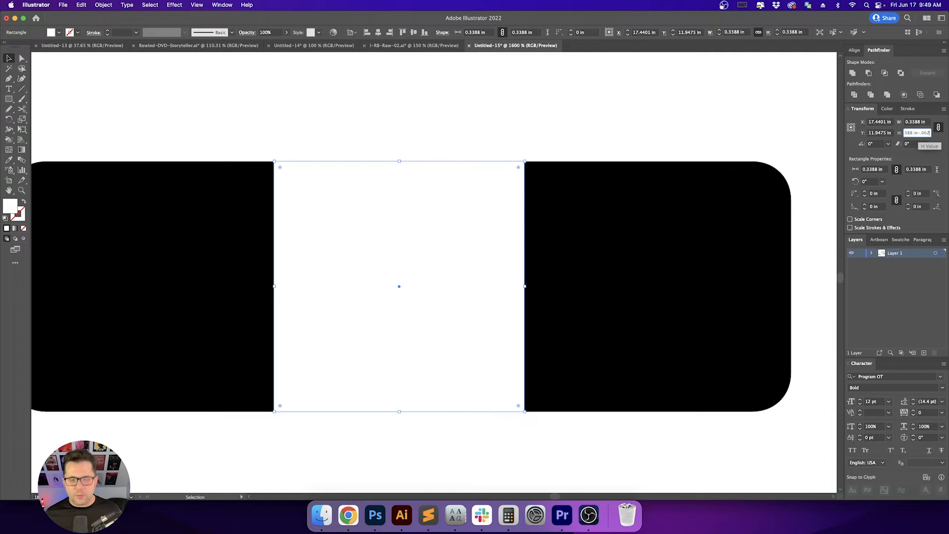
text(5)
key(Return)
click(562, 108)
scroll(562, 114, down, 1)
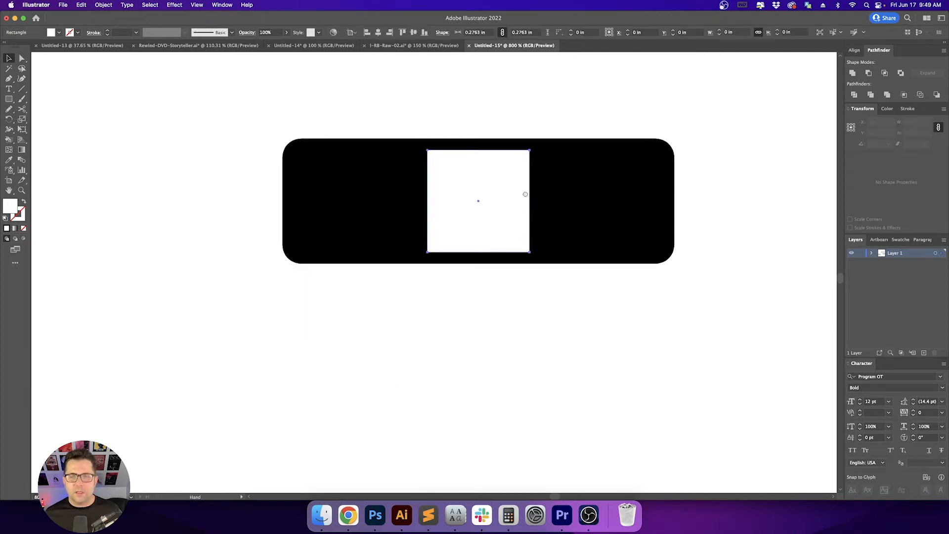
drag(525, 195, 439, 257)
scroll(421, 228, up, 2)
drag(522, 235, 294, 231)
key(super+z)
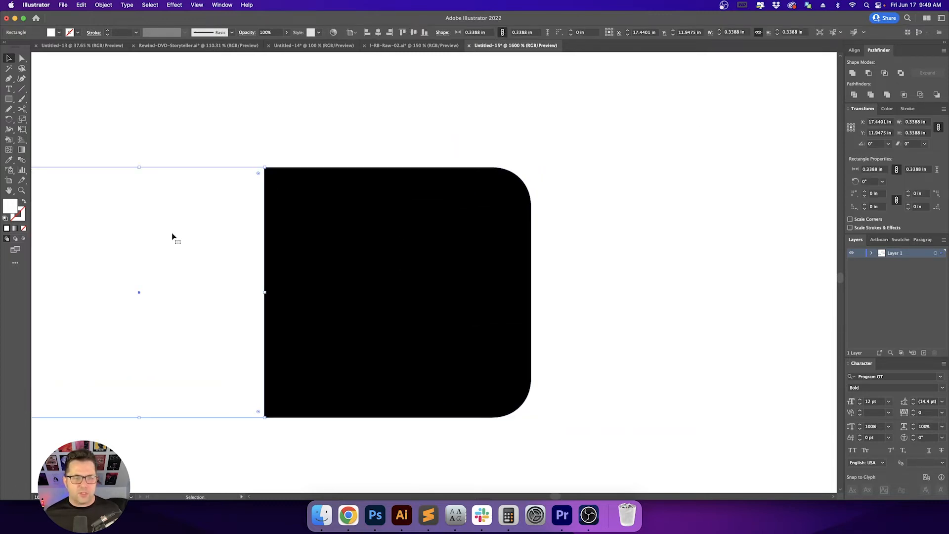
Move the white square flush with the bar's right end and round all its corners about 0.05 in to match the bar
drag(172, 237, 429, 234)
key(a)
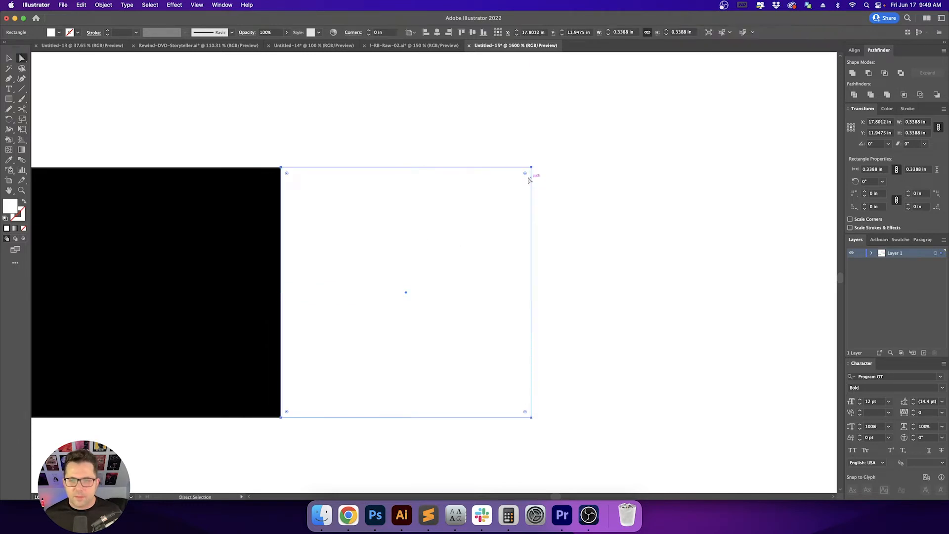
drag(526, 175, 496, 204)
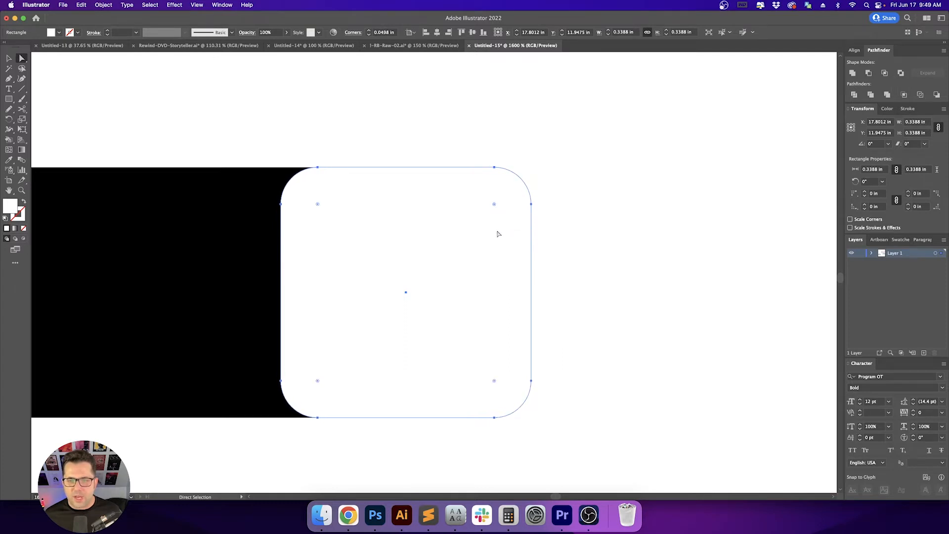
Move the rounded white square back to the bar's middle, align the two shapes by their horizontal centres and deselect them
key(v)
key(space)
drag(327, 284, 475, 271)
drag(576, 291, 292, 298)
key(space)
drag(323, 294, 519, 276)
drag(510, 276, 495, 259)
shift+click(633, 239)
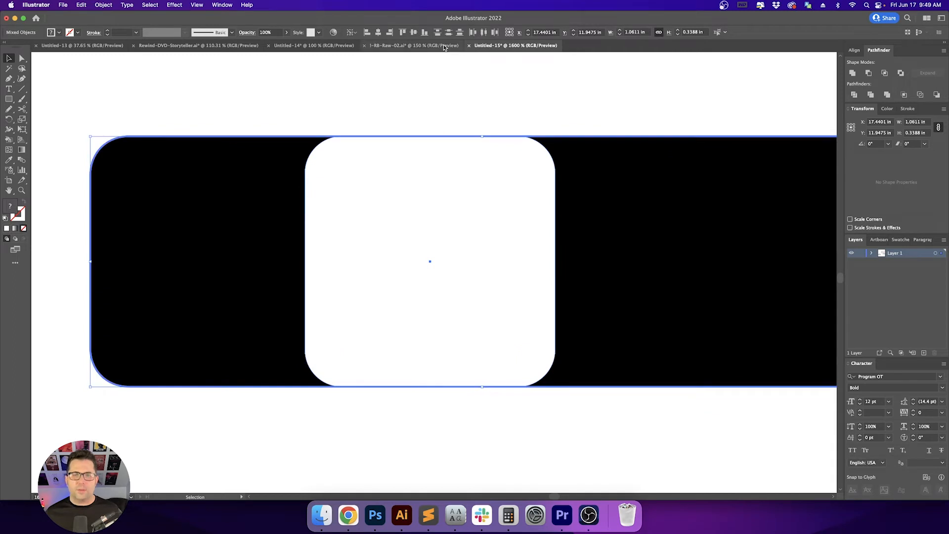
click(382, 35)
click(452, 113)
Scale the rounded white square down from its centre to about 0.32 in and deselect it
key(space)
drag(495, 221, 440, 226)
click(440, 227)
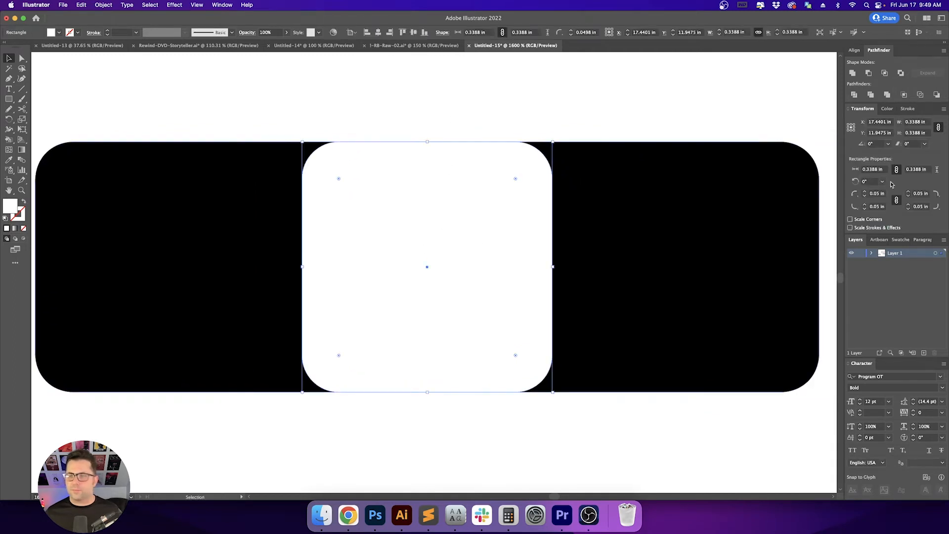
click(925, 132)
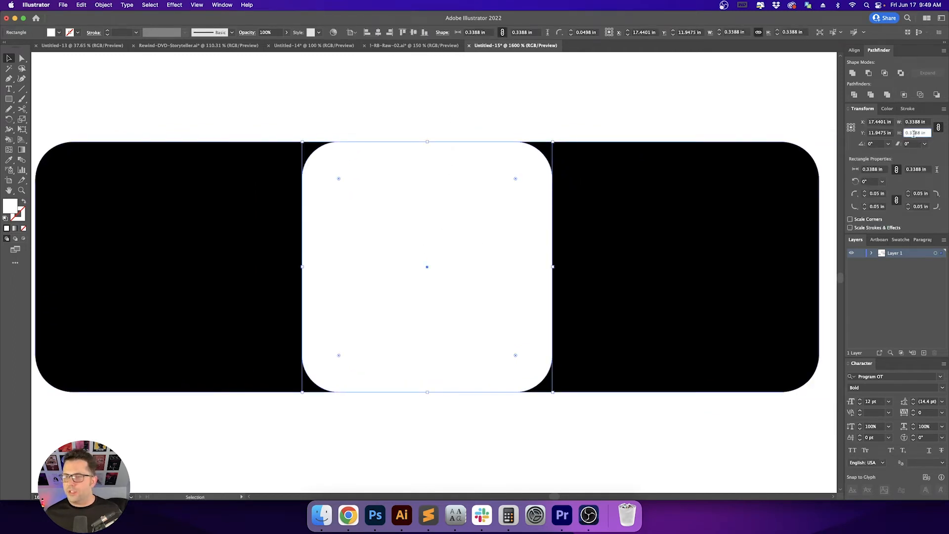
drag(553, 143, 545, 149)
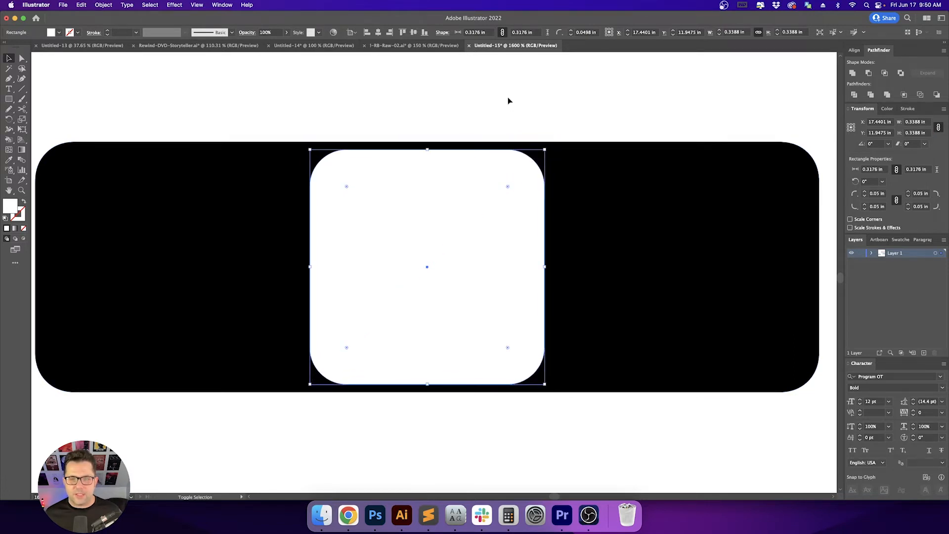
click(508, 97)
scroll(508, 99, down, 3)
drag(537, 82, 520, 137)
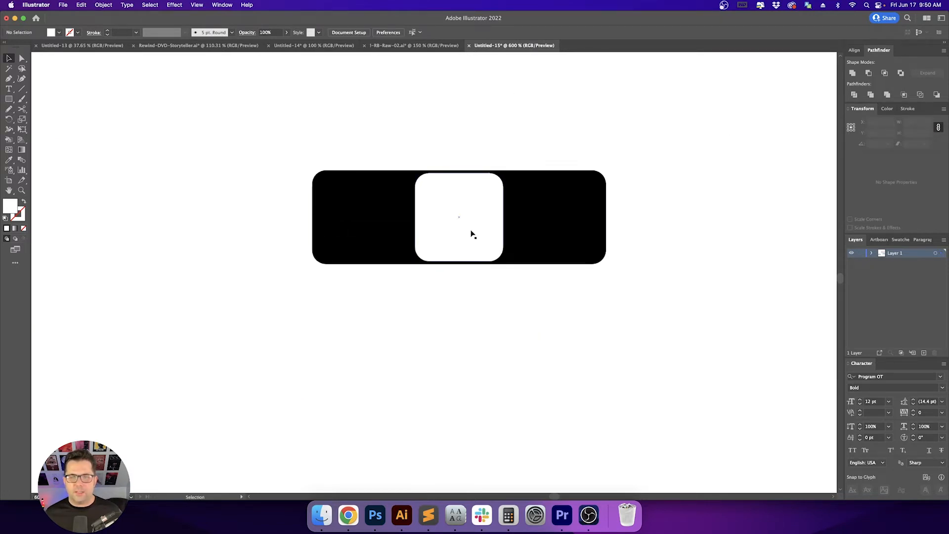
Scale the rounded white square slightly smaller from its centre to widen the black margin above and below it
click(469, 232)
scroll(502, 176, up, 3)
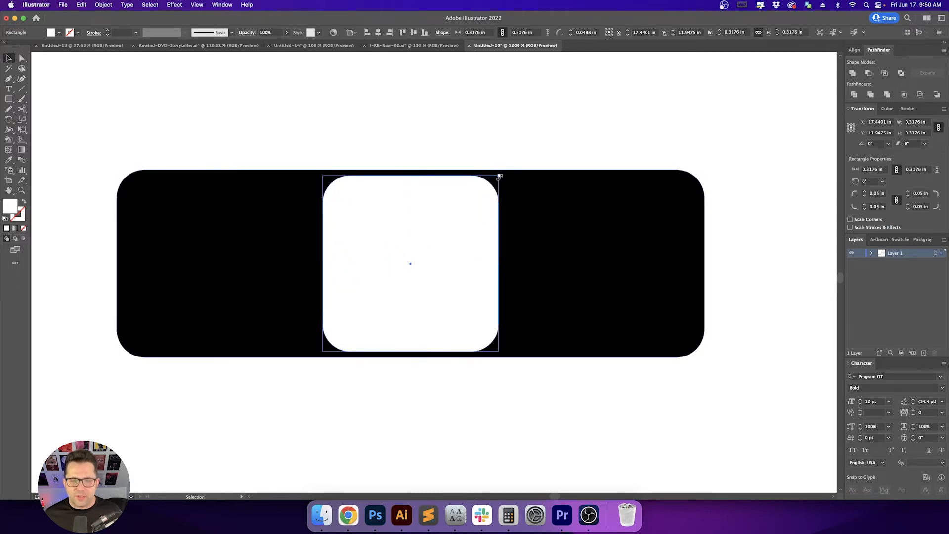
drag(500, 175, 492, 188)
click(496, 146)
scroll(495, 142, down, 2)
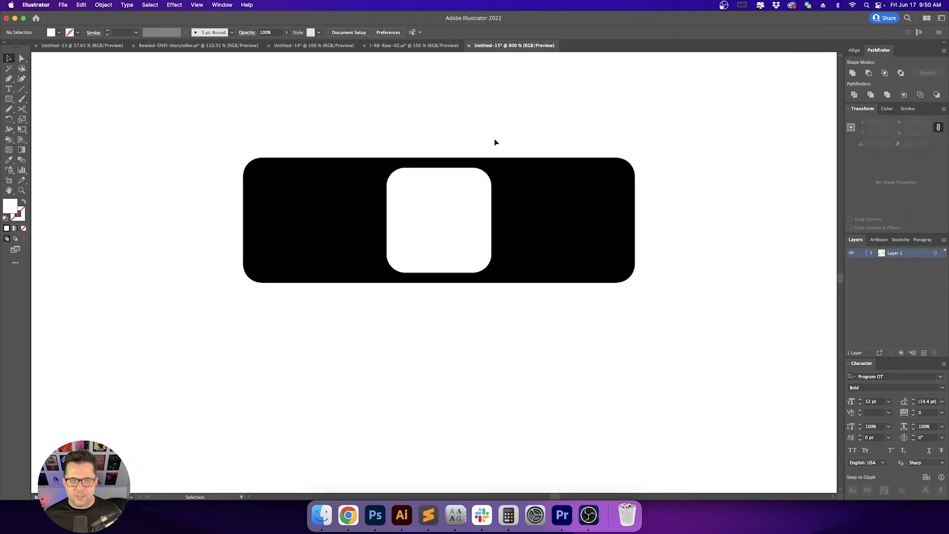
Draw a small circle about 0.029 in across from the centre of the rounded white square
scroll(496, 143, down, 1)
scroll(511, 149, up, 2)
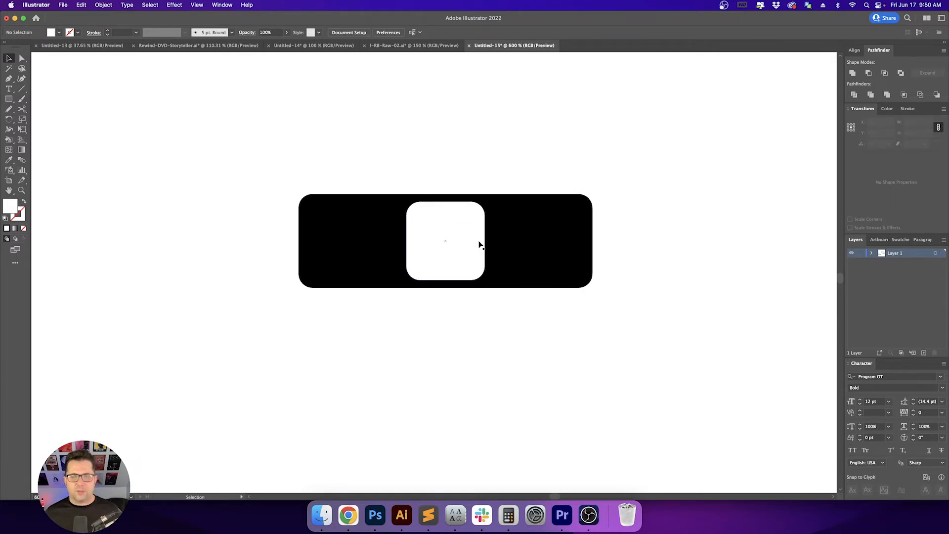
scroll(478, 244, up, 2)
drag(7, 100, 42, 120)
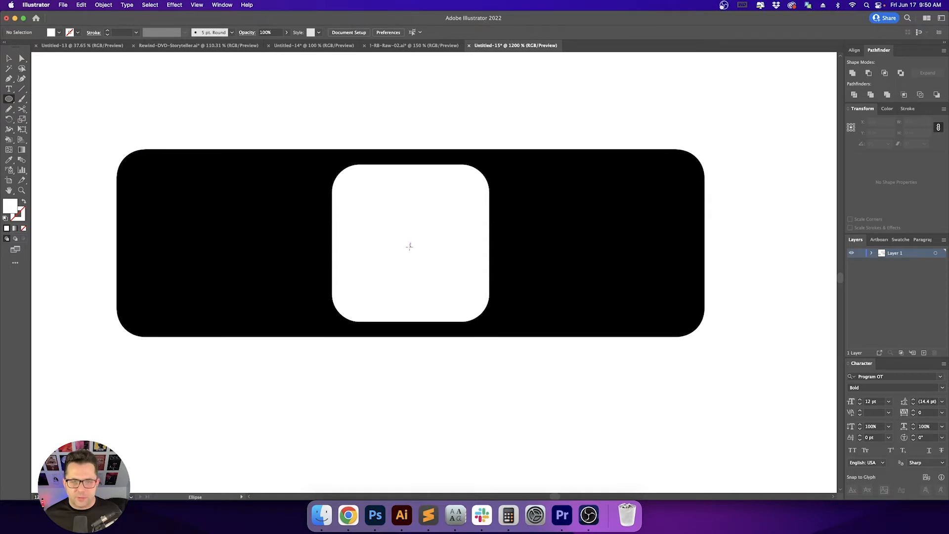
drag(410, 242, 418, 244)
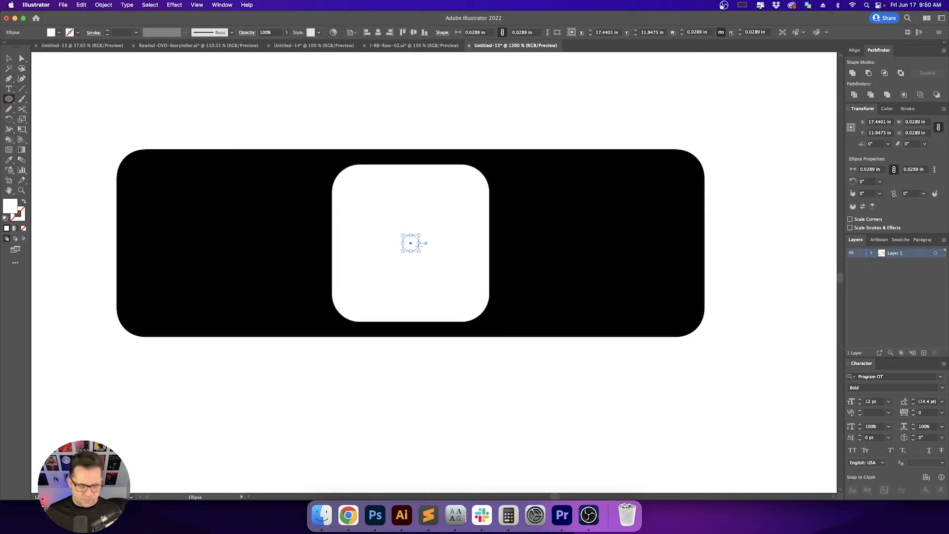
Switch to Chrome and search Google Images for "band aid" to examine the shape of real bandages
click(348, 515)
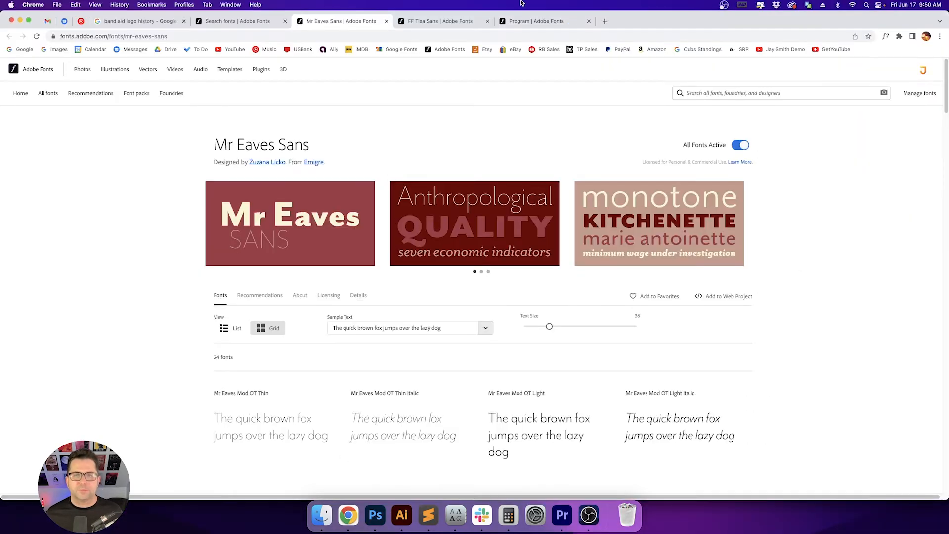
click(140, 20)
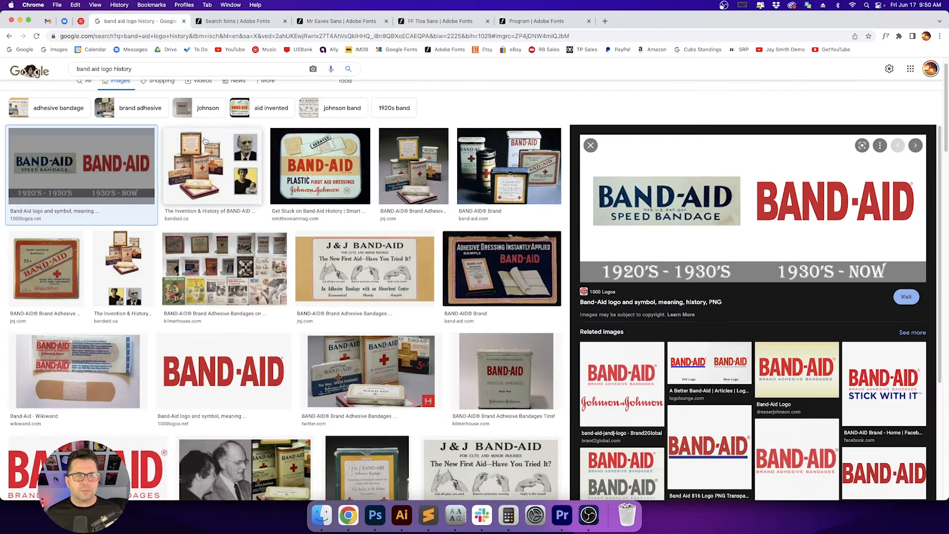
drag(103, 79, 140, 79)
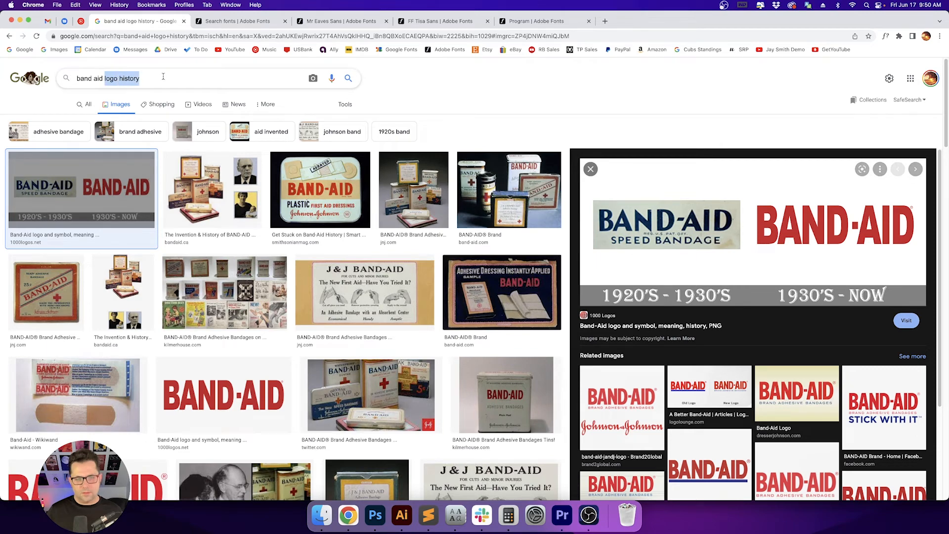
key(BackSpace)
key(Return)
scroll(349, 218, down, 1)
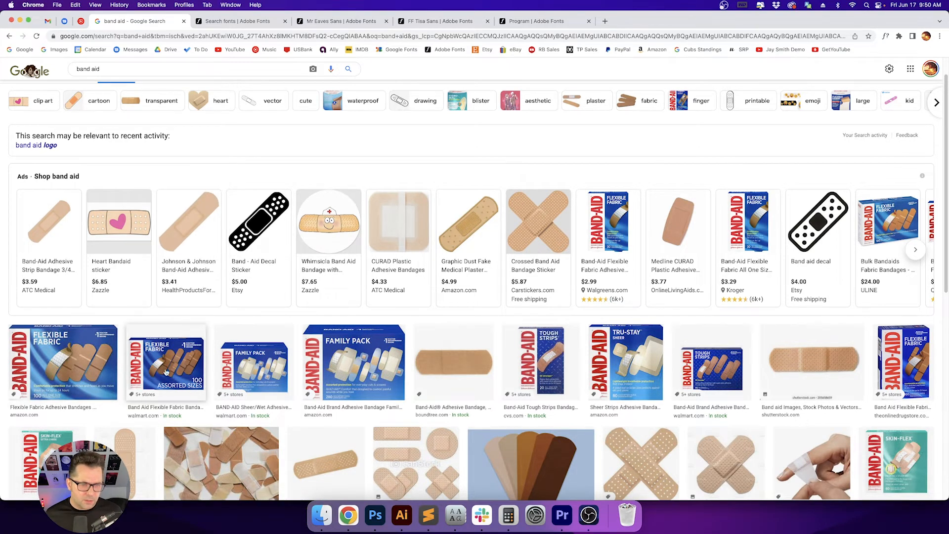
scroll(543, 394, down, 3)
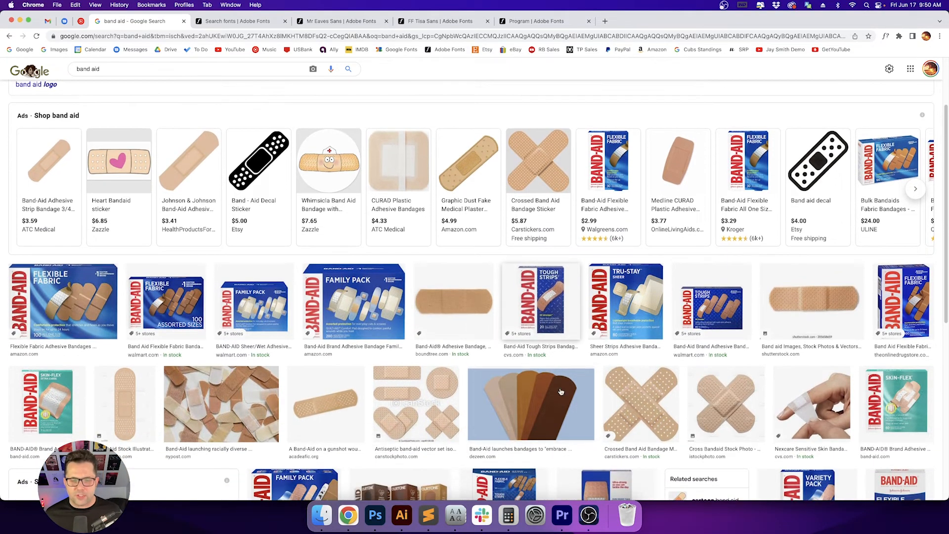
Switch back to Illustrator, undo the small circle inside the rounded white square and deselect everything
click(402, 515)
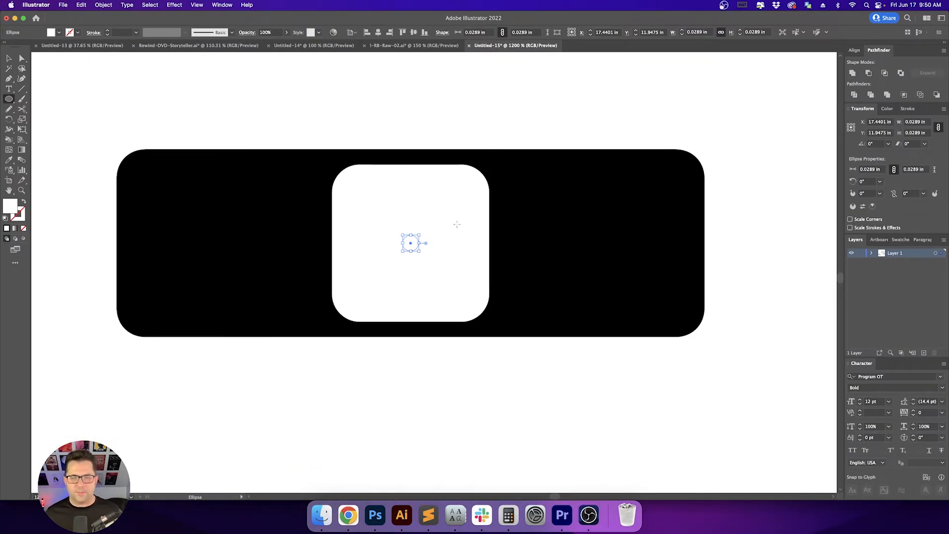
key(super+z)
key(v)
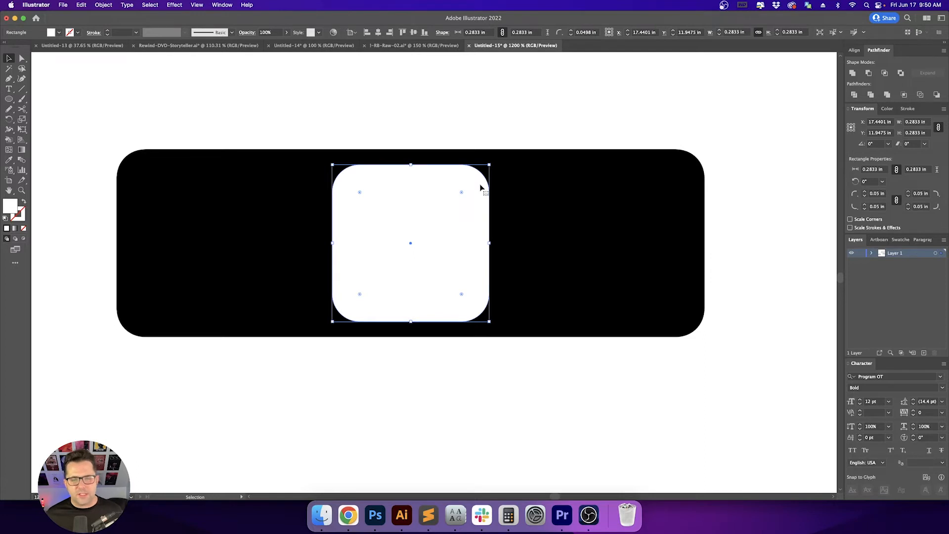
click(494, 118)
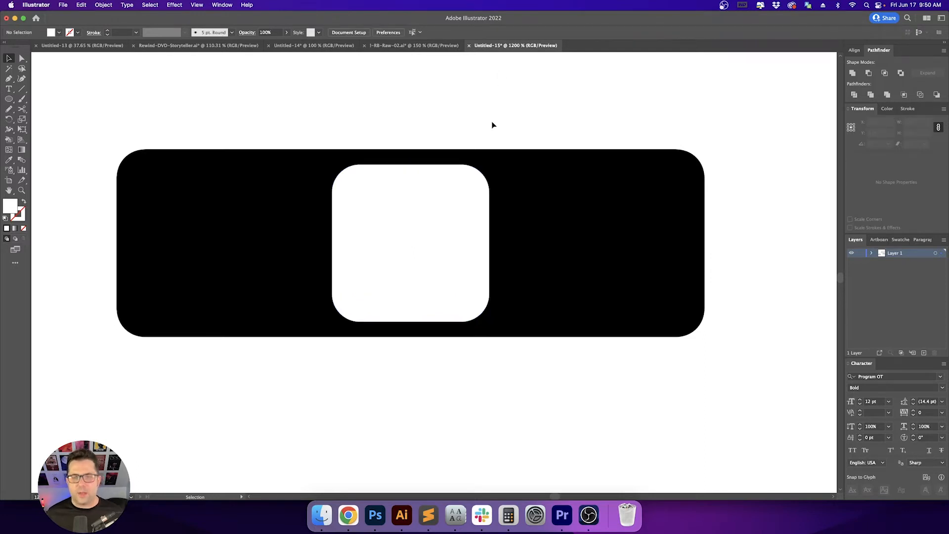
Widen the rounded white square to about 0.36 in by moving only the corner points of its right side outward
click(449, 233)
key(a)
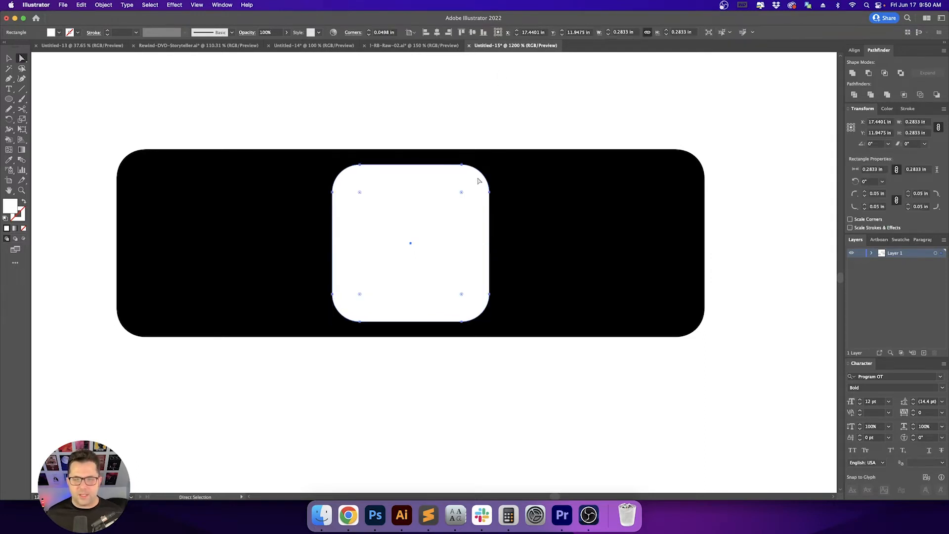
click(467, 168)
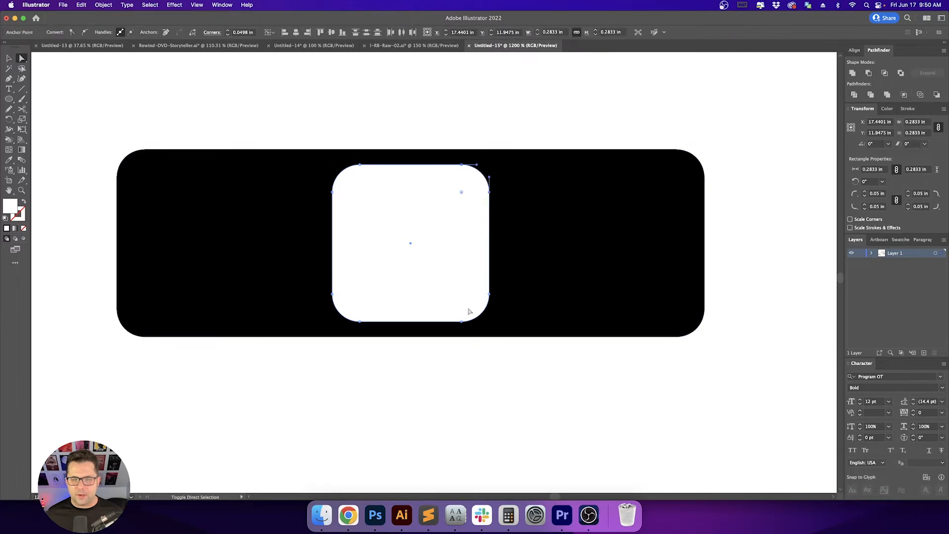
shift+click(479, 316)
drag(464, 324, 506, 314)
Align the widened white shape and the black bar by their horizontal centres and deselect them
key(v)
shift+click(569, 171)
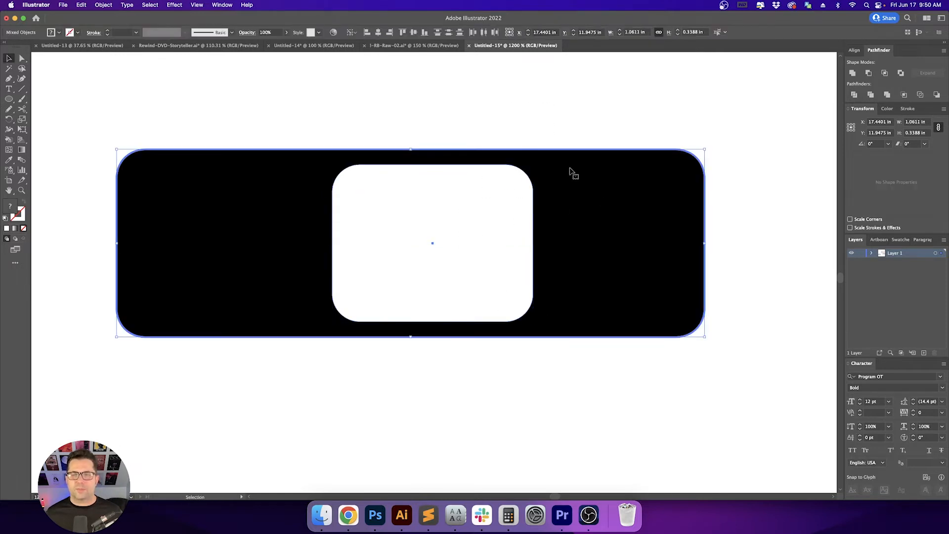
click(382, 32)
click(462, 103)
Duplicate the whole BAND-AID lettering straight down, below the bandage icon, and deselect the copy
scroll(462, 102, down, 3)
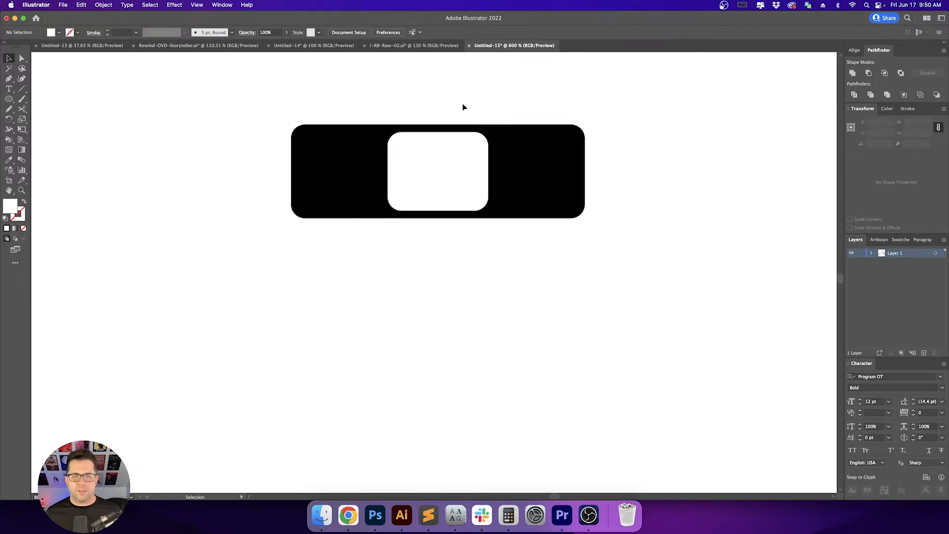
drag(539, 215, 443, 334)
scroll(448, 327, down, 3)
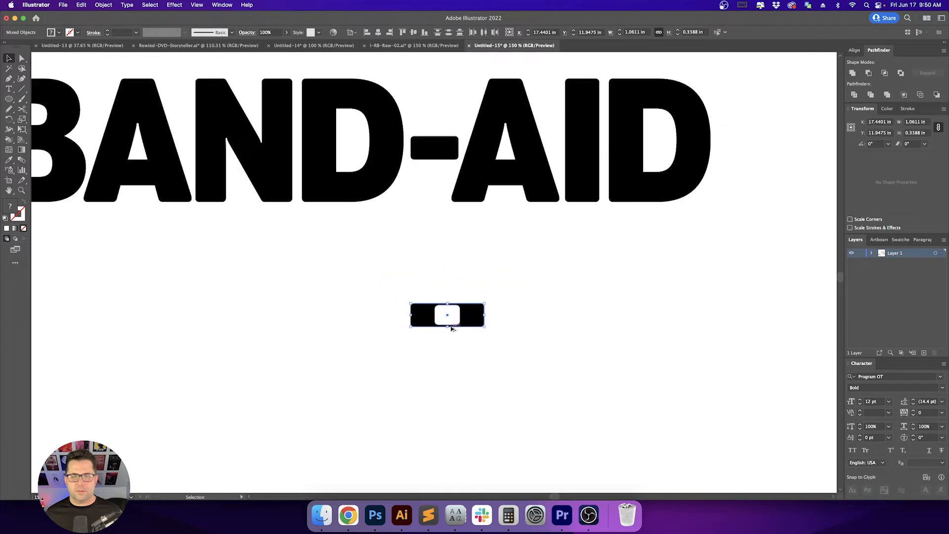
drag(539, 273, 441, 325)
click(519, 380)
click(454, 212)
scroll(462, 247, down, 2)
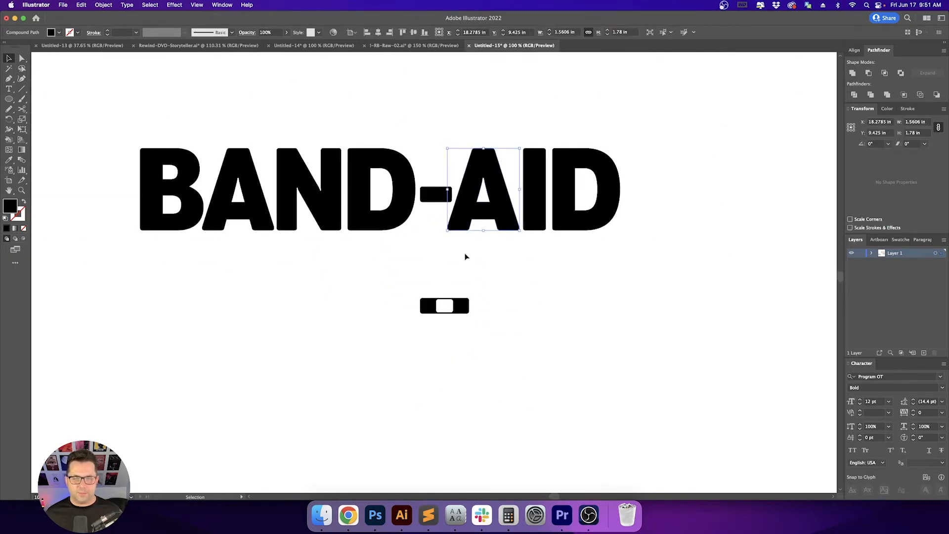
scroll(302, 227, right, 2)
drag(83, 119, 583, 204)
scroll(584, 203, down, 3)
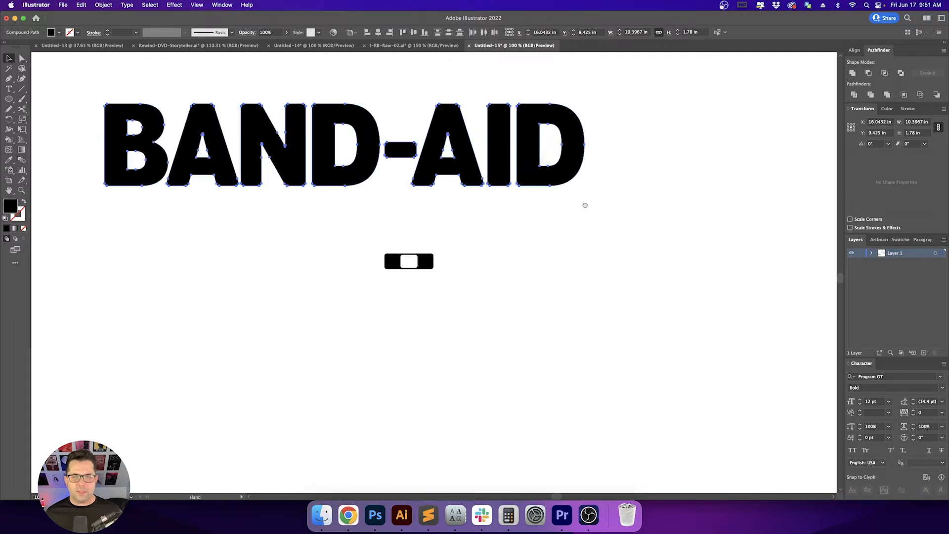
drag(541, 136, 541, 346)
click(582, 277)
Move the letters AID of the lower copy to the right to open a gap after the hyphen
scroll(444, 247, down, 2)
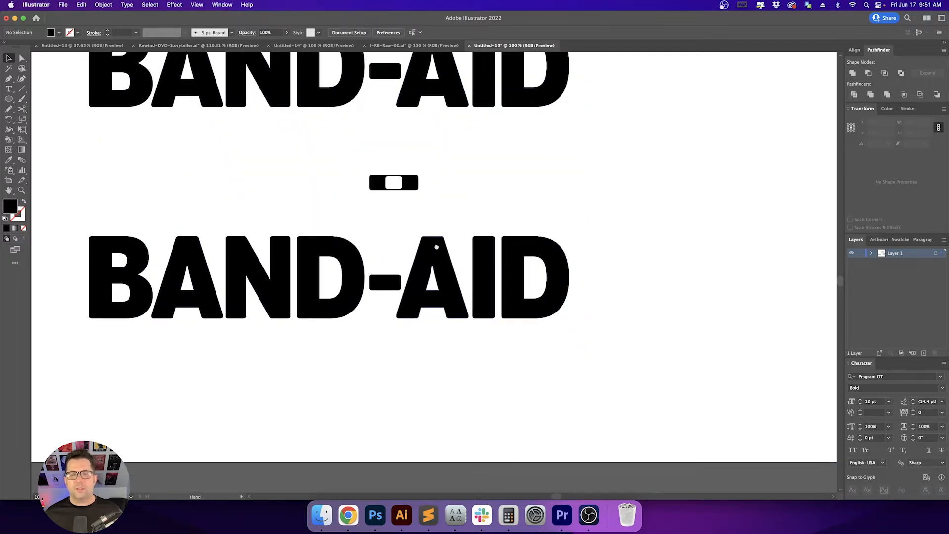
drag(408, 216, 521, 284)
drag(442, 274, 528, 275)
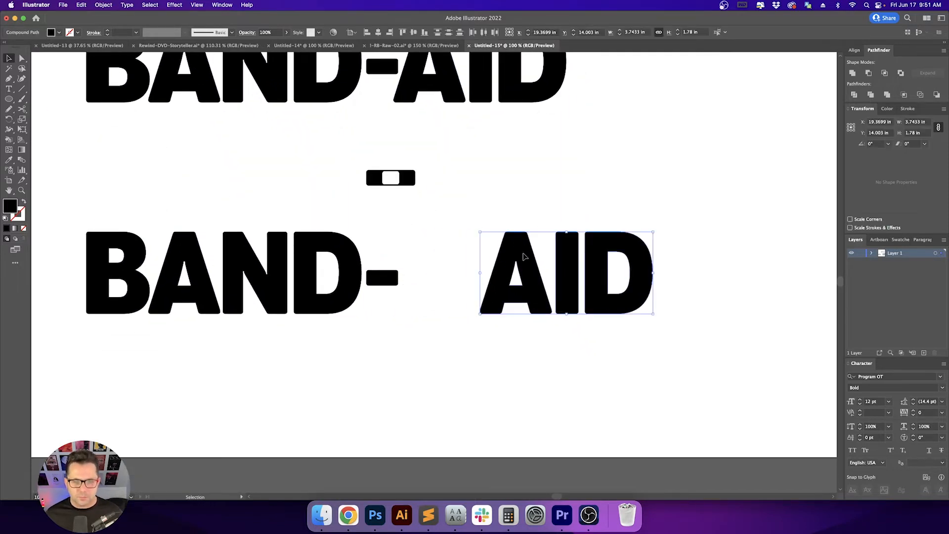
Move the bandage icon down into the gap between the lower copy's hyphen and AID, level with the hyphen
click(408, 163)
drag(375, 210, 346, 161)
click(389, 283)
click(442, 216)
drag(405, 182, 442, 279)
Scale the bandage's white pad slightly smaller from its centre and deselect it
scroll(394, 297, up, 4)
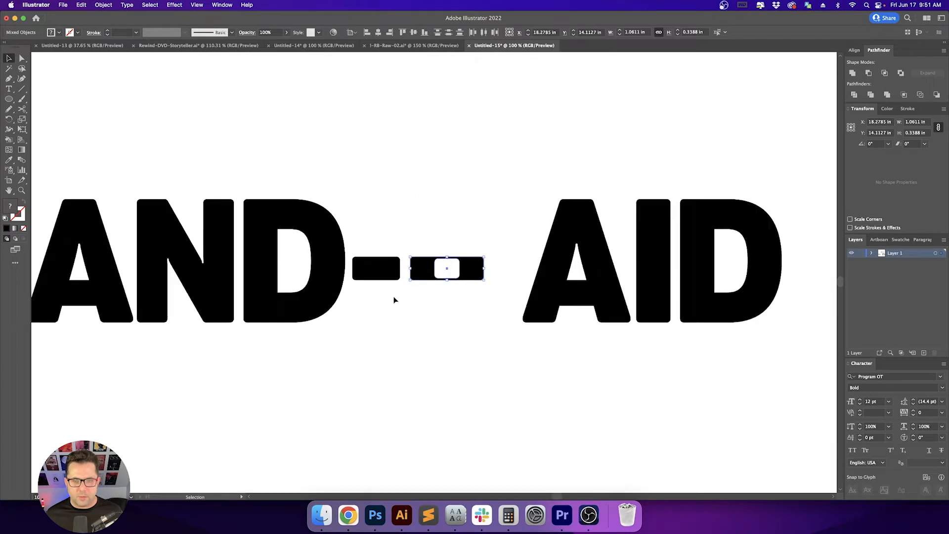
click(536, 214)
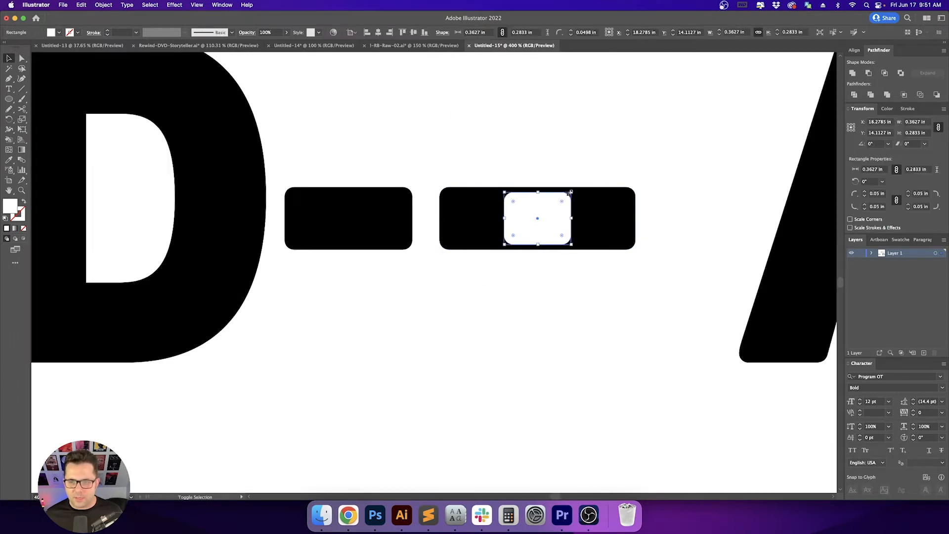
drag(570, 191, 567, 195)
click(570, 153)
scroll(555, 147, left, 2)
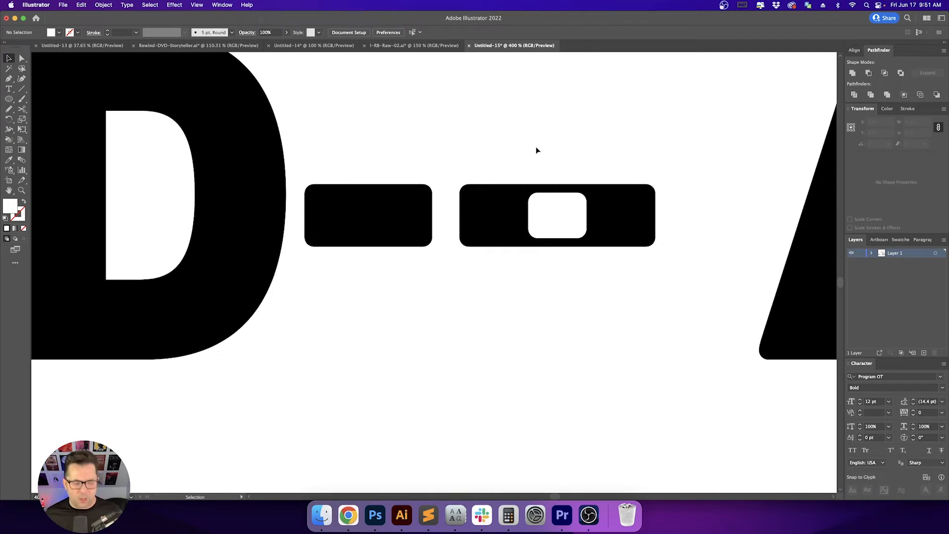
Group the bandage shapes and align the group to the left edge of the neighbouring hyphen, with the hyphen as key object
scroll(536, 150, left, 3)
drag(526, 161, 591, 199)
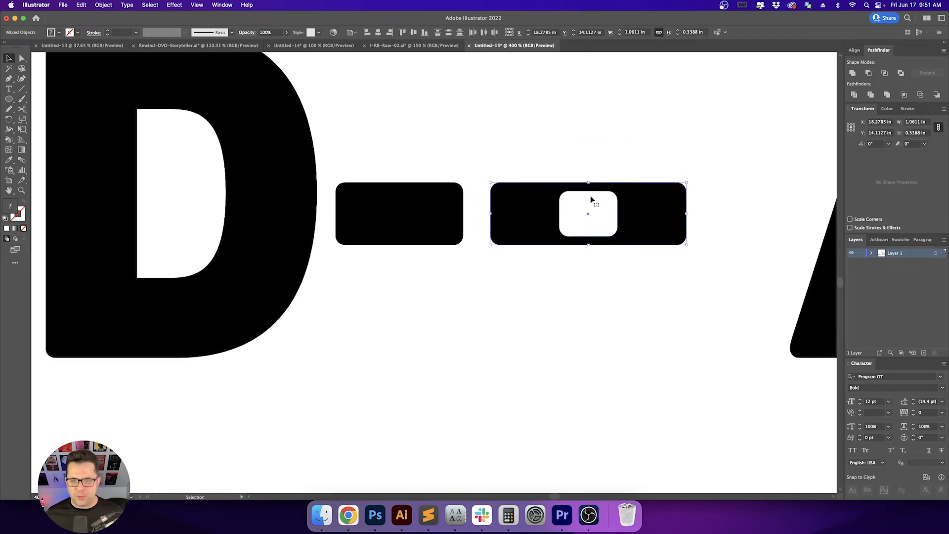
shift+click(406, 211)
click(406, 211)
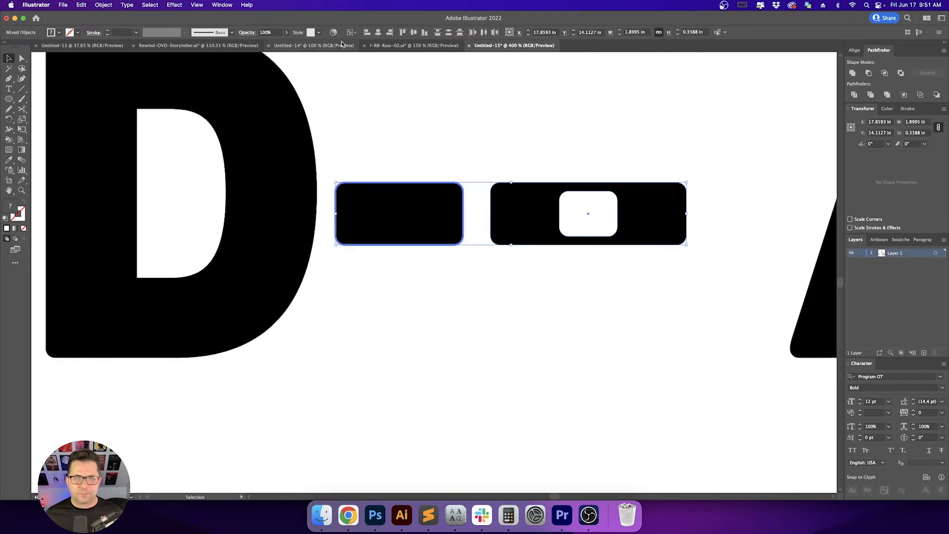
click(368, 32)
click(362, 232)
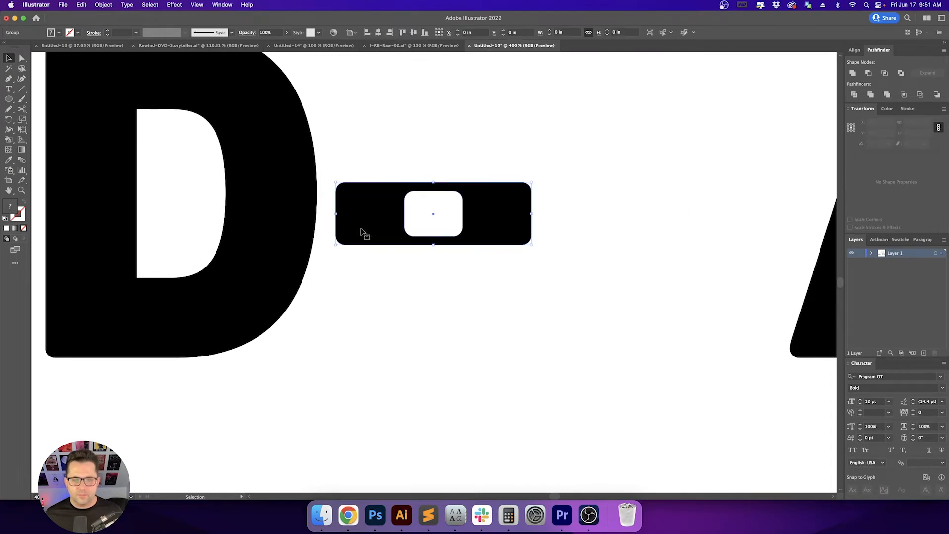
Send the bandage group to the back and delete the original hyphen lying over it
key(super+shift+[)
click(382, 142)
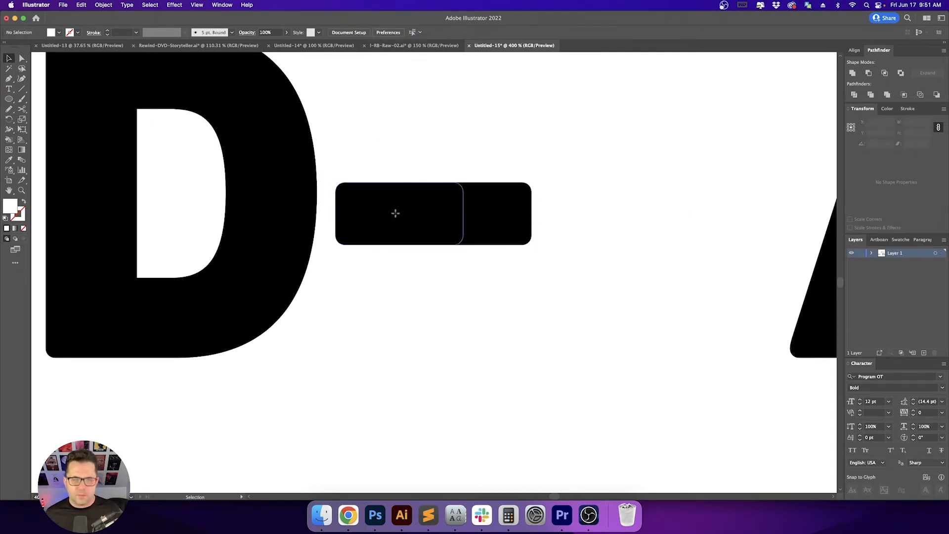
click(394, 212)
key(Delete)
Move the letters AID of the lower copy back left, close to the bandage, and deselect them
scroll(517, 192, down, 3)
drag(606, 192, 520, 209)
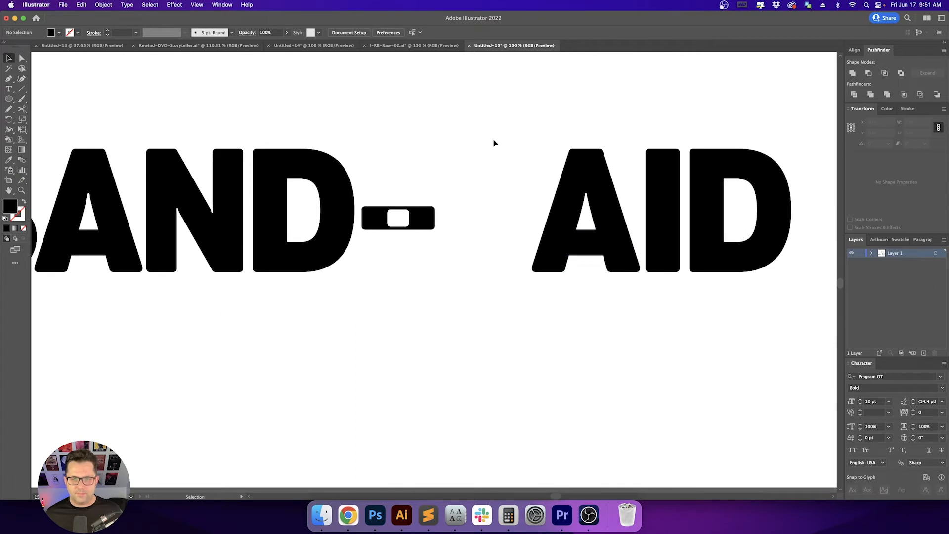
drag(717, 225, 609, 221)
click(590, 312)
Nudge the lower copy's AID letters slightly away from the bandage to adjust the spacing and deselect them
scroll(591, 311, down, 2)
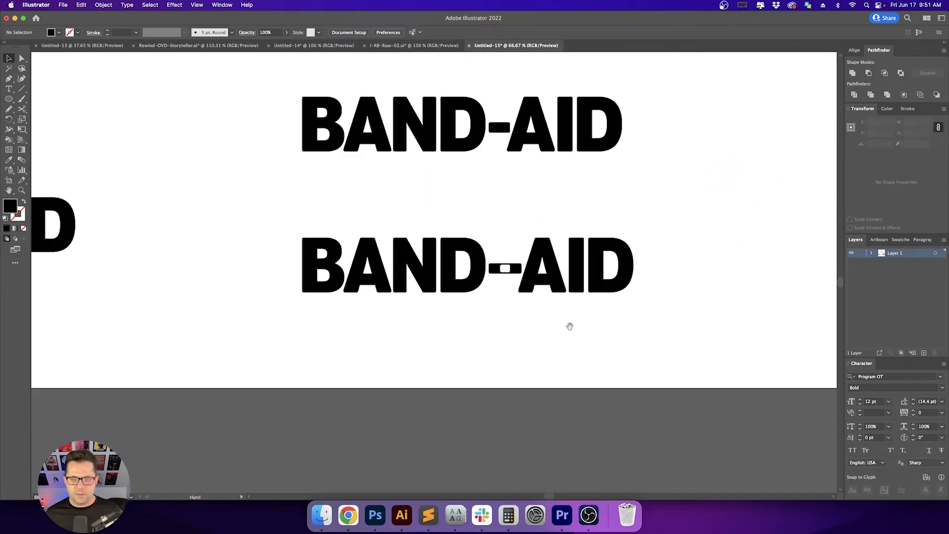
drag(545, 348, 512, 349)
drag(415, 220, 372, 228)
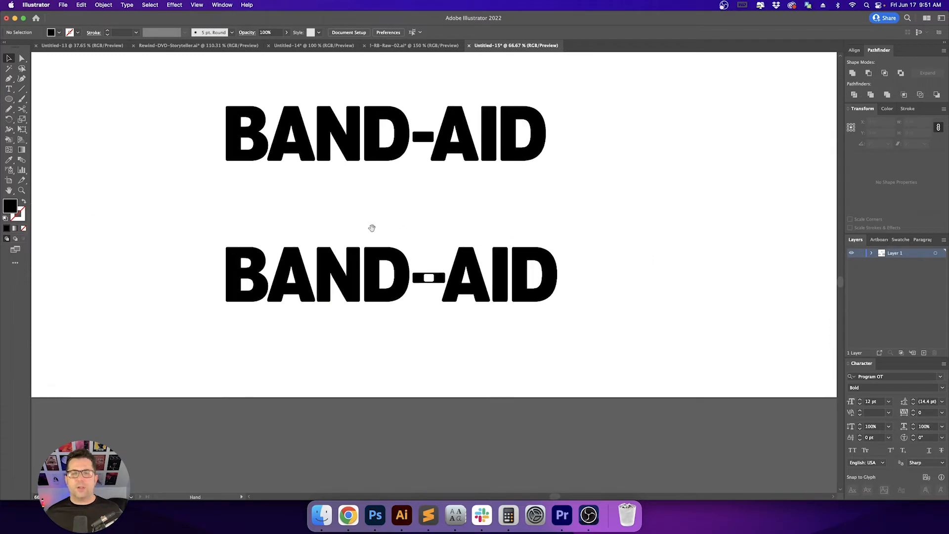
scroll(437, 261, up, 1)
drag(512, 243, 637, 282)
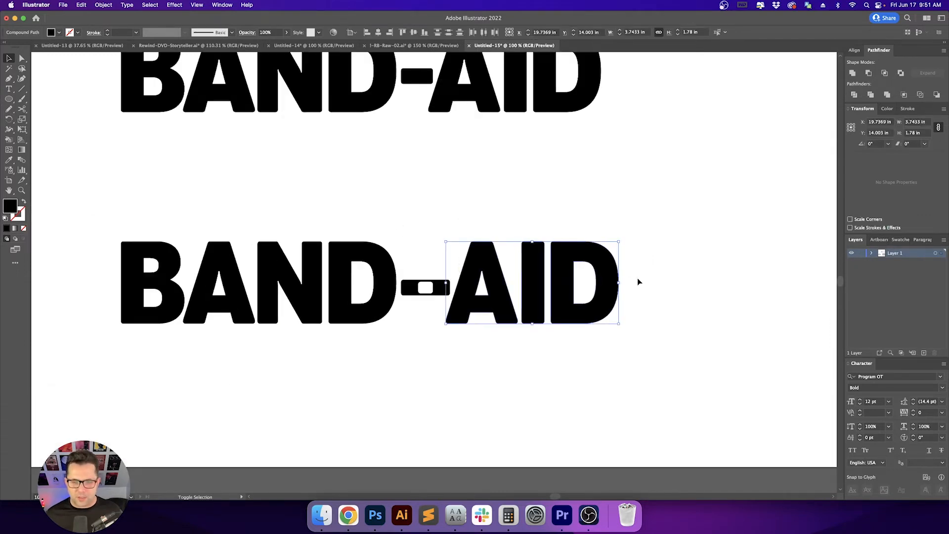
click(577, 199)
scroll(568, 190, down, 1)
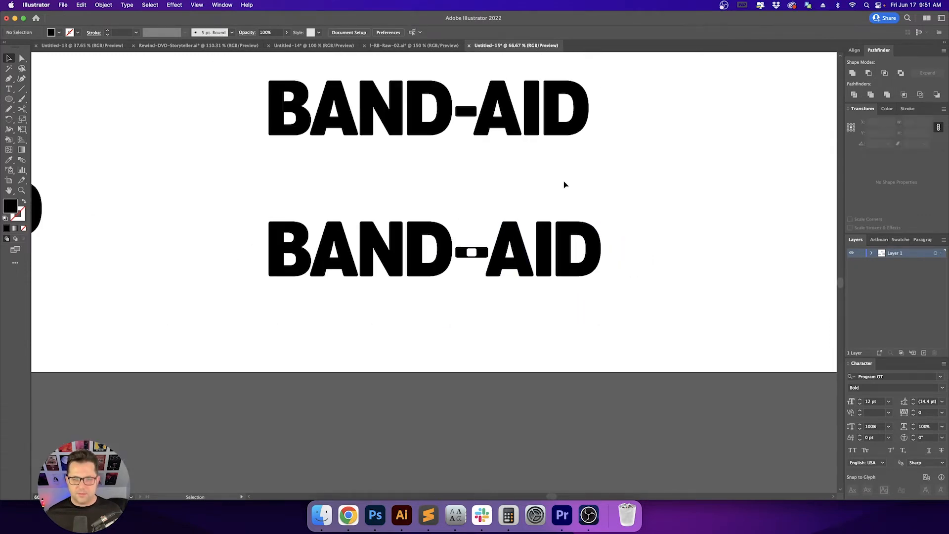
Ungroup the bandage and shorten only its black bar from the end facing the A, to about 0.91 in wide
drag(563, 185, 539, 234)
drag(615, 275, 621, 213)
drag(477, 212, 450, 210)
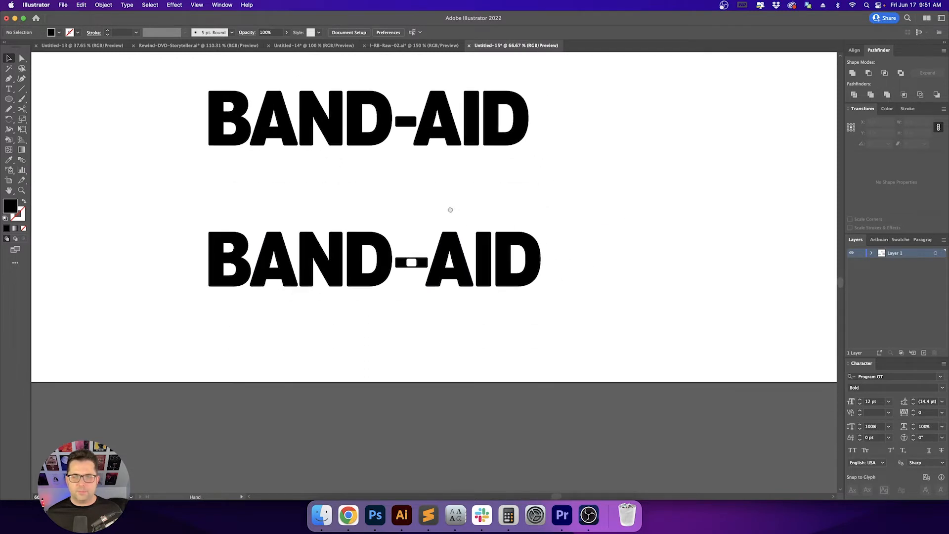
scroll(422, 252, up, 4)
drag(422, 252, 455, 188)
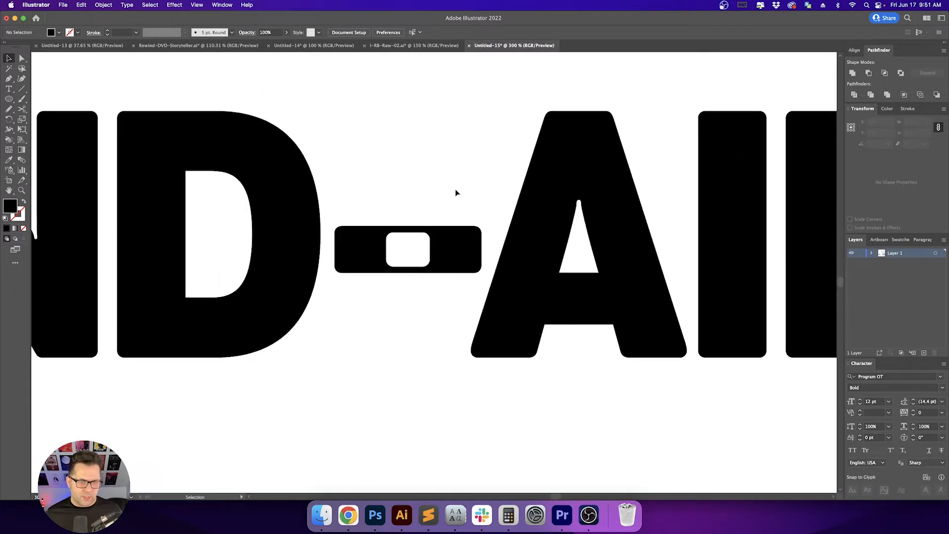
click(455, 237)
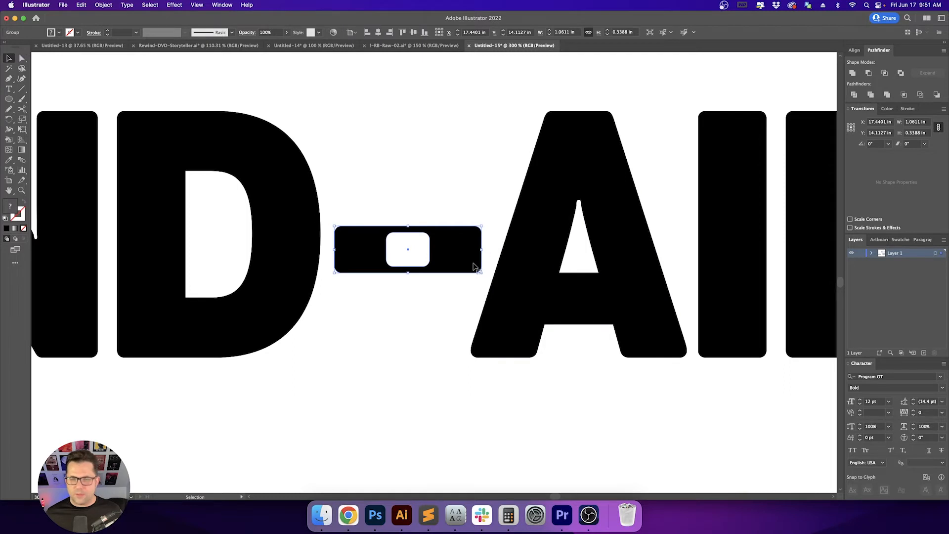
drag(480, 249, 460, 251)
key(super+z)
key(shift+super+g)
click(469, 237)
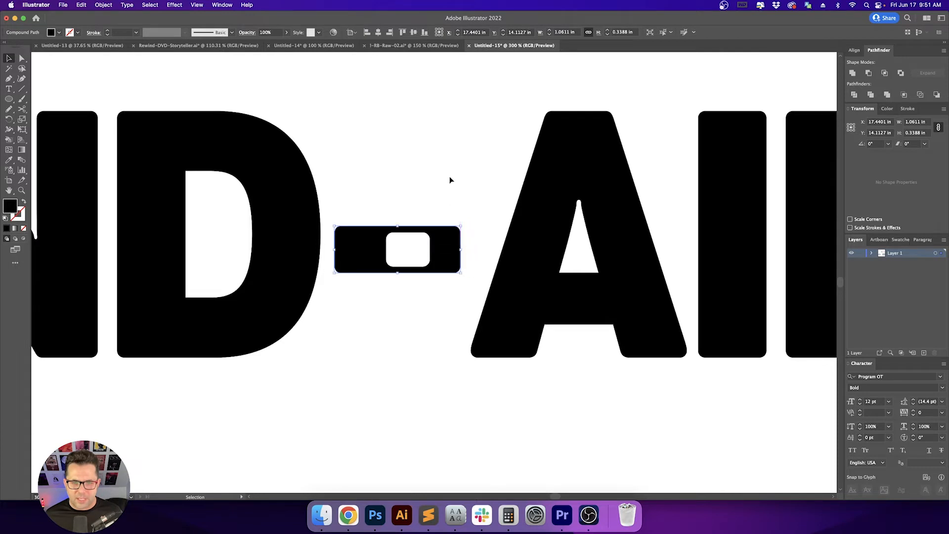
Align the white pad and the shortened black bar by their horizontal centres and deselect them
drag(438, 201, 401, 275)
click(438, 239)
click(378, 32)
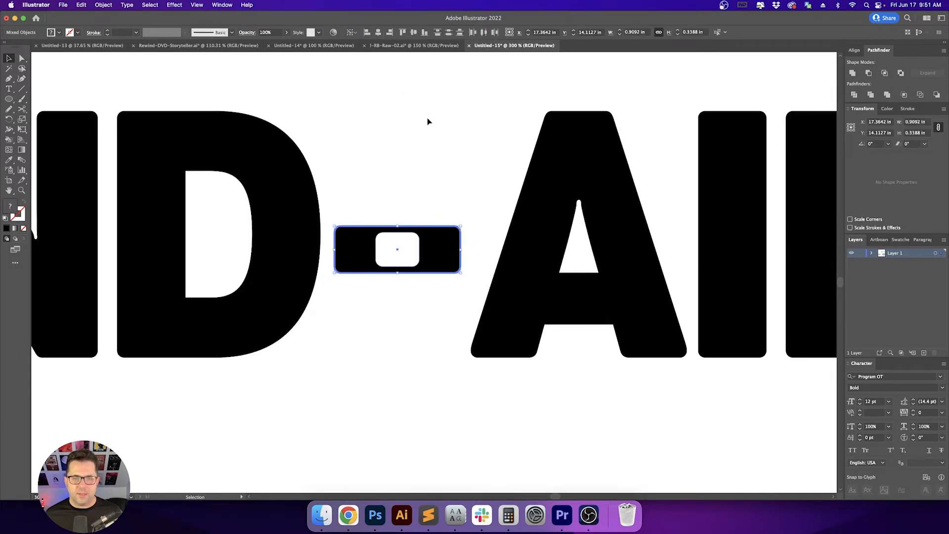
click(429, 122)
Move the lower copy's AID letters left to close the gap beside the shortened bandage and deselect them
scroll(441, 156, down, 1)
drag(478, 160, 418, 182)
drag(601, 208, 609, 221)
scroll(451, 154, down, 1)
click(394, 141)
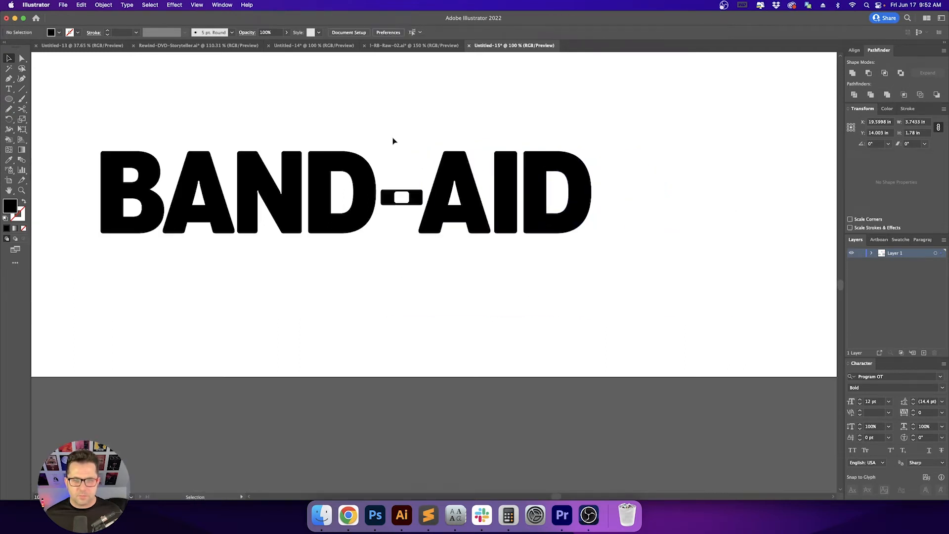
Move the hyphen and bandage versions of the BAND-AID lettering up together, closer to the reference images, and deselect them
scroll(444, 173, down, 1)
scroll(424, 196, up, 3)
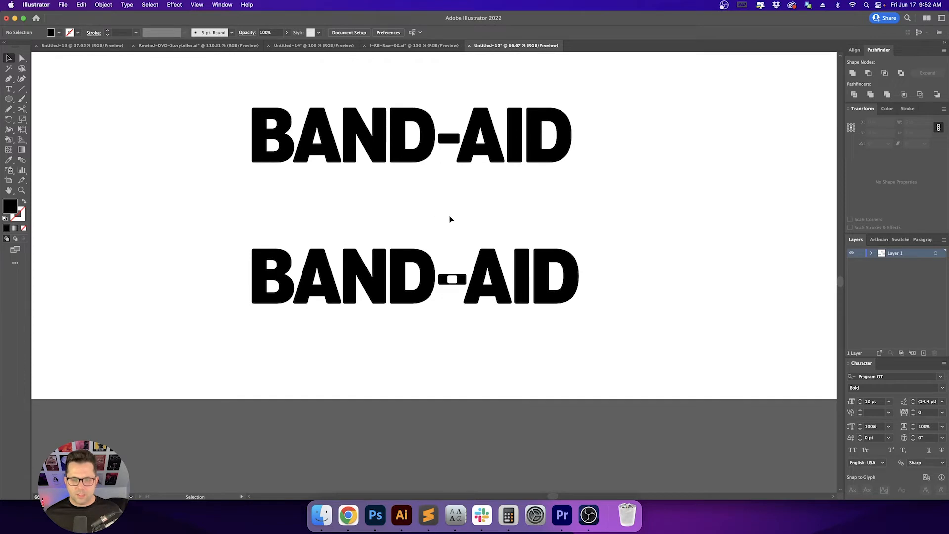
drag(450, 216, 413, 199)
scroll(425, 210, down, 1)
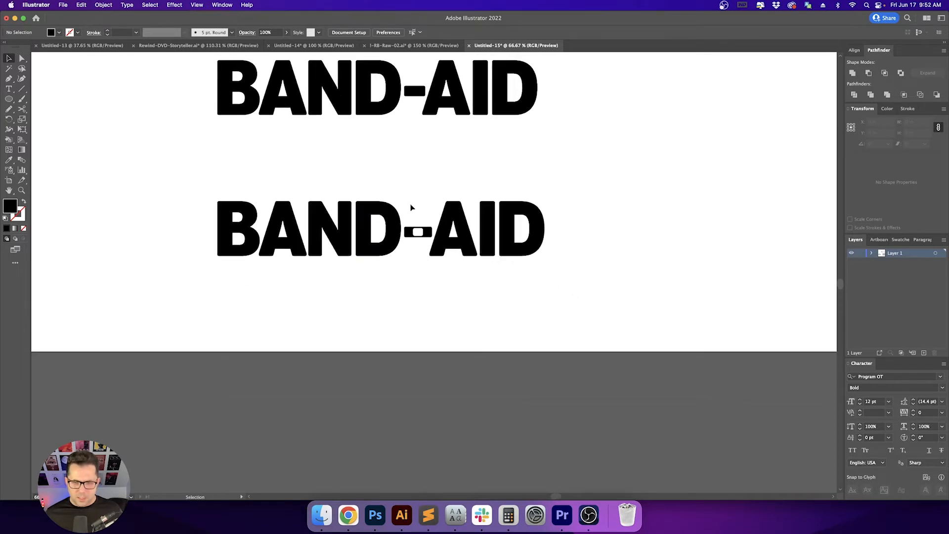
scroll(257, 168, down, 1)
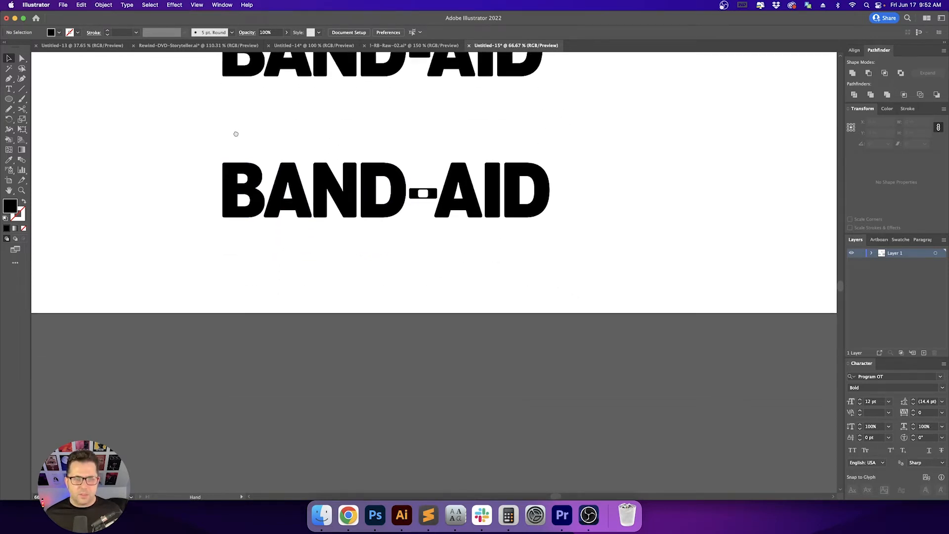
drag(206, 144, 516, 236)
scroll(568, 237, up, 2)
scroll(531, 287, down, 3)
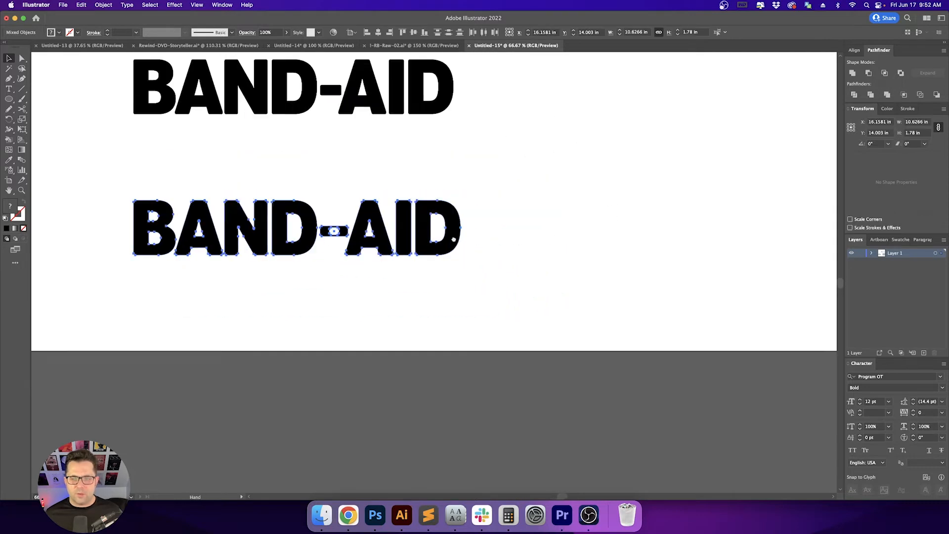
scroll(487, 206, up, 5)
drag(221, 203, 676, 282)
drag(556, 265, 543, 183)
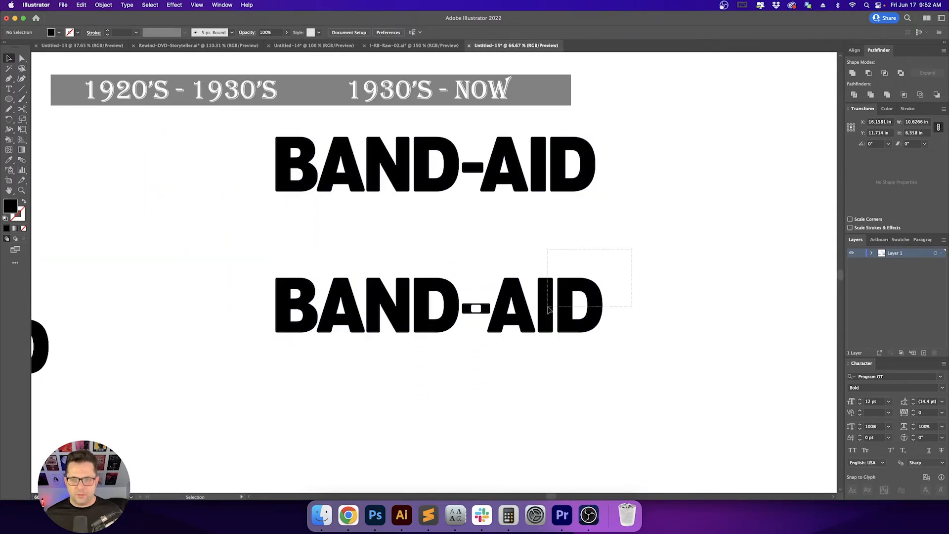
click(580, 385)
drag(579, 386, 559, 364)
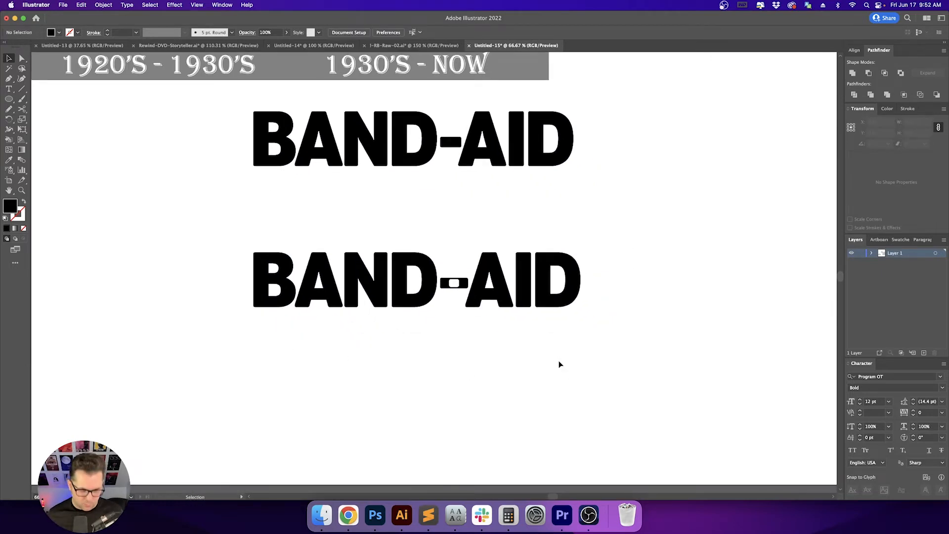
Duplicate the bandage version of the logo straight down as a third version and deselect it
drag(621, 380, 571, 341)
drag(170, 189, 523, 367)
click(438, 383)
In the lowest copy, pull the bandage down below the lettering and move AID left to close up against BAND
scroll(441, 384, up, 5)
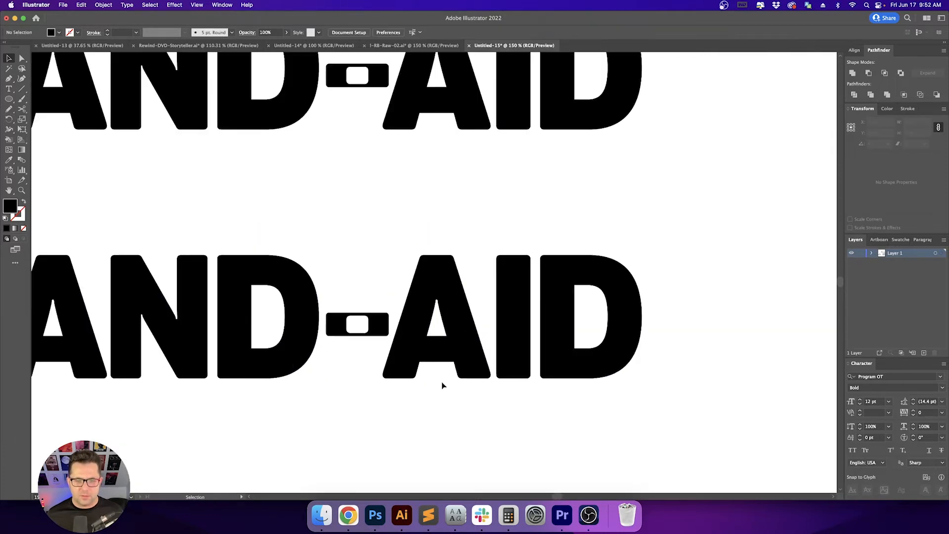
drag(484, 255, 485, 257)
drag(497, 215, 498, 339)
click(489, 167)
drag(494, 159, 594, 225)
click(523, 74)
drag(527, 100, 595, 117)
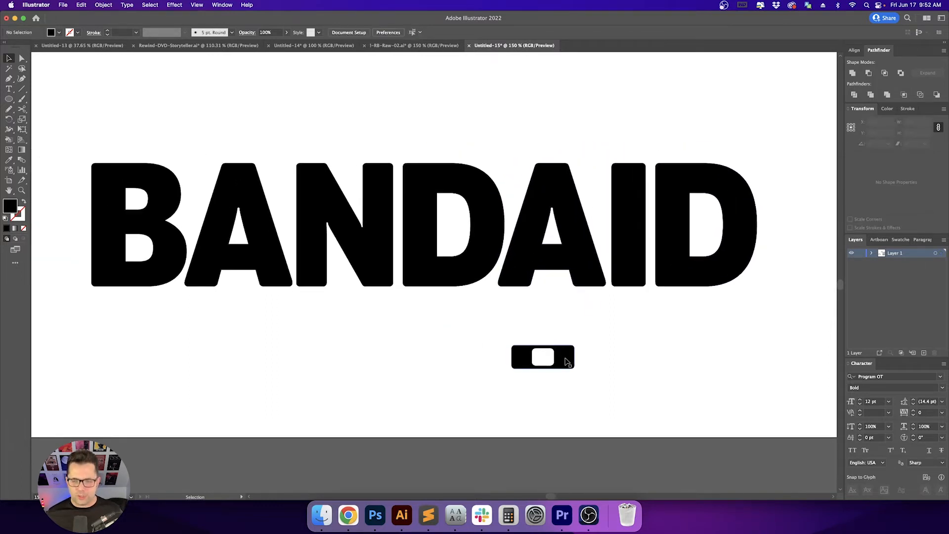
Group the loose bandage's bar and pad and place it across the junction between the D and the A at mid-height
click(546, 357)
click(561, 355)
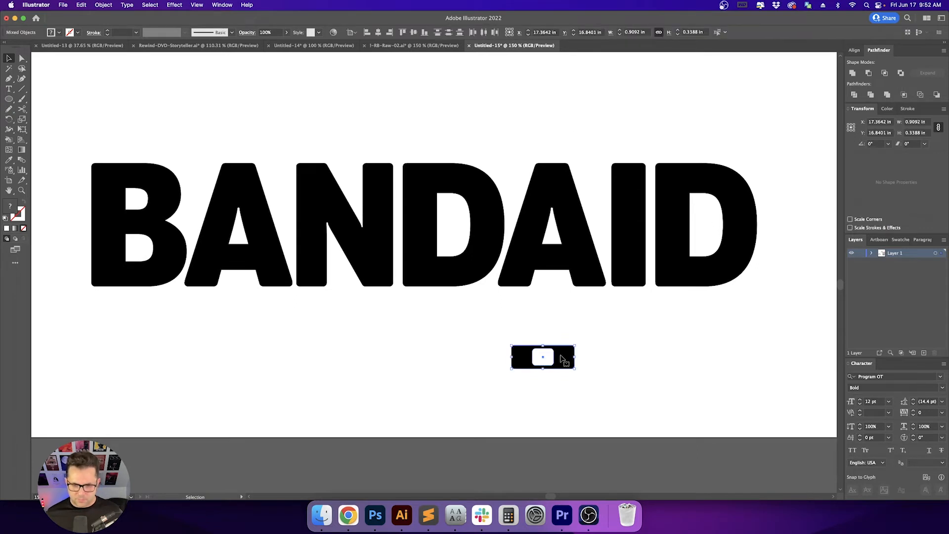
drag(562, 356, 525, 228)
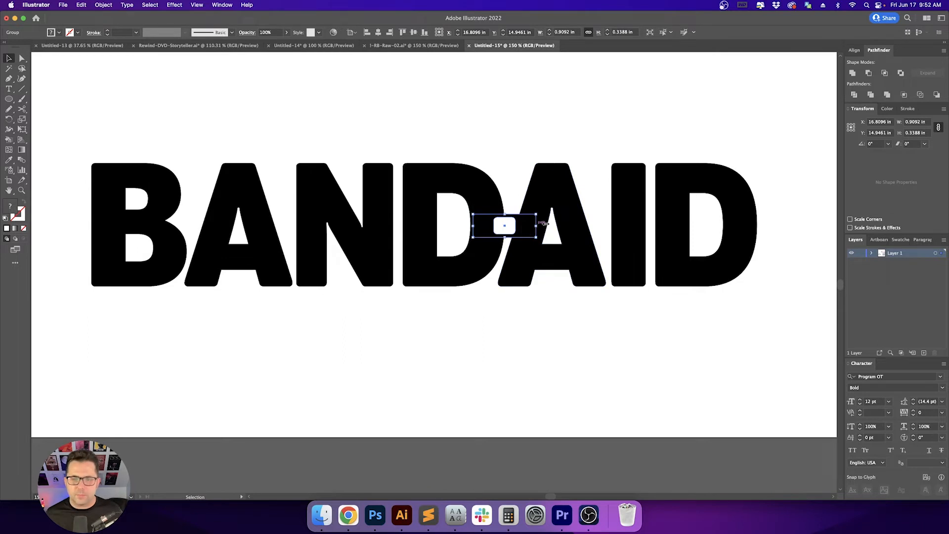
click(533, 154)
scroll(532, 154, up, 1)
click(481, 241)
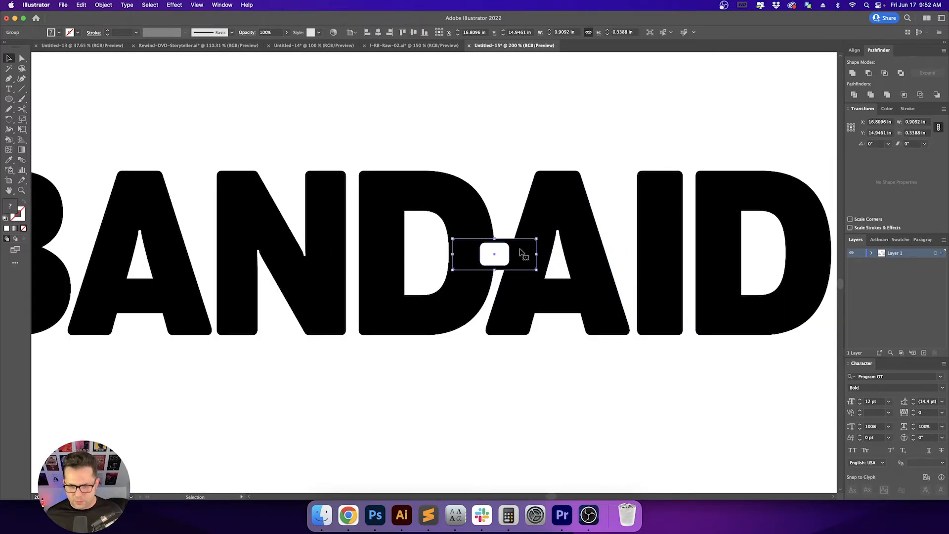
scroll(478, 198, right, 3)
scroll(479, 198, down, 2)
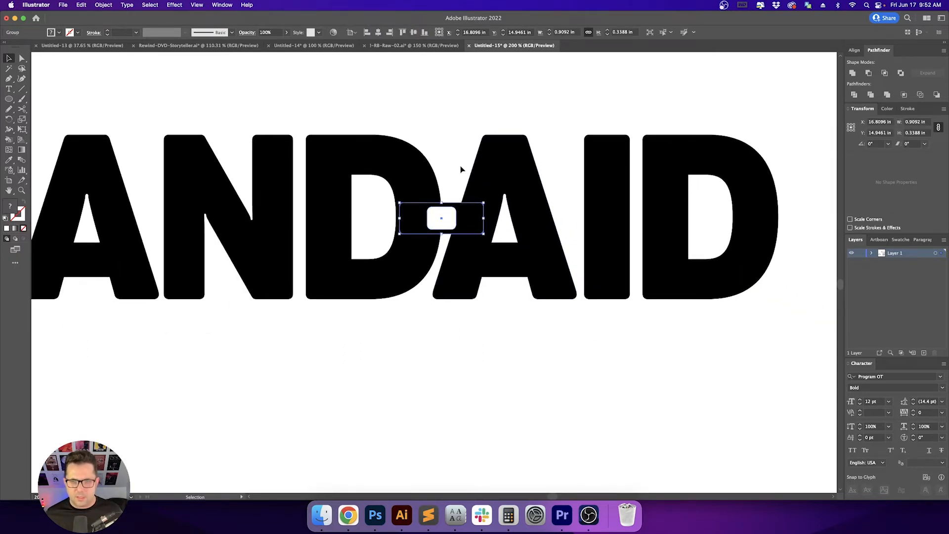
Colour all letters of the joined BANDAID copy with the red sampled from the modern reference logo
scroll(444, 163, down, 1)
scroll(434, 158, up, 2)
scroll(434, 158, left, 2)
drag(338, 204, 742, 218)
scroll(756, 218, down, 2)
scroll(754, 231, up, 2)
scroll(746, 220, up, 5)
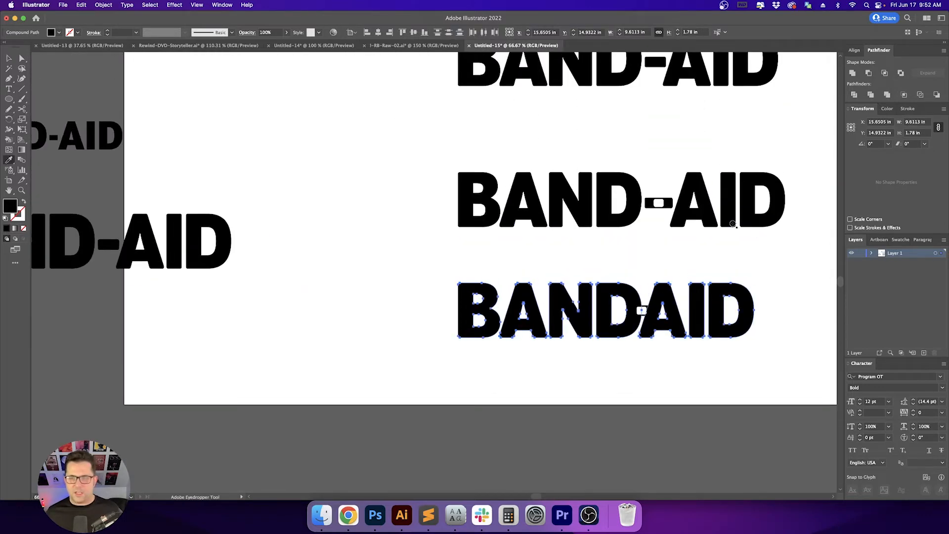
key(i)
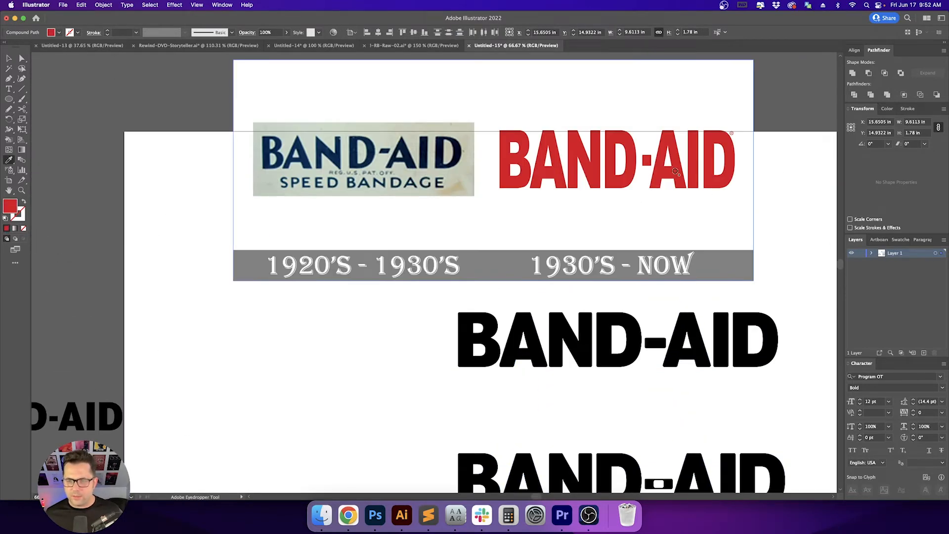
scroll(675, 172, down, 5)
key(v)
click(721, 299)
drag(729, 308, 529, 210)
scroll(493, 265, up, 2)
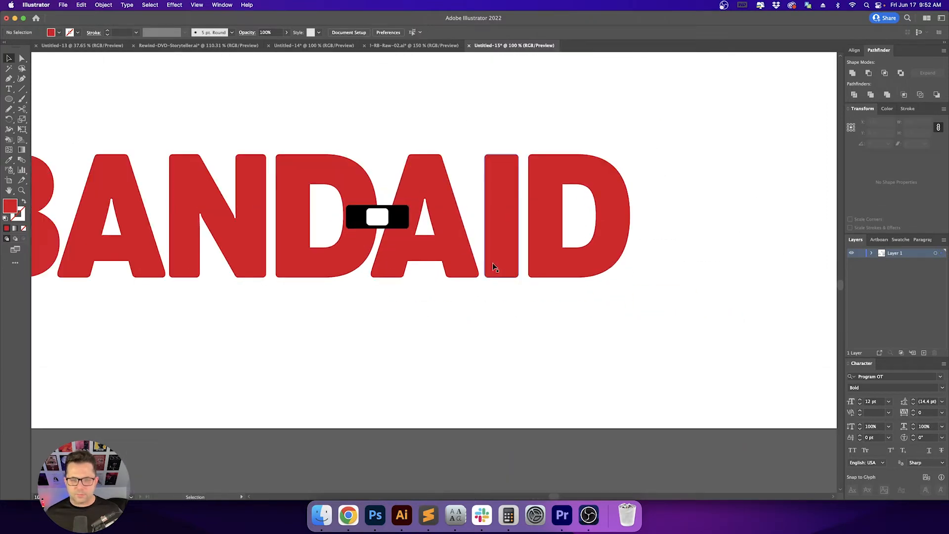
Fill the black bar of the bandage over the red letters with white
scroll(492, 267, up, 2)
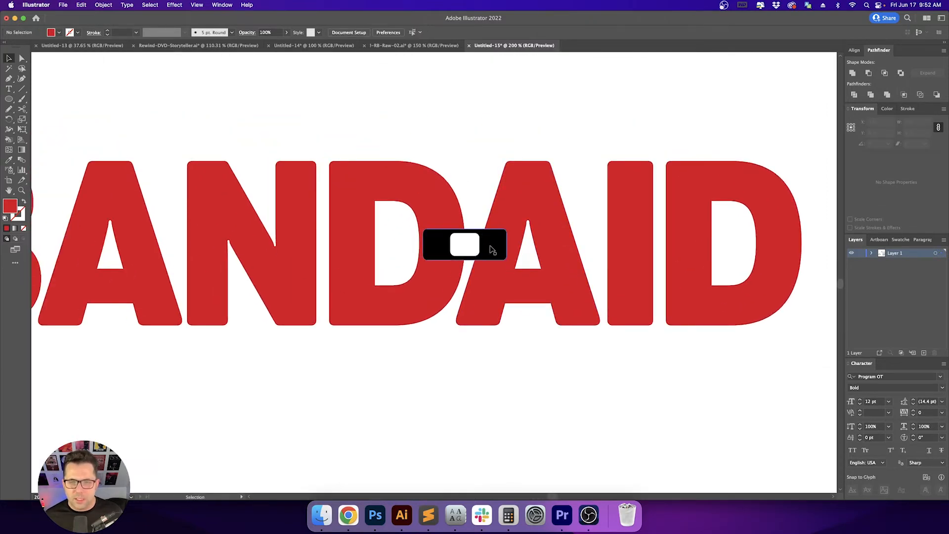
click(492, 249)
drag(479, 193, 454, 203)
key(super+shift+a)
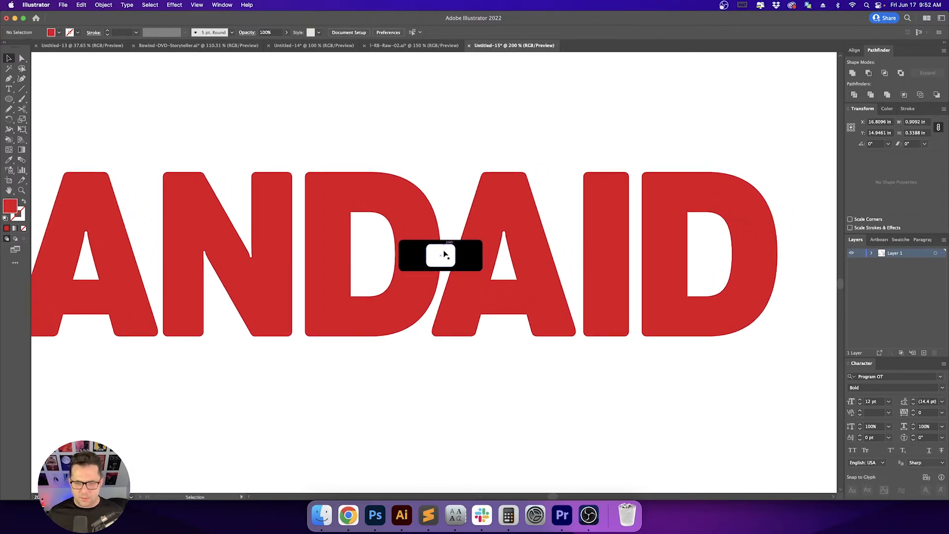
click(445, 254)
click(459, 208)
scroll(454, 236, up, 2)
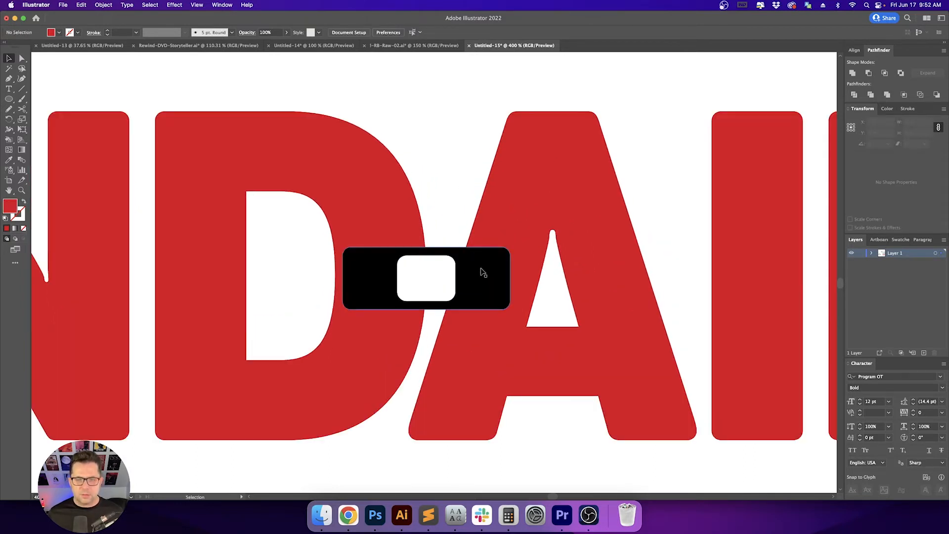
click(483, 269)
key(i)
click(439, 183)
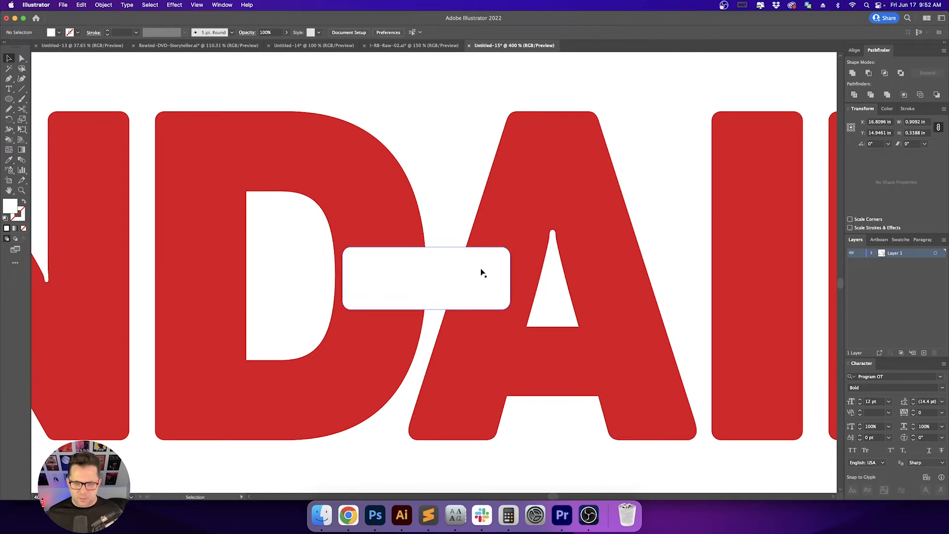
key(a)
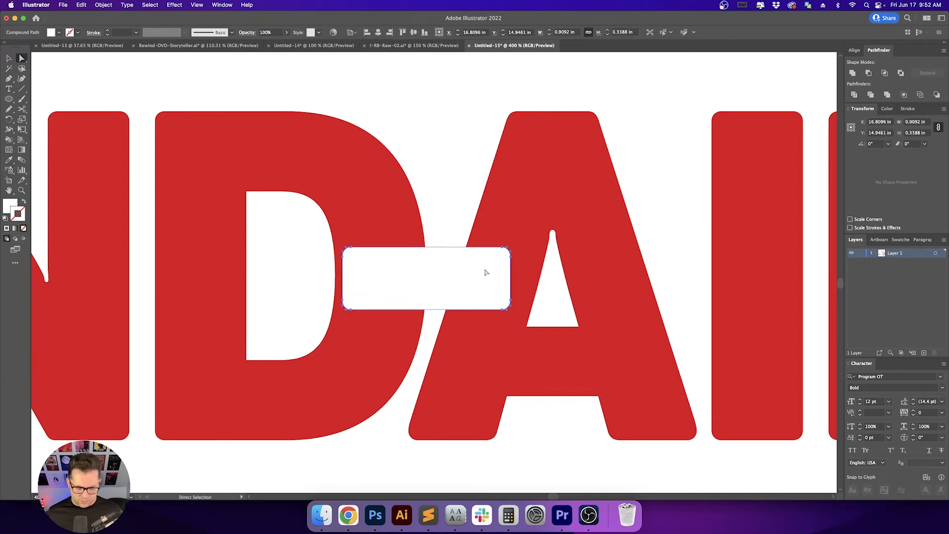
Give the white bandage bar a 1 pt outline in the letters' red and deselect it
key(i)
key(x)
shift+click(530, 195)
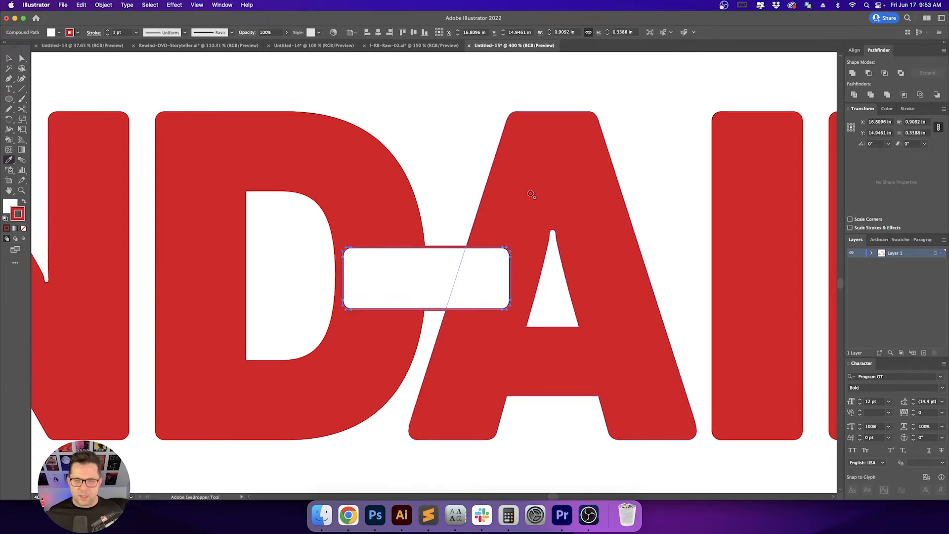
key(v)
click(428, 193)
Ungroup the bandage and fill its centre pad with the red sampled from the neighbouring A
click(424, 293)
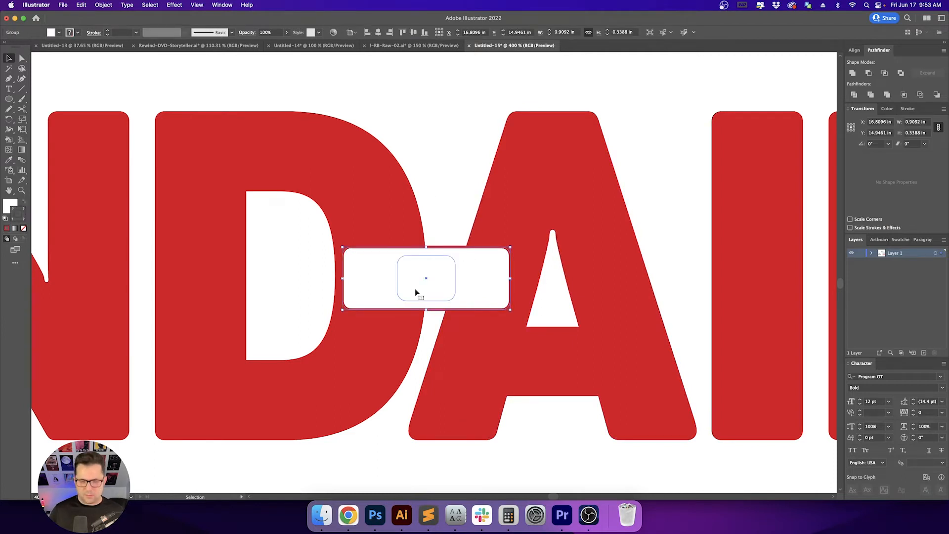
click(433, 161)
click(424, 281)
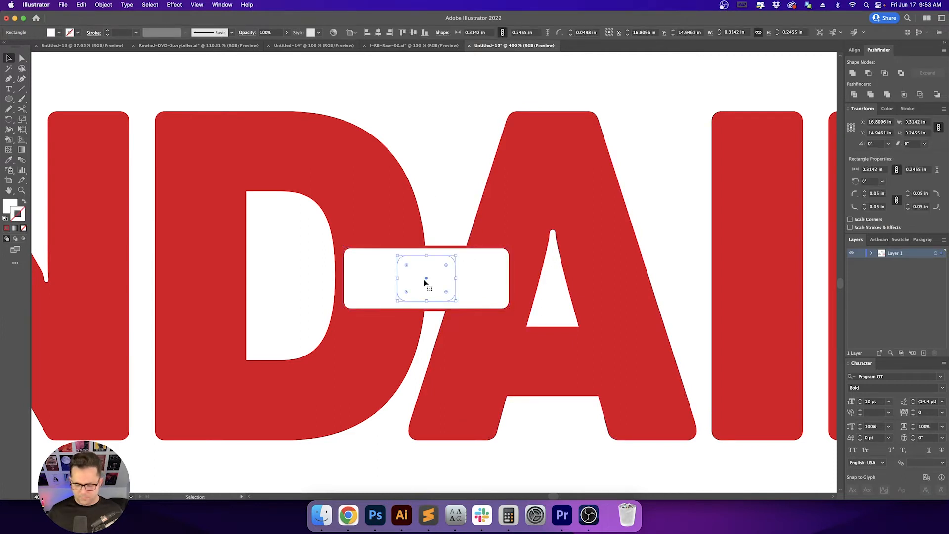
key(i)
click(511, 203)
key(v)
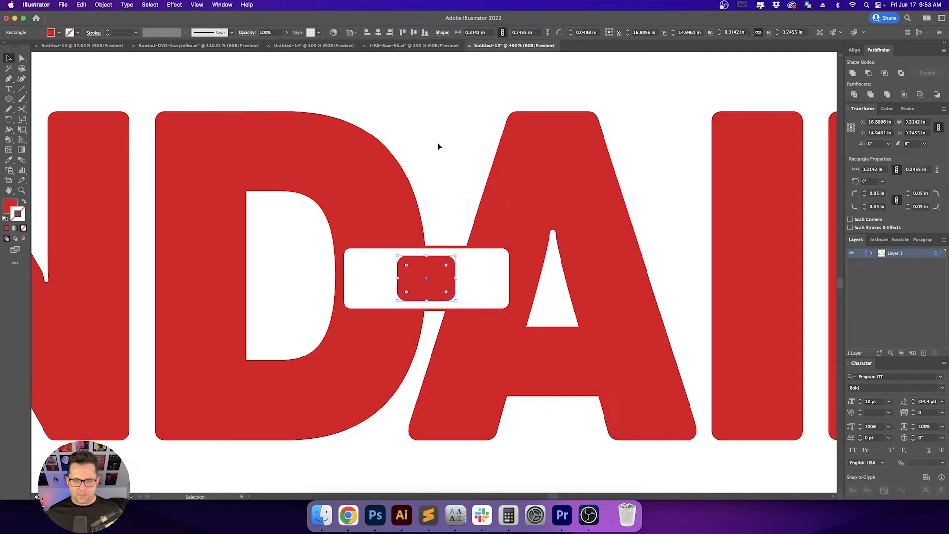
click(449, 170)
scroll(458, 185, down, 2)
scroll(458, 188, down, 3)
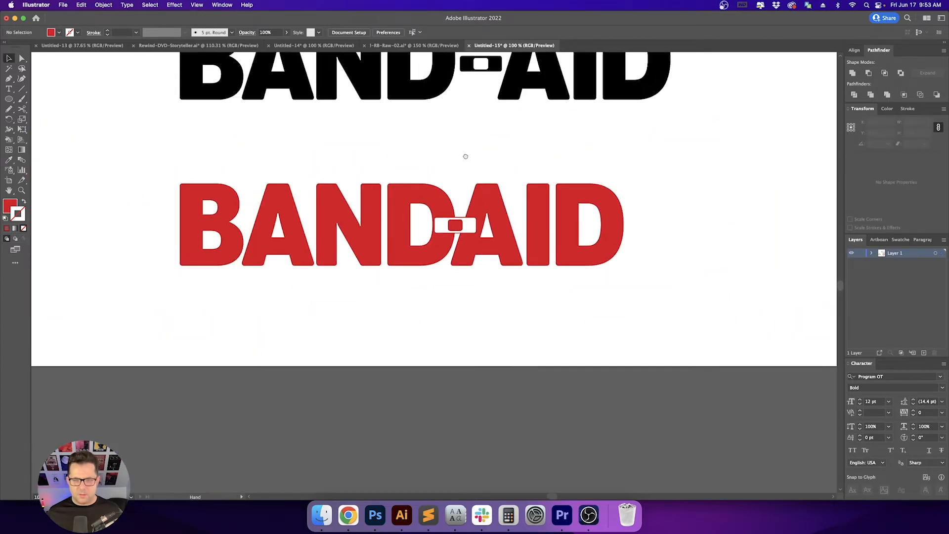
scroll(461, 213, up, 2)
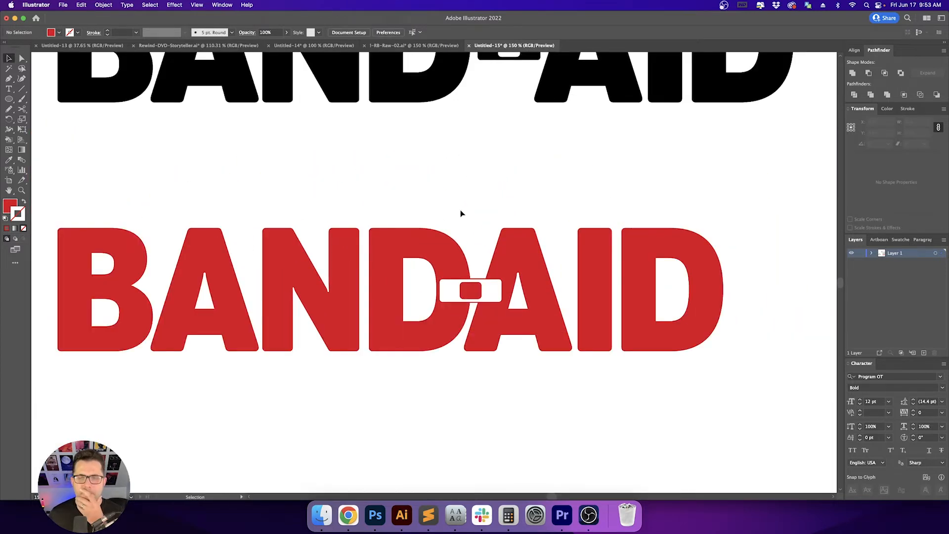
Remove the red outline from the white bandage bar and deselect it
key(a)
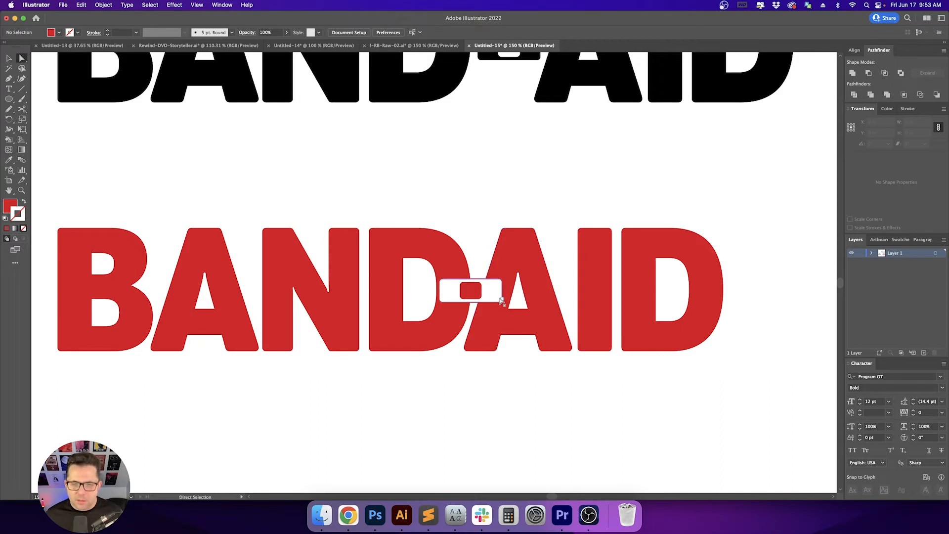
click(501, 300)
click(519, 153)
key(v)
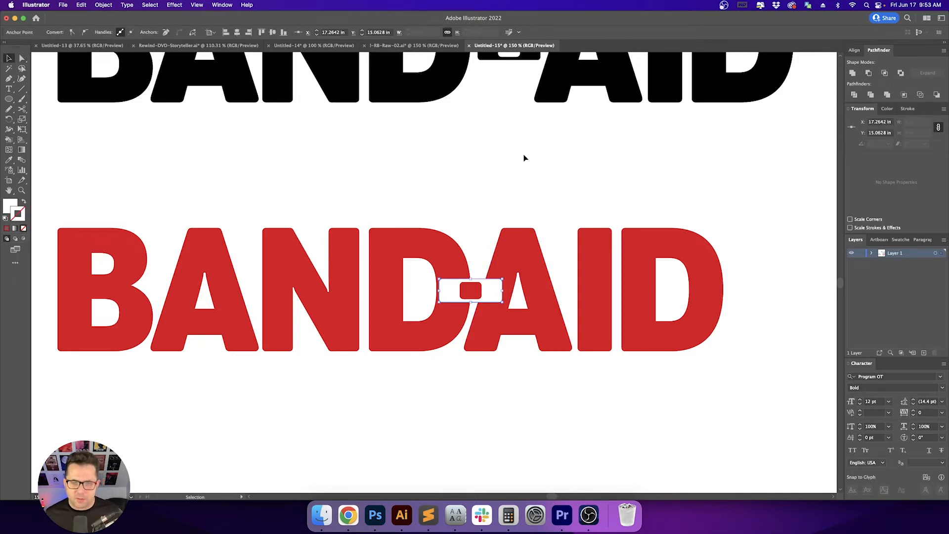
key(space)
drag(551, 175, 542, 161)
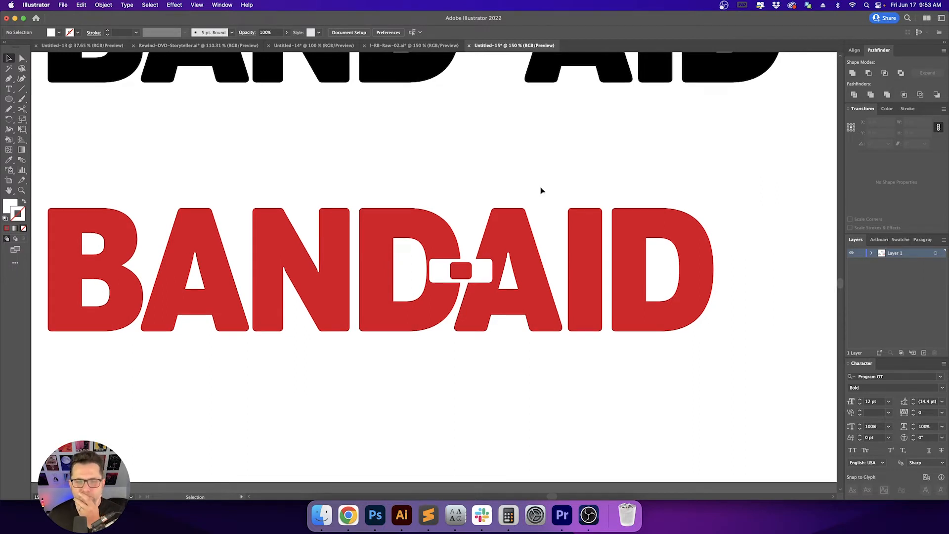
Test the whole red BANDAID logo at a very small size and undo the scaling
scroll(540, 190, up, 3)
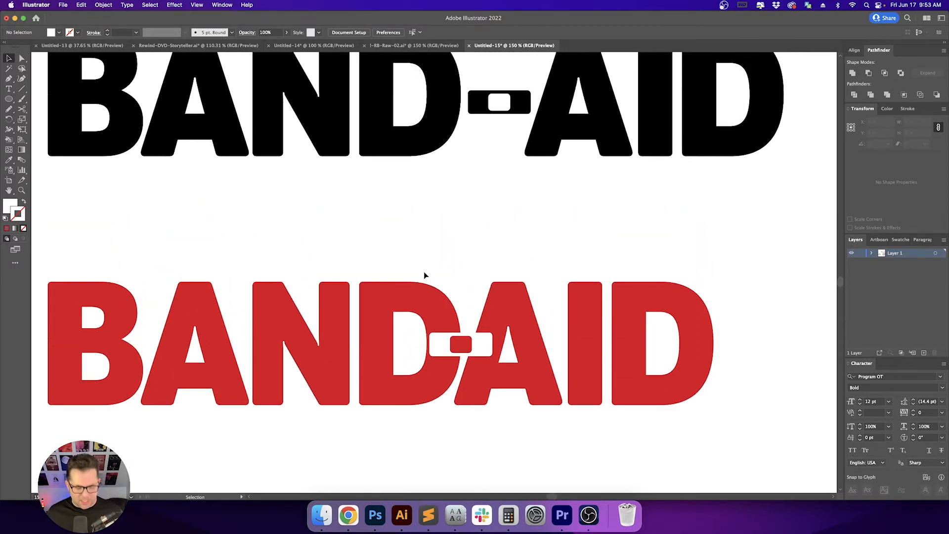
key(space)
drag(424, 275, 505, 242)
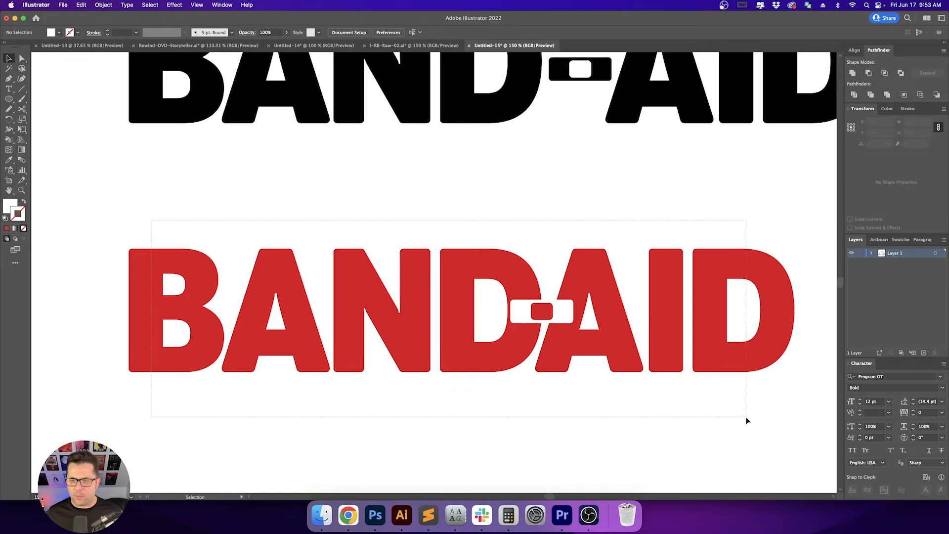
drag(746, 421, 747, 420)
drag(794, 250, 206, 373)
click(158, 390)
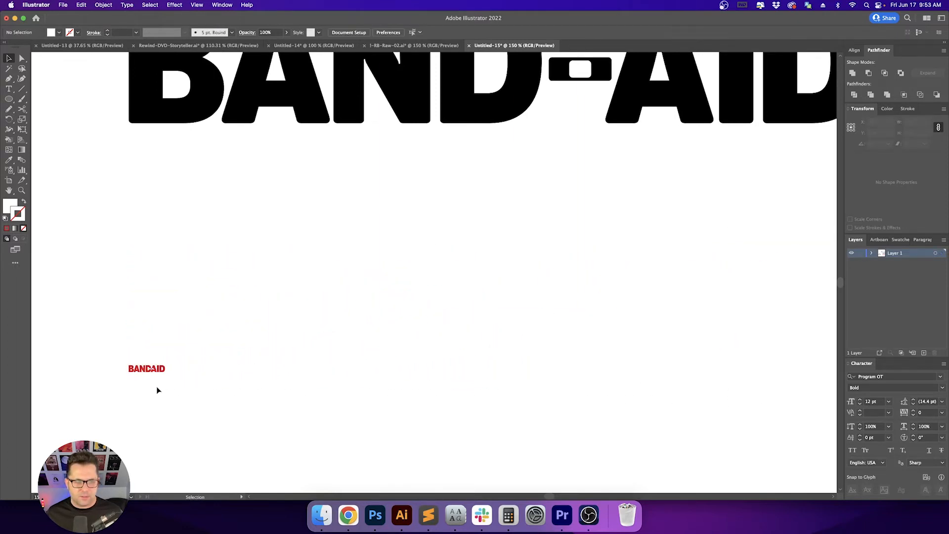
key(super+z)
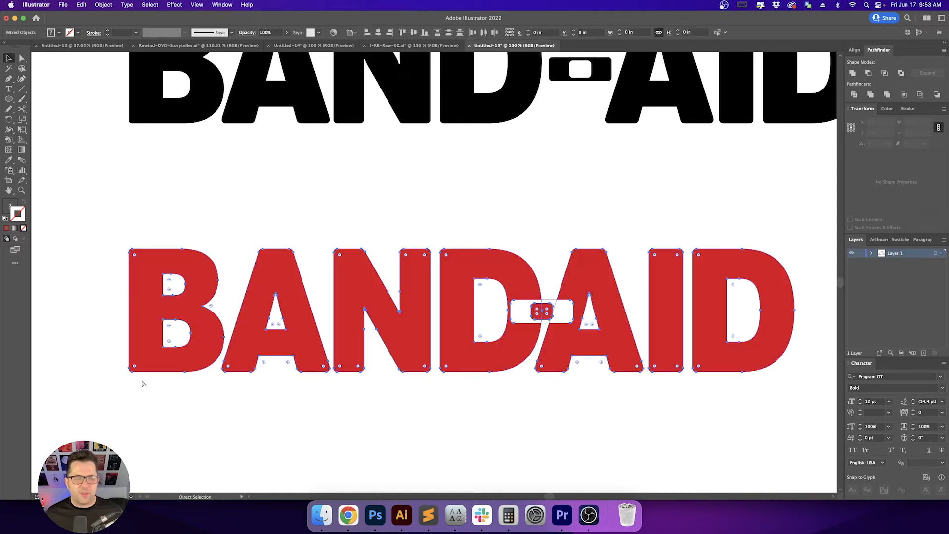
Delete the red BANDAID version with the overlapping bandage, leaving the black bandage version above in place
click(164, 208)
key(super+z)
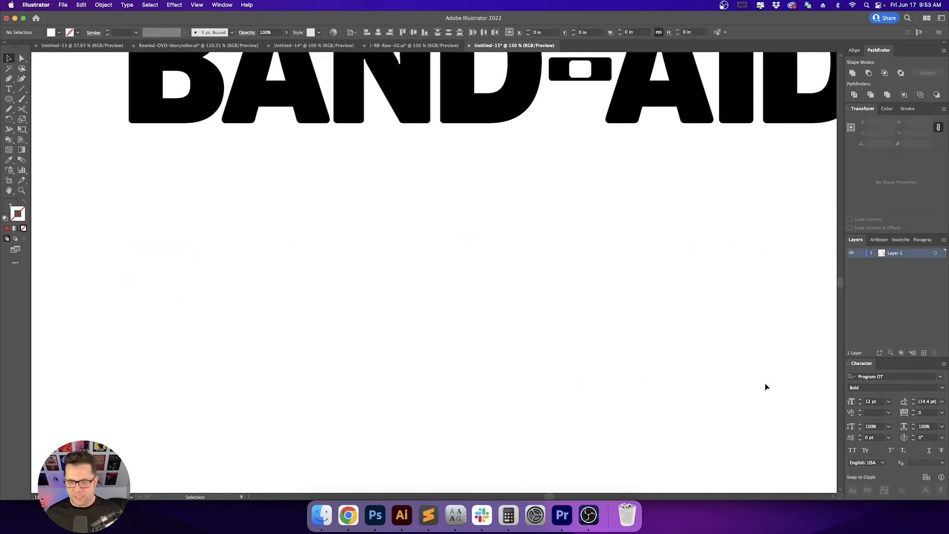
key(super+minus)
key(super+minus)
key(super+minus)
scroll(541, 309, up, 2)
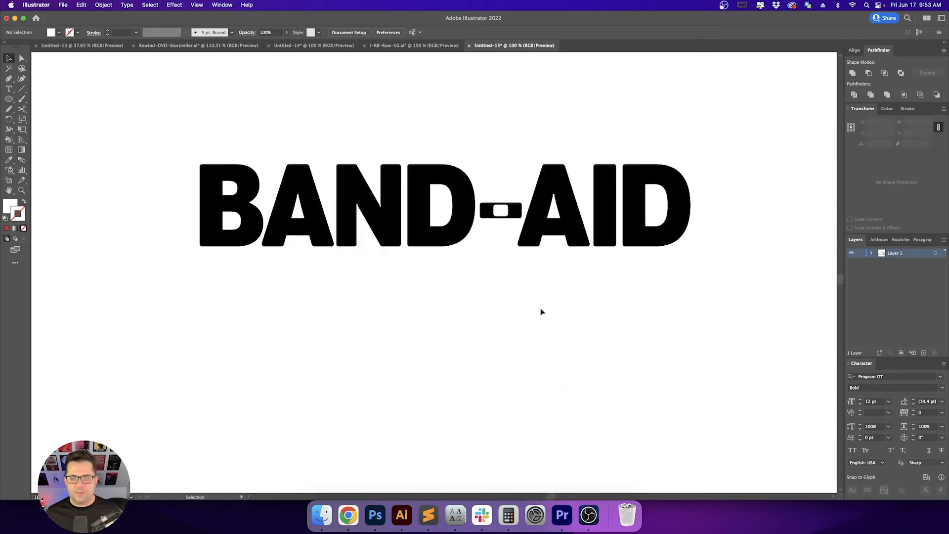
Test the lower logo with the bandage hyphen at a very small size and undo the scaling
drag(560, 270, 549, 323)
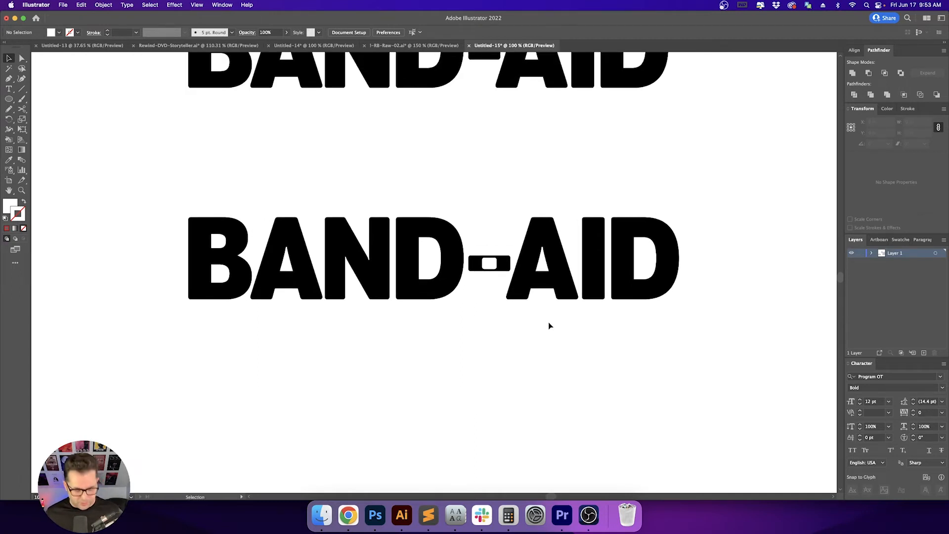
drag(487, 196, 483, 262)
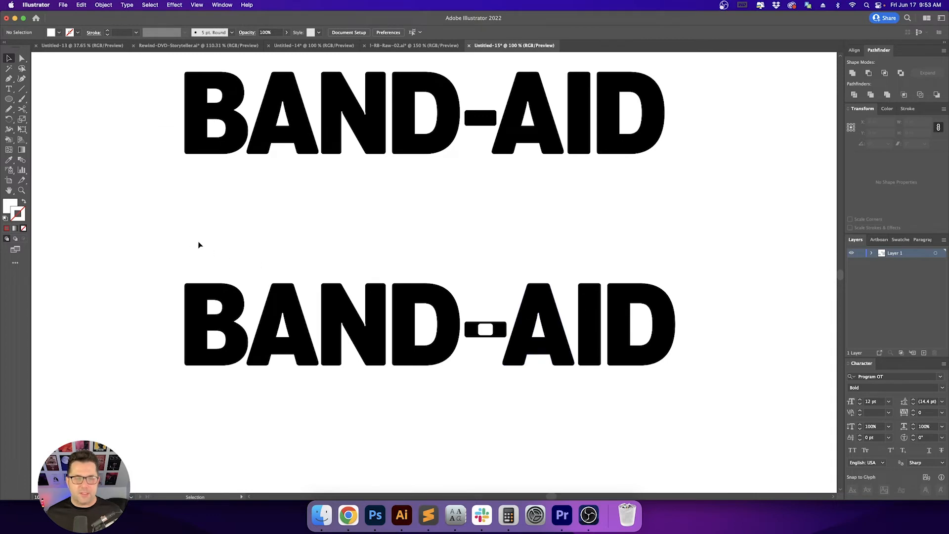
drag(199, 245, 261, 326)
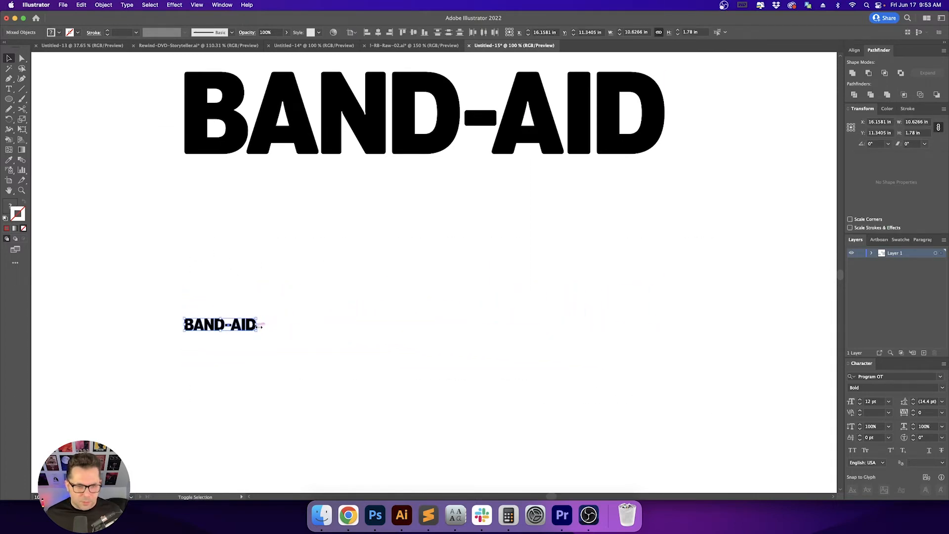
click(275, 328)
key(super+z)
key(super+shift+a)
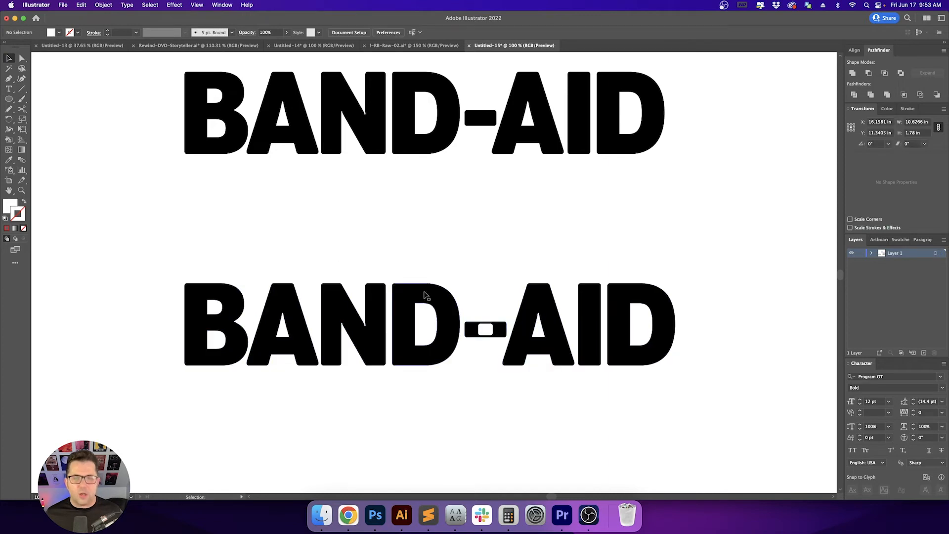
Expand the white centre pad of the bandage into a plain shape and deselect it
click(485, 329)
scroll(484, 329, up, 7)
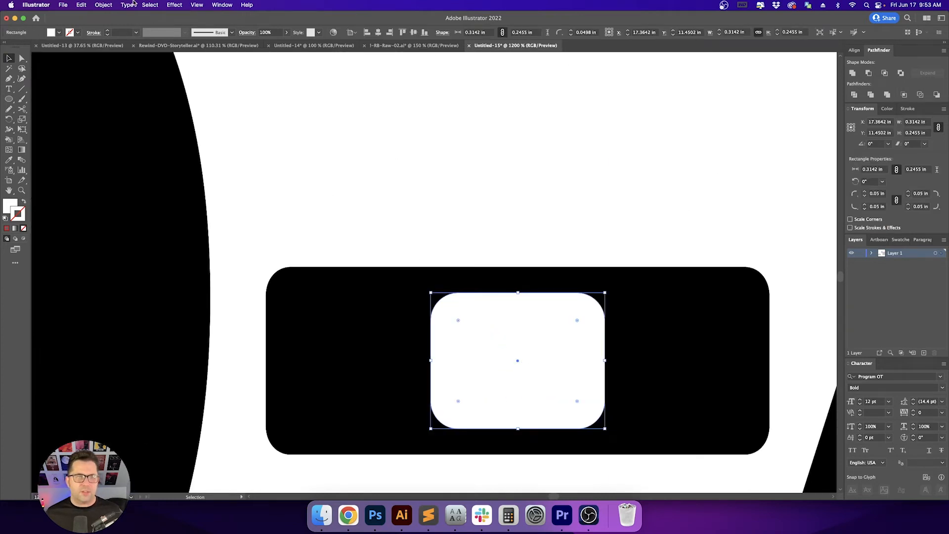
click(104, 4)
click(137, 116)
click(720, 163)
scroll(720, 163, down, 6)
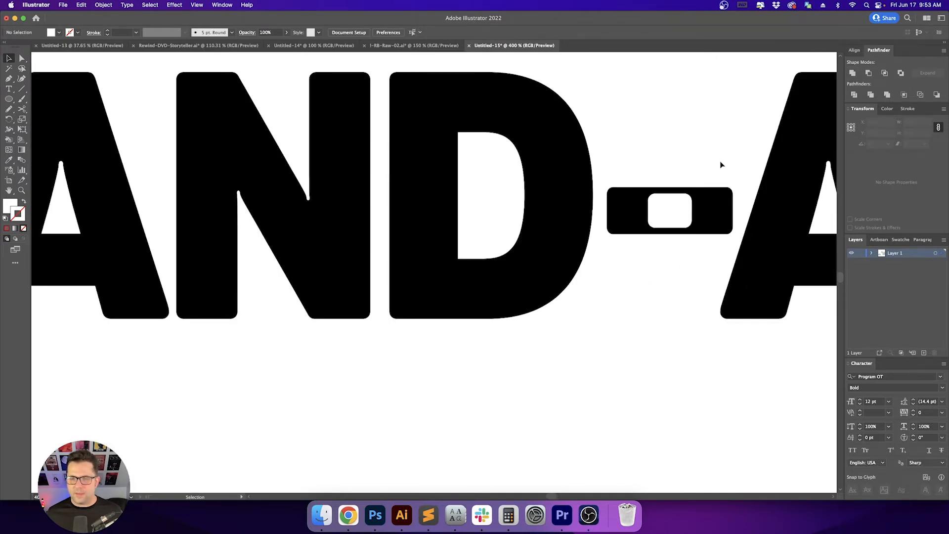
Scale the whole bandage version of the logo down to about 1.67 in wide and inspect its small-size legibility
drag(719, 163, 461, 189)
scroll(459, 135, down, 2)
scroll(222, 148, up, 2)
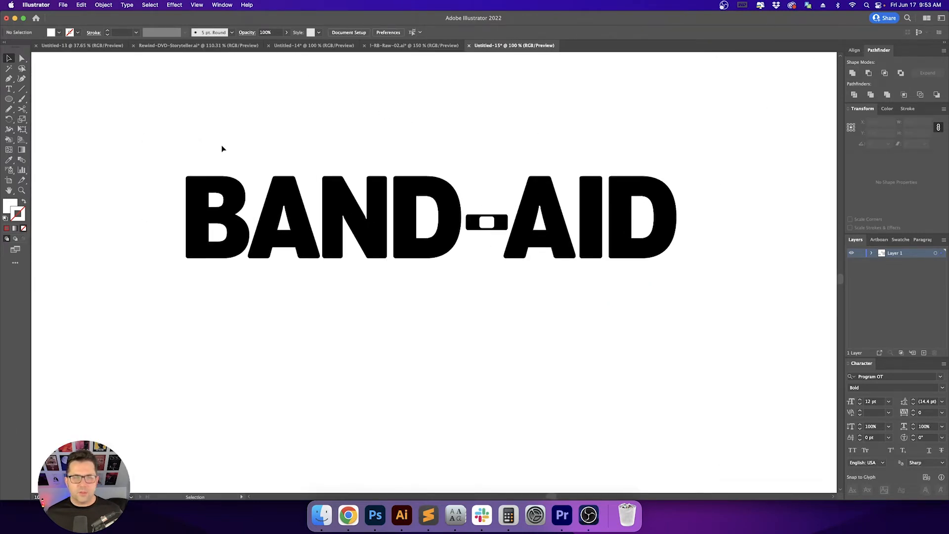
key(super+a)
drag(676, 176, 317, 267)
click(312, 271)
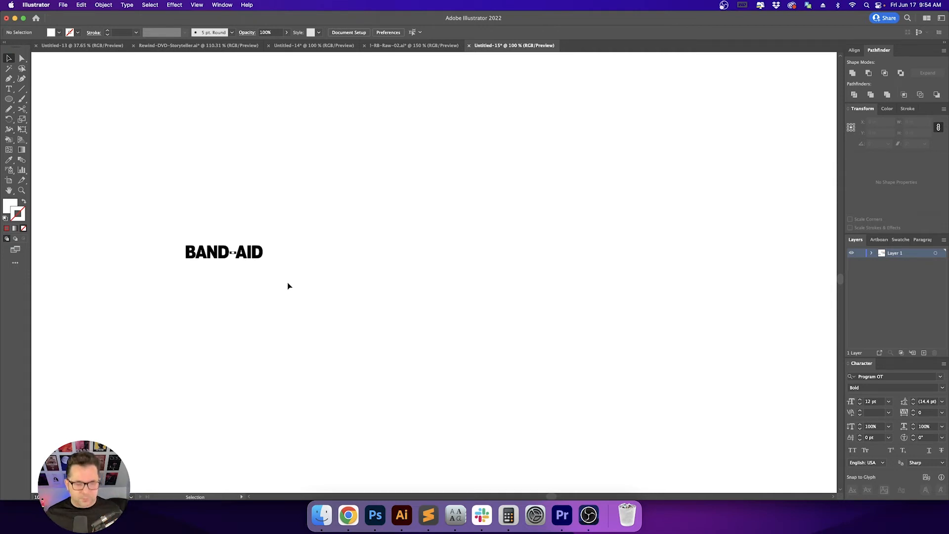
scroll(288, 284, up, 2)
scroll(288, 284, left, 1)
scroll(220, 275, up, 1)
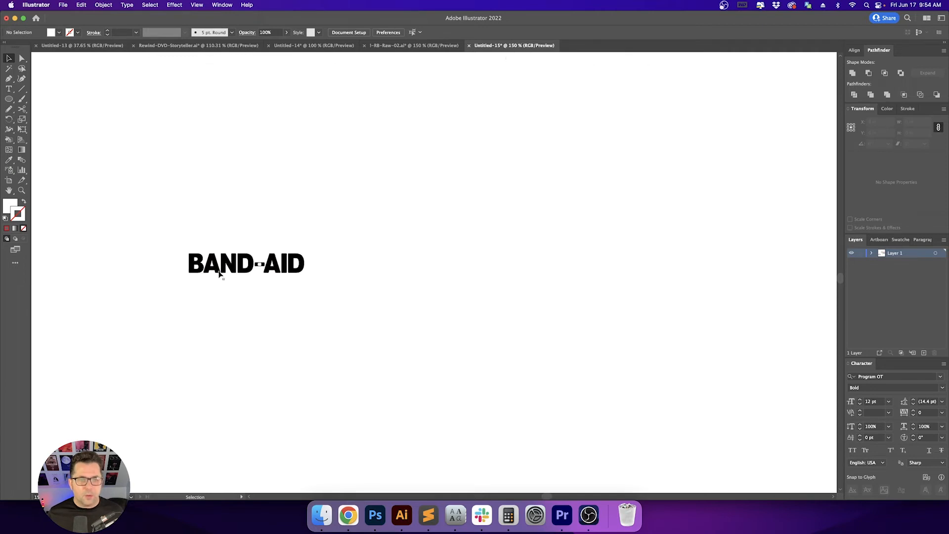
scroll(218, 272, down, 2)
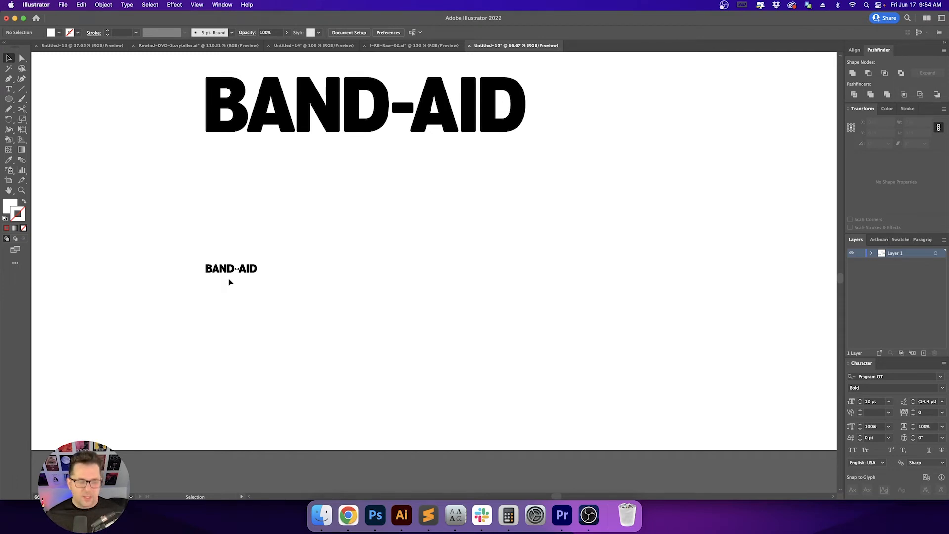
Enlarge the small bandage version of the logo until its letters are about 2.13 in tall
drag(305, 311, 305, 311)
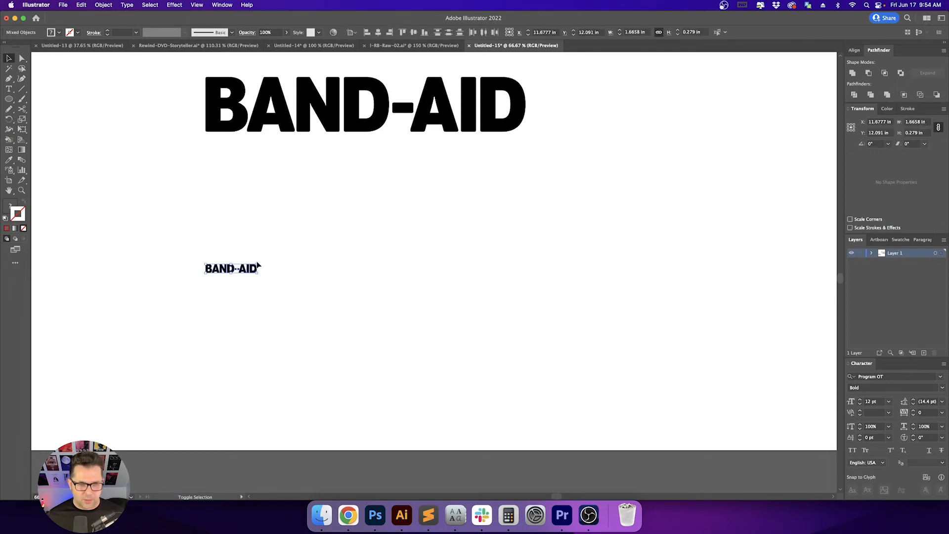
drag(260, 263, 328, 228)
click(364, 241)
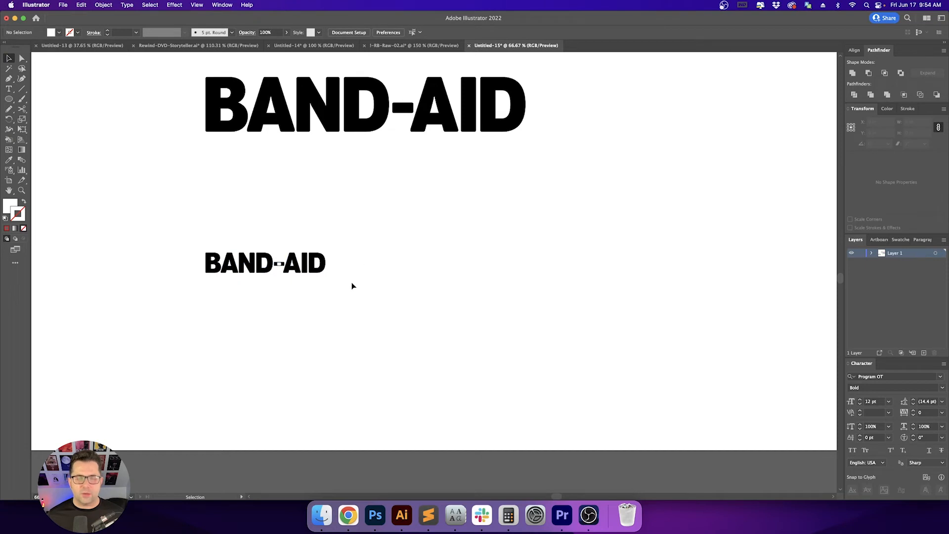
drag(359, 300, 359, 300)
drag(325, 273, 598, 336)
click(630, 348)
Draw a white circle about 0.07 in wide beside the bandage's pad and place copies of it as ventilation holes
scroll(468, 281, up, 10)
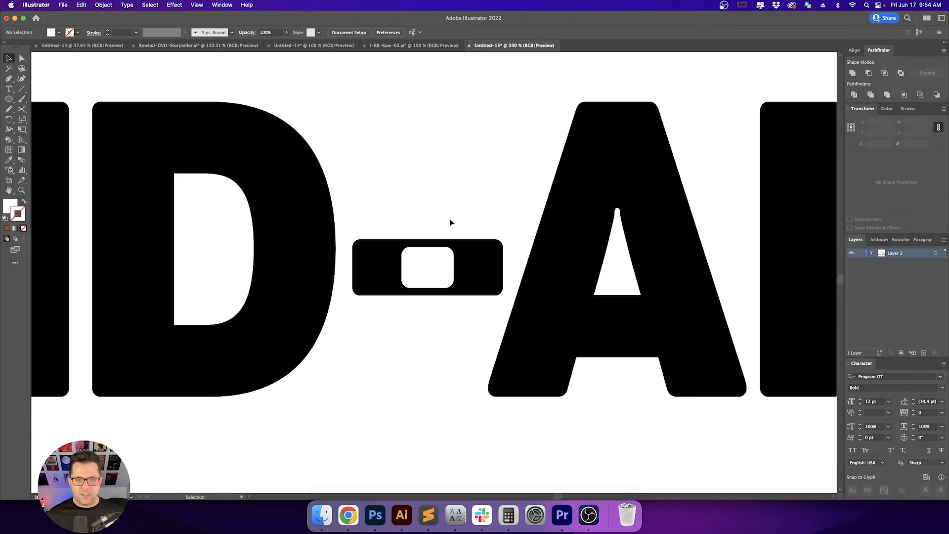
key(l)
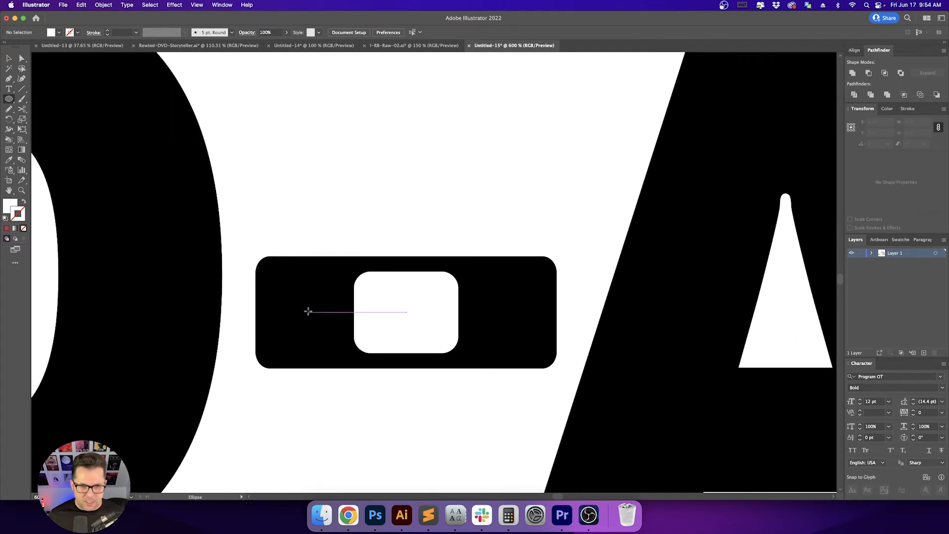
mouse_move(308, 311)
mouse_down()
mouse_move(320, 322)
mouse_move(287, 281)
mouse_move(322, 288)
mouse_up()
key(v)
drag(324, 292, 302, 321)
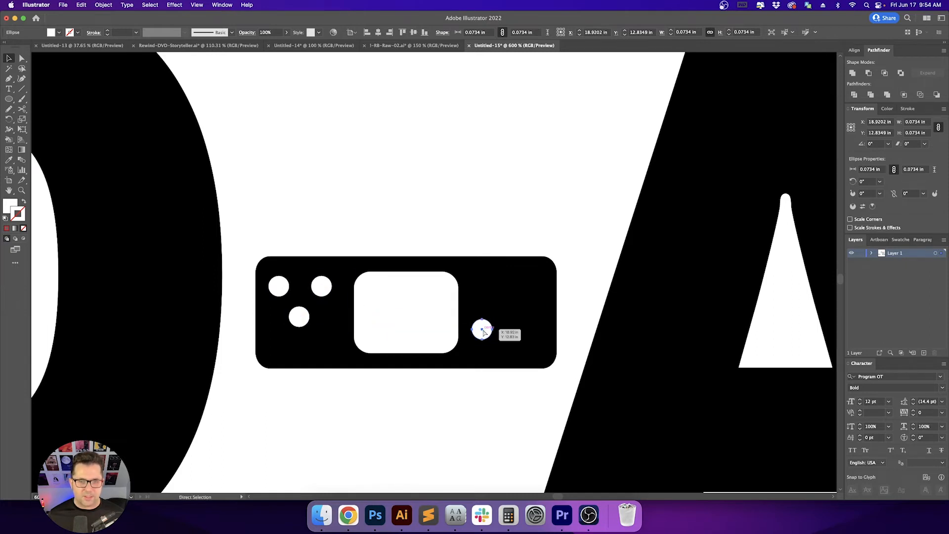
Undo the circle copies and delete the remaining white circle from the bandage
key(super+z)
key(super+z)
key(super+z)
click(444, 206)
click(310, 316)
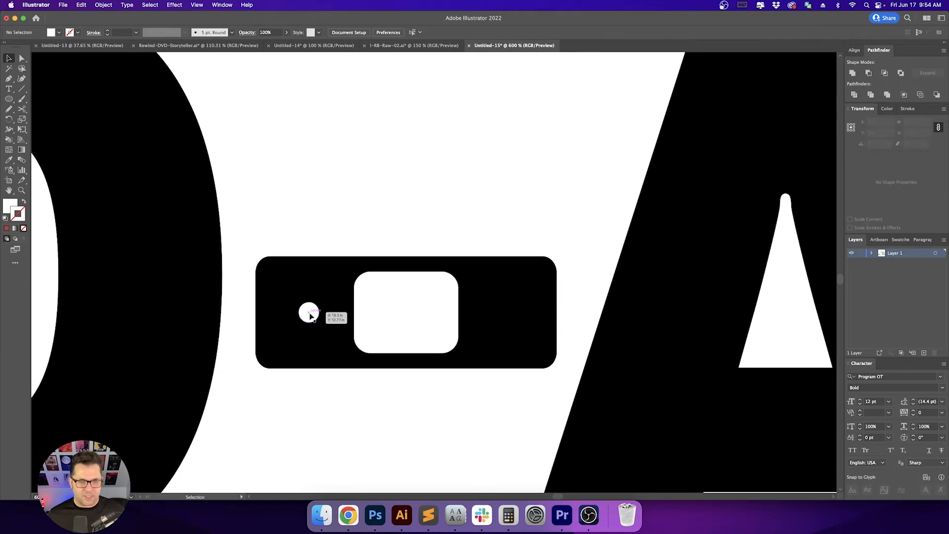
key(Delete)
Group the bandage's black bar with its white centre pad
scroll(387, 212, down, 3)
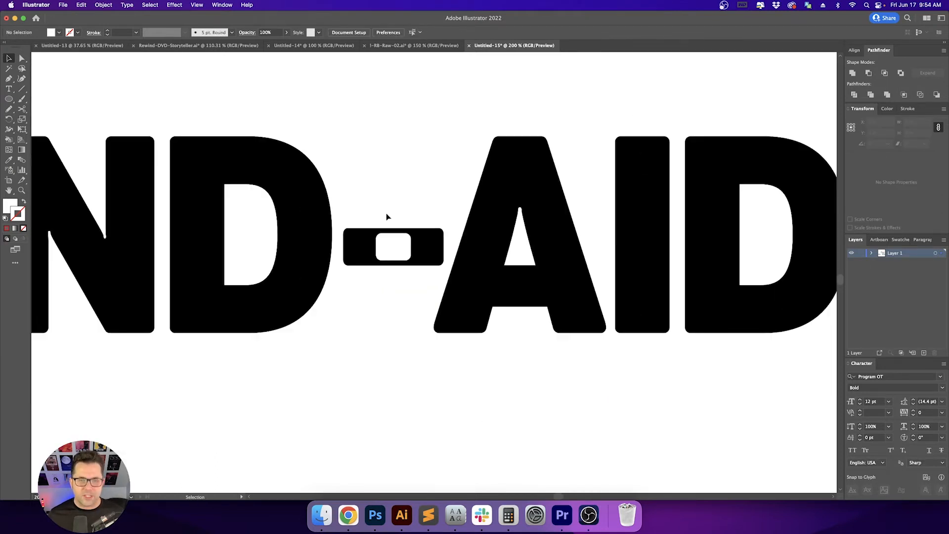
scroll(395, 196, down, 2)
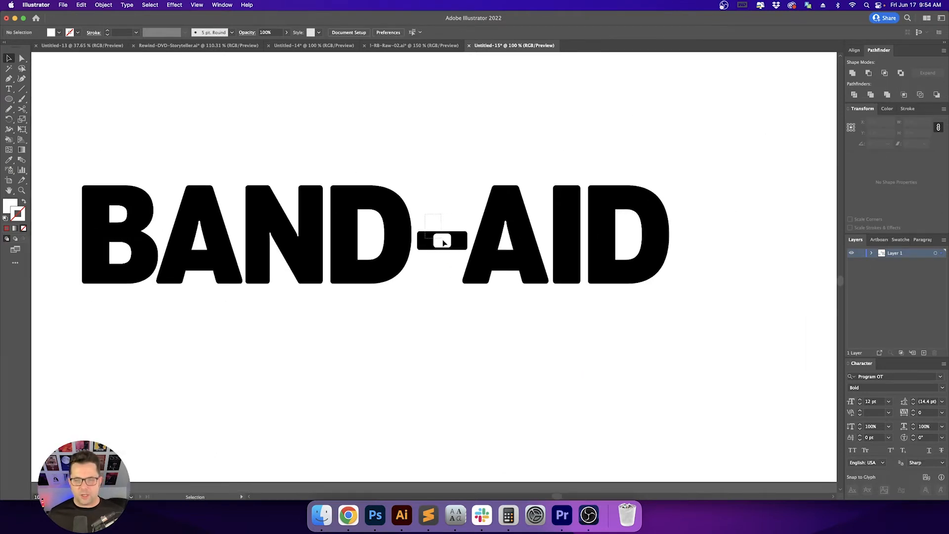
drag(424, 214, 443, 242)
scroll(460, 257, left, 2)
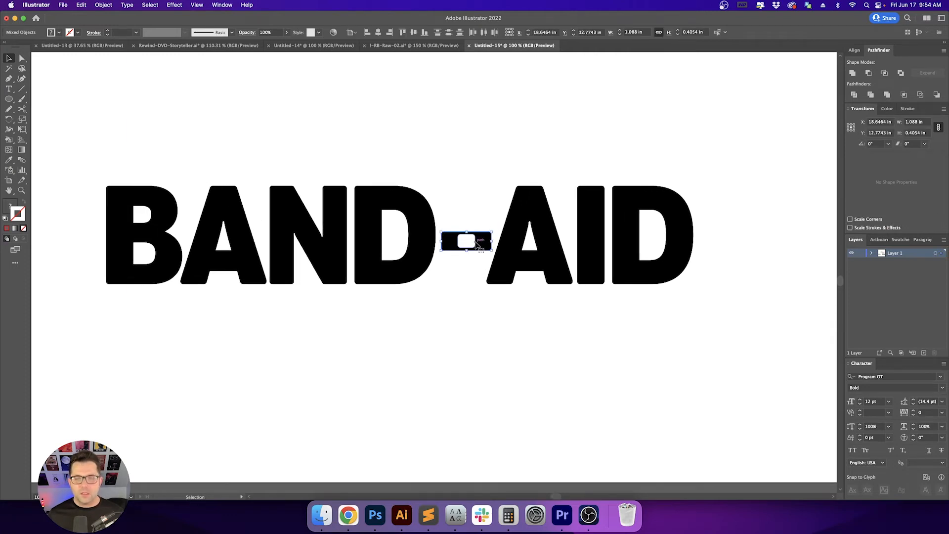
scroll(479, 242, up, 3)
click(477, 171)
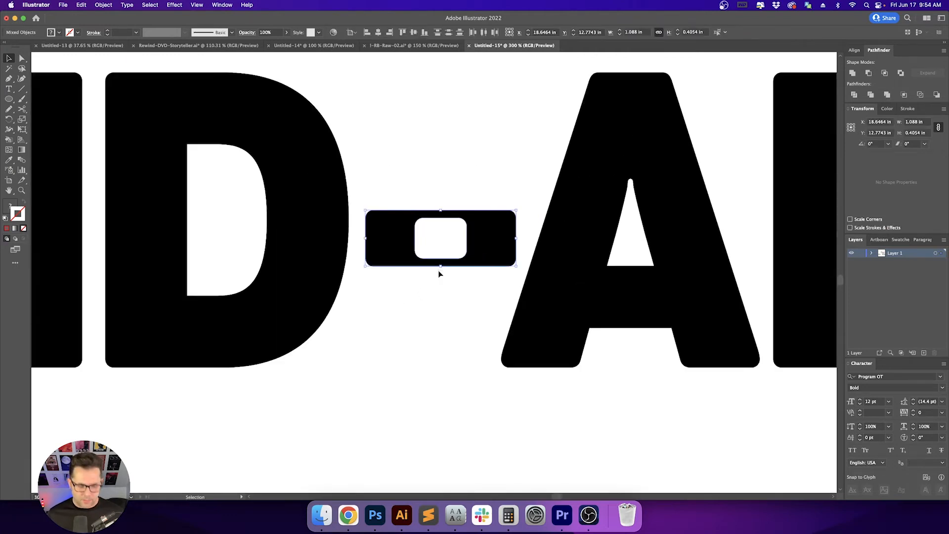
click(442, 251)
Butt the bandage against the D of BAND and move it 0.125 in to the right
drag(442, 250, 426, 253)
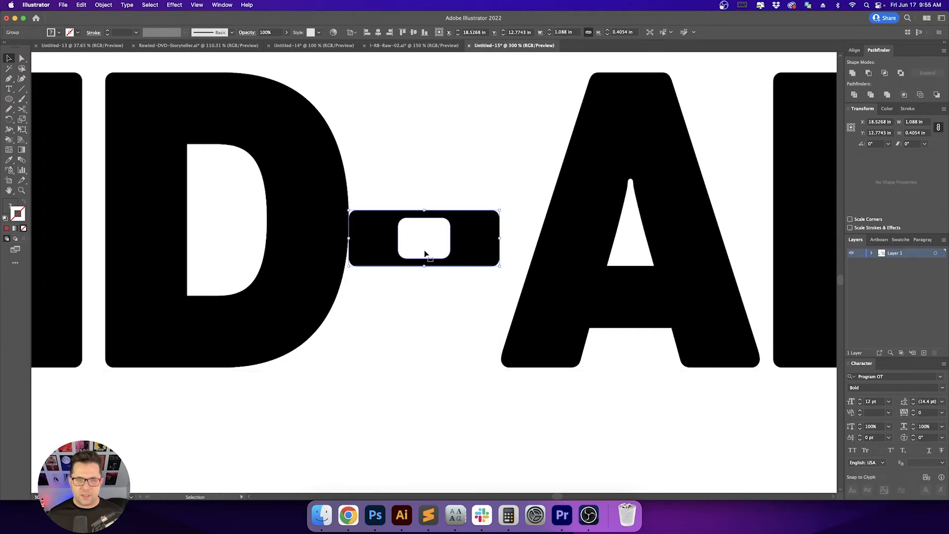
key(Return)
text(.125)
key(Tab)
key(Return)
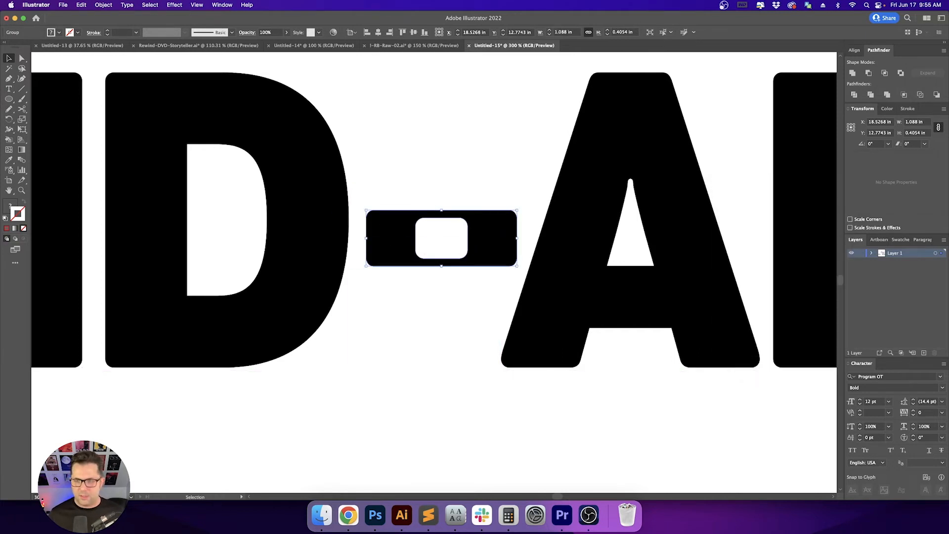
Nudge the letters AID left until the A touches the bandage's right end
click(557, 120)
scroll(562, 117, down, 1)
drag(580, 108, 380, 215)
drag(371, 150, 595, 281)
key(Left)
key(Left)
key(Left)
key(Left)
key(Left)
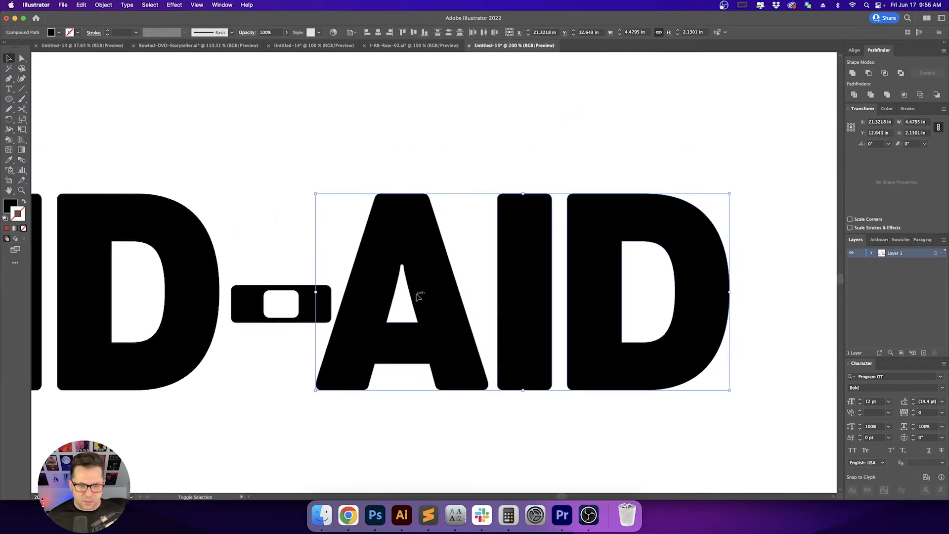
key(Left)
key(Left)
key(Left)
key(Left)
Move the letters AID 0.125 in to the right, away from the bandage, and deselect them
key(Return)
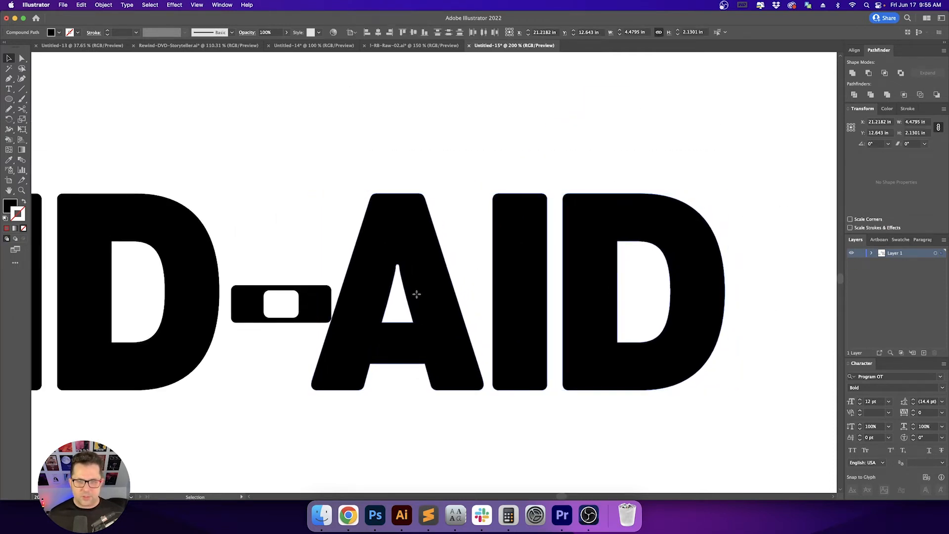
text(.12)
key(Tab)
key(Return)
click(297, 161)
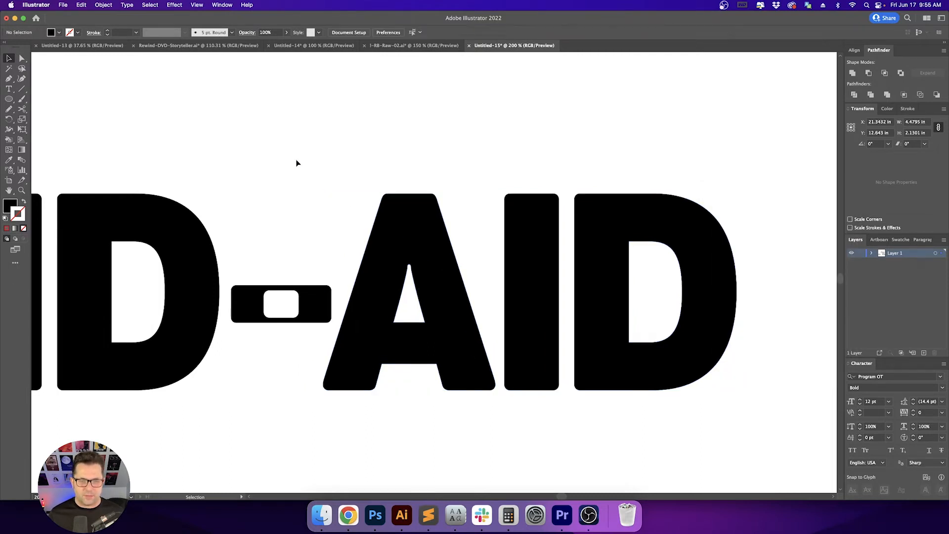
Compare the respaced logo with the version above and ungroup the bandage's bar and pad
key(super+1)
scroll(296, 162, down, 1)
drag(277, 144, 417, 187)
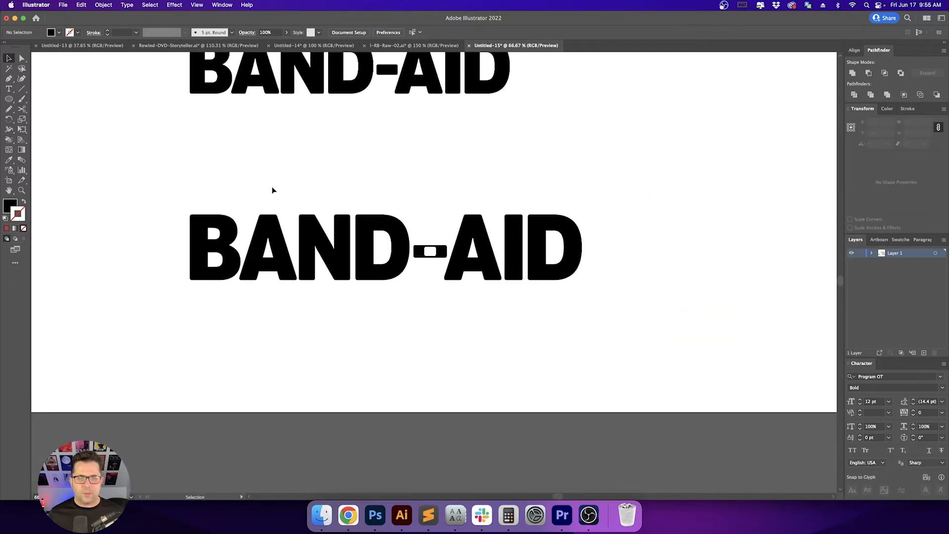
scroll(272, 190, down, 1)
drag(283, 198, 333, 241)
drag(239, 228, 610, 336)
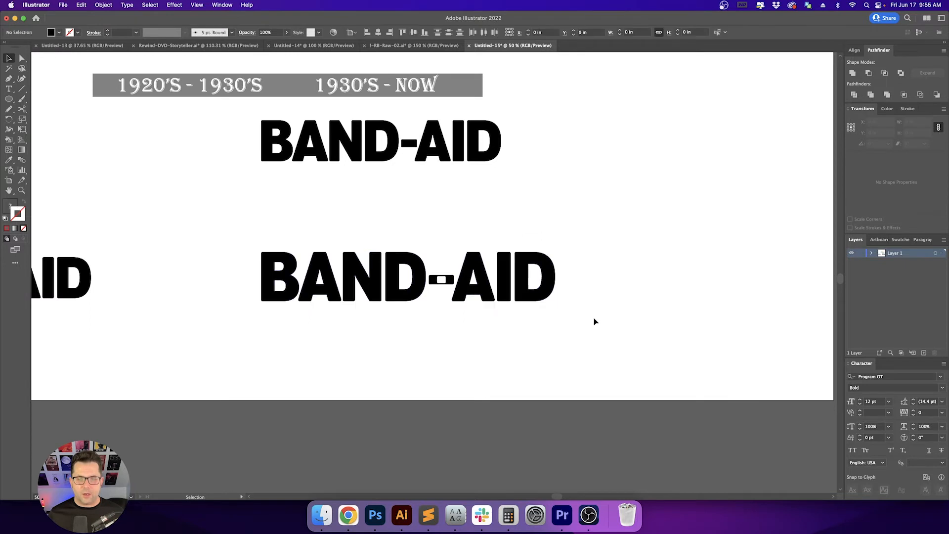
scroll(439, 280, up, 6)
click(525, 302)
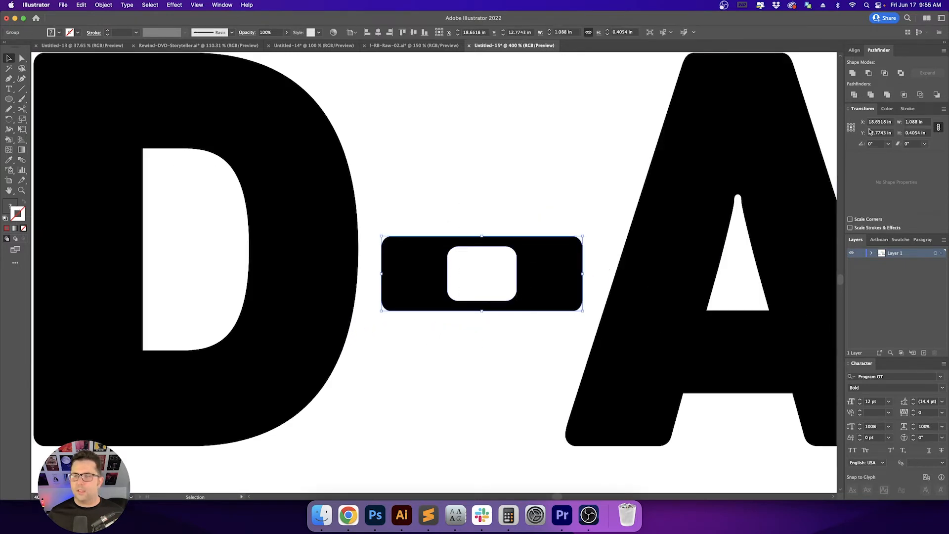
click(600, 172)
click(527, 279)
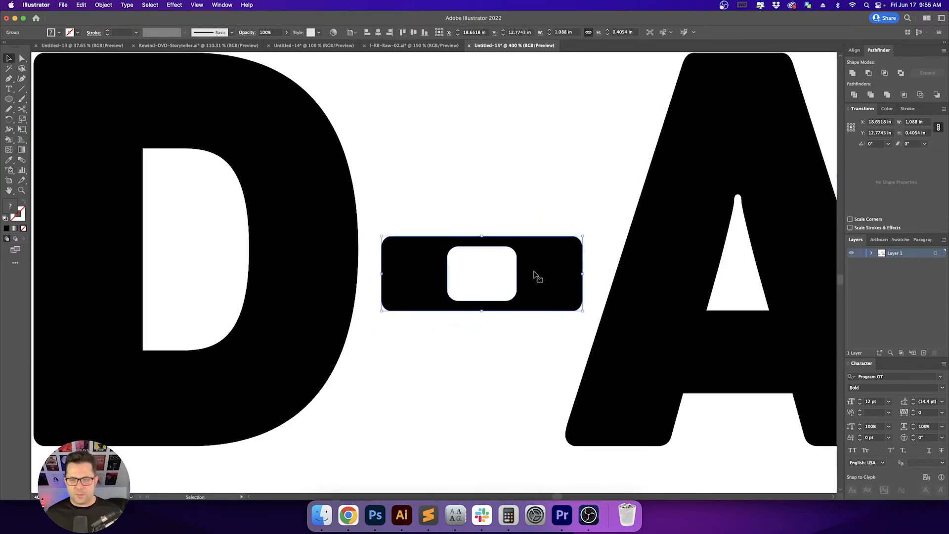
click(547, 218)
Cut the white centre pad out of the bandage bar with Minus Front and check that the hole is empty
drag(573, 147, 494, 301)
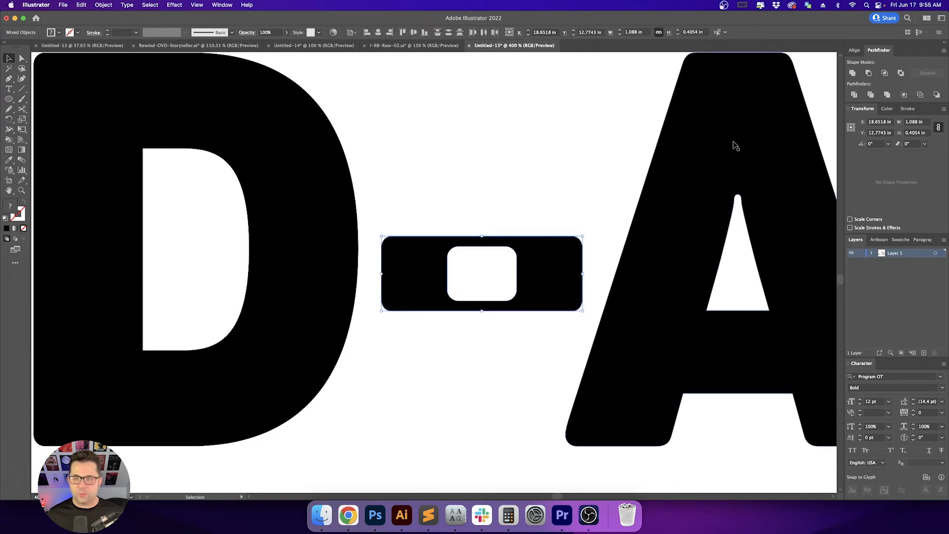
click(868, 73)
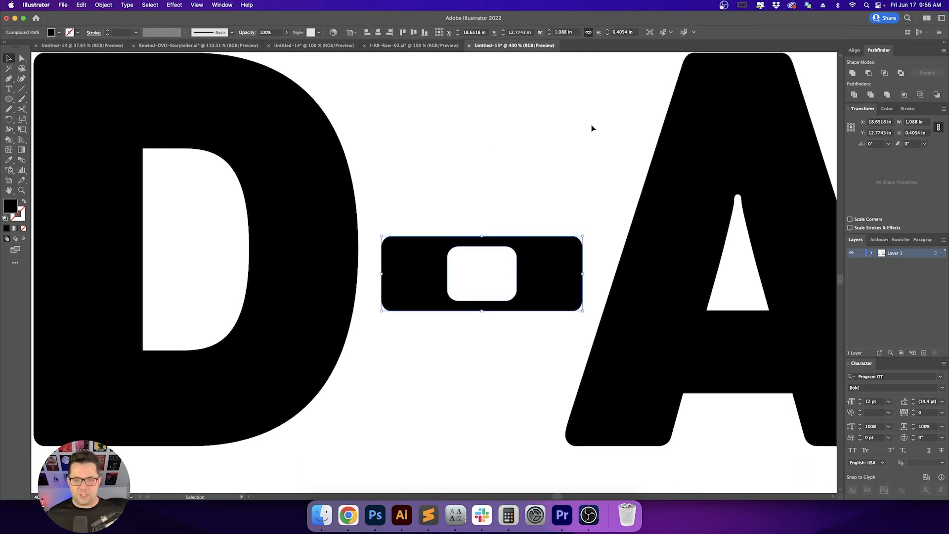
click(491, 275)
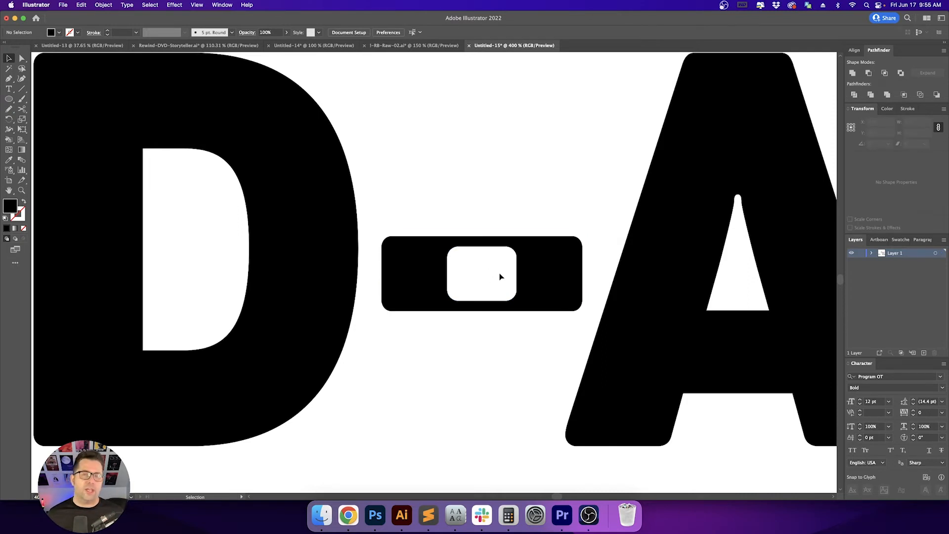
Recolour the whole bandage version of the logo with the red sampled from the 1930's - Now reference logo
scroll(511, 198, down, 5)
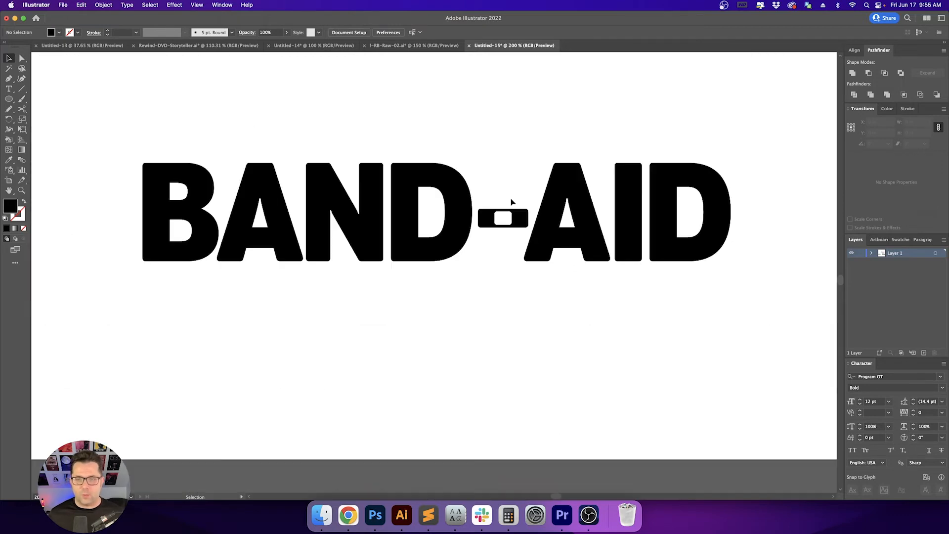
drag(511, 197, 447, 271)
drag(178, 212, 593, 354)
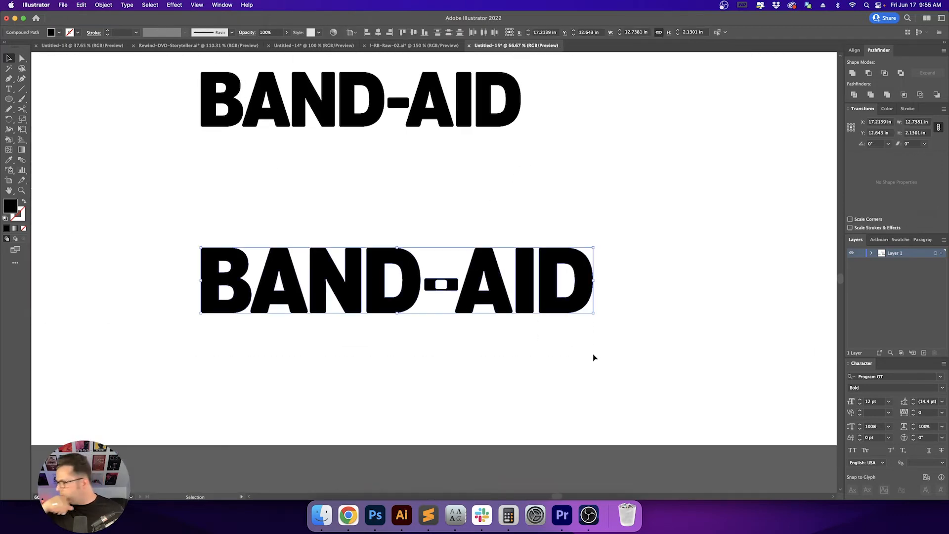
scroll(601, 345, up, 8)
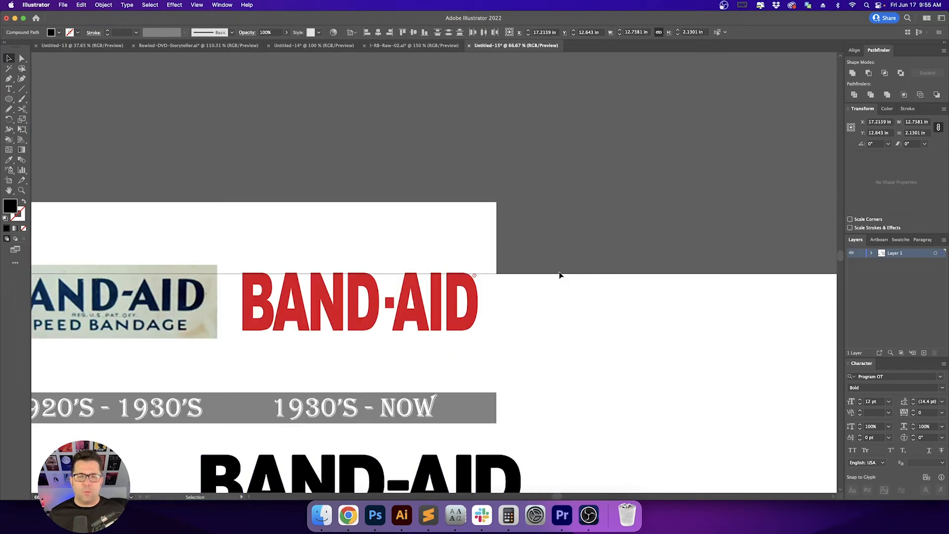
key(i)
click(452, 304)
scroll(515, 243, down, 8)
key(v)
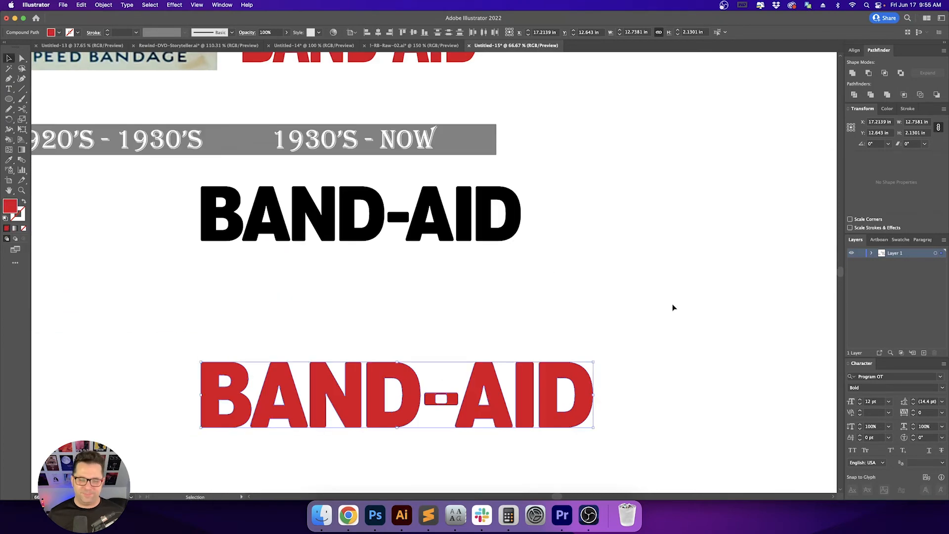
click(672, 306)
Try a copy of the bandage rotated 90° clockwise over the original to form a cross between BAND and AID
drag(686, 366, 605, 275)
scroll(674, 232, down, 2)
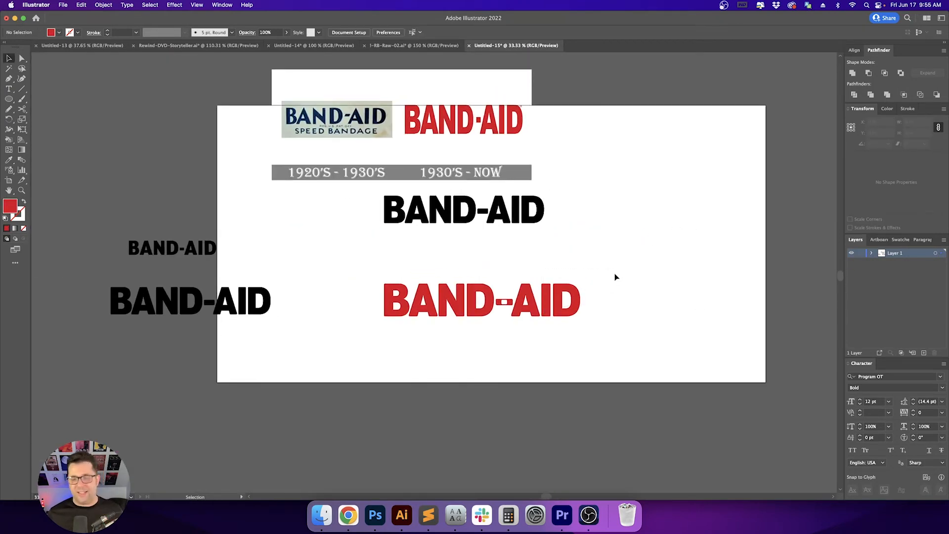
scroll(587, 285, up, 3)
drag(519, 267, 616, 216)
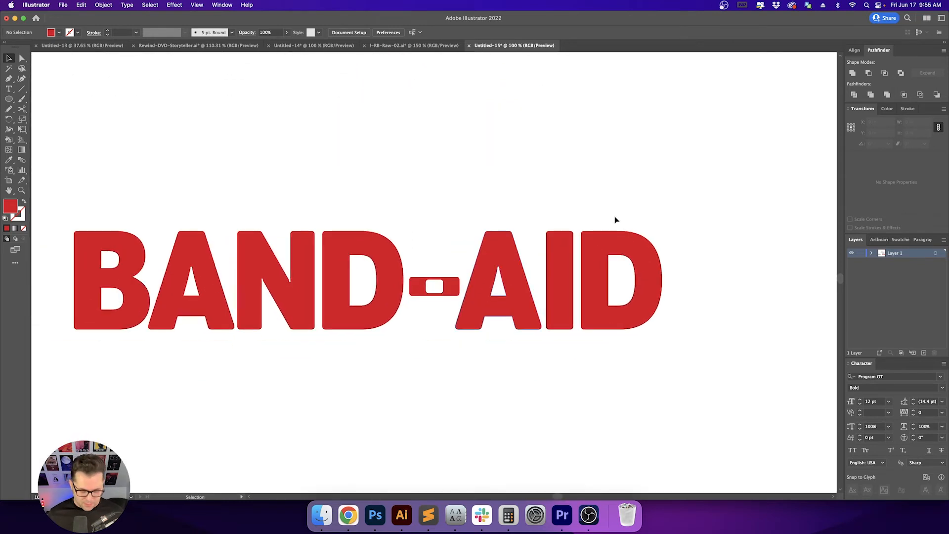
key(m)
scroll(465, 277, up, 2)
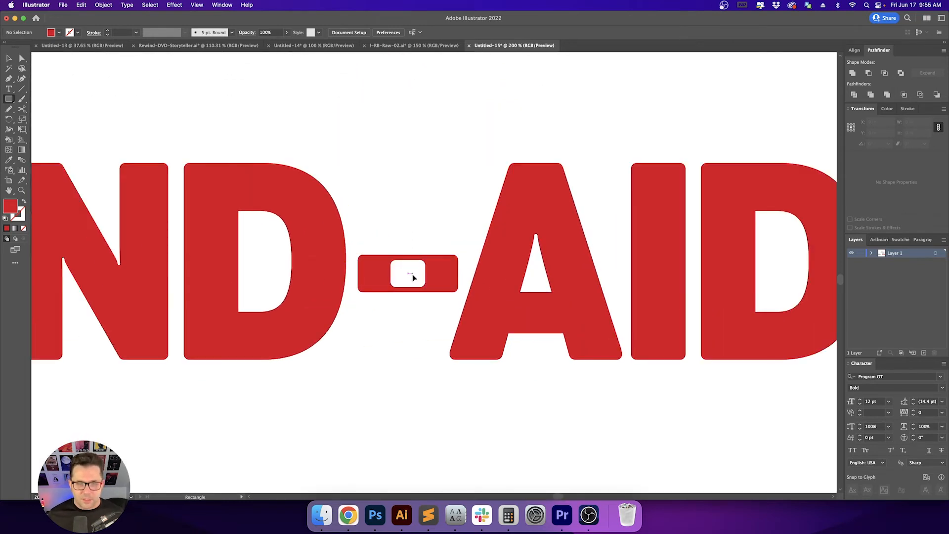
key(v)
click(434, 273)
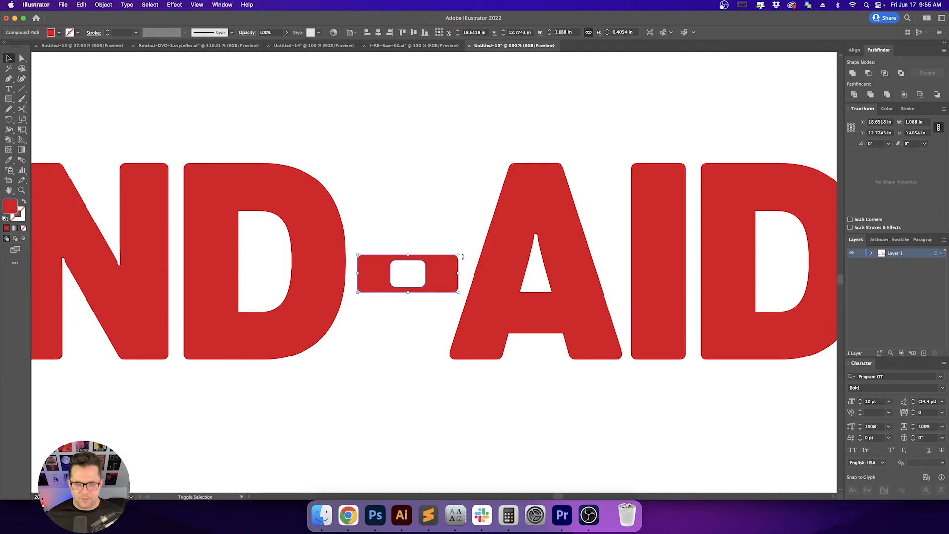
drag(465, 260, 424, 314)
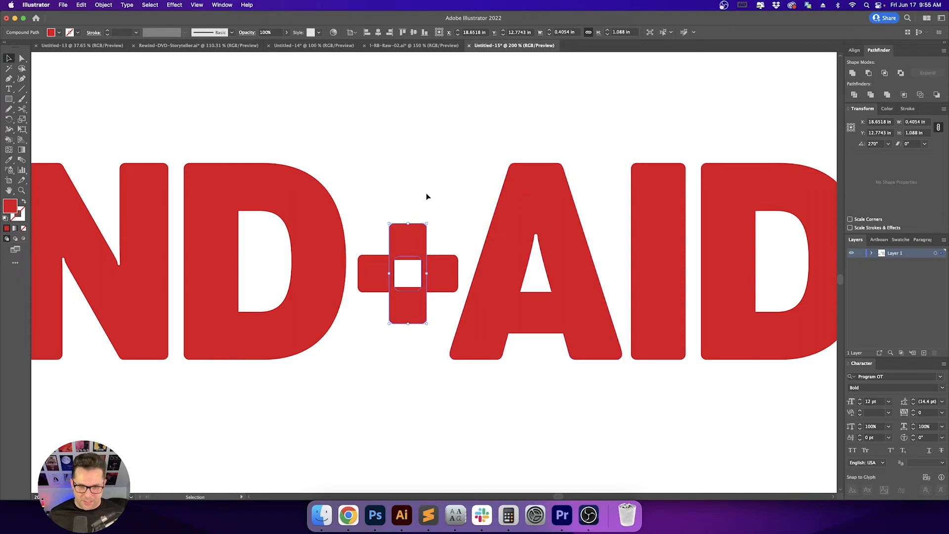
click(453, 185)
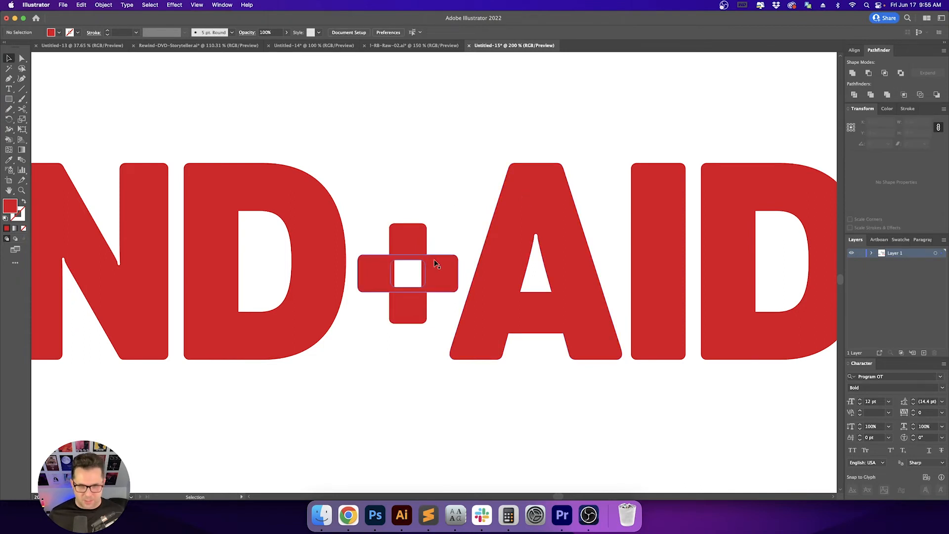
Check the cross at logo scale and delete the vertical bandage copy
key(super+0)
scroll(482, 148, up, 2)
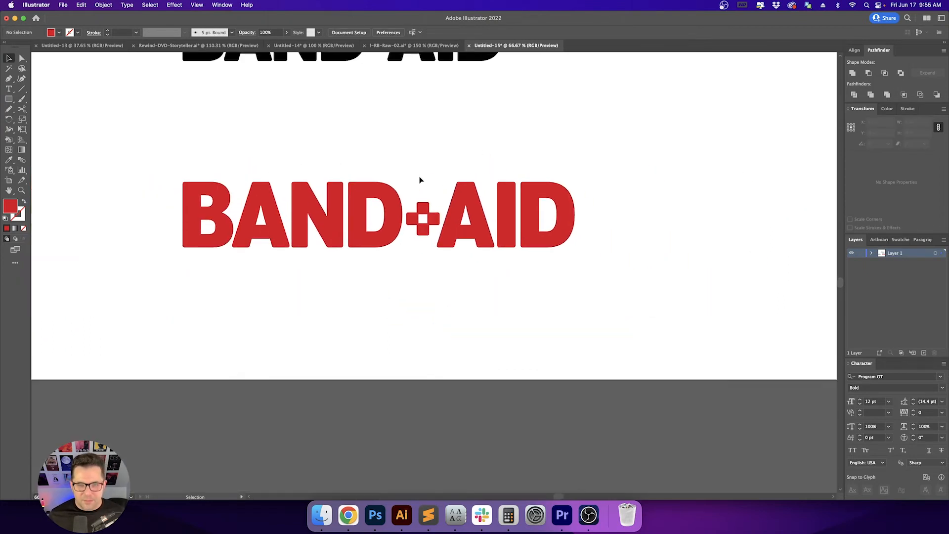
click(424, 207)
key(BackSpace)
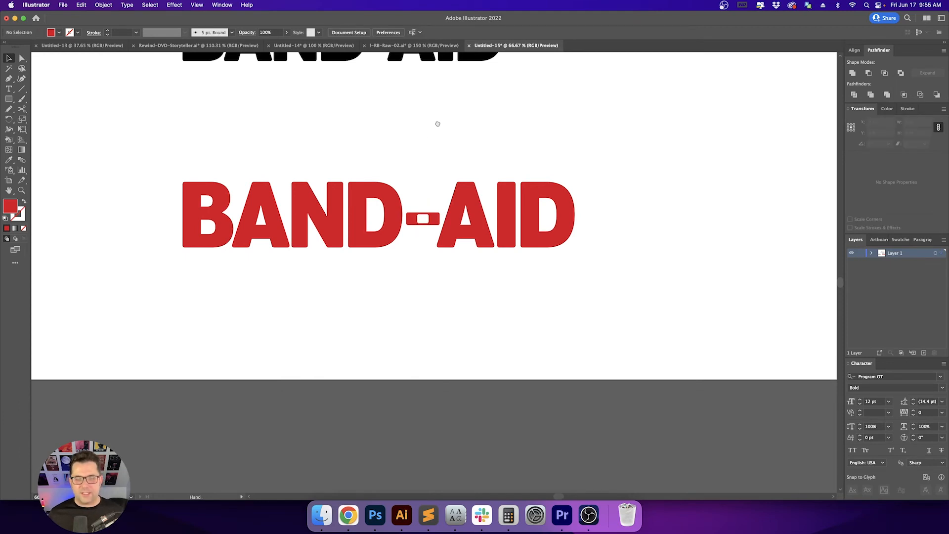
Recolour the black hyphen version above with the red sampled from the bandage version, and deselect it
scroll(483, 153, up, 2)
alt+scroll(483, 152, down, 1)
scroll(507, 148, up, 2)
scroll(506, 148, left, 3)
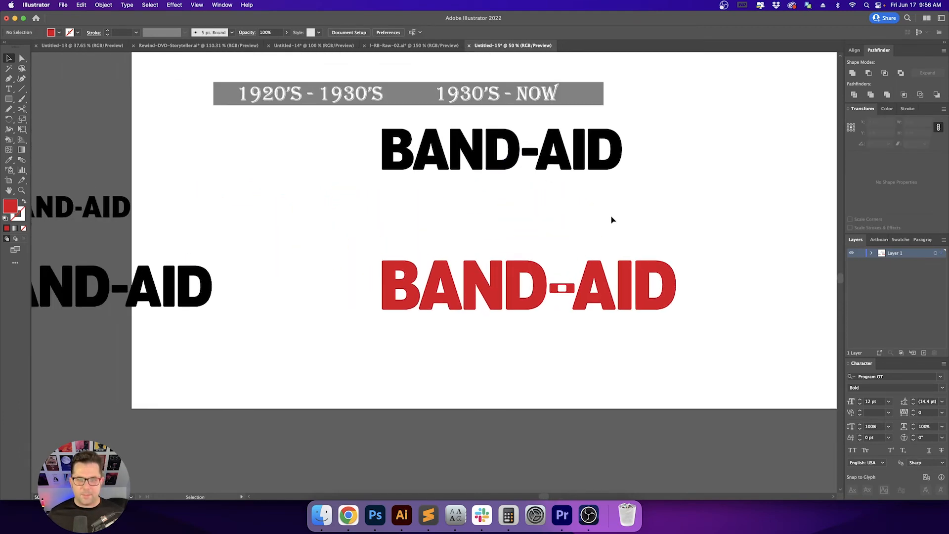
drag(456, 238, 368, 300)
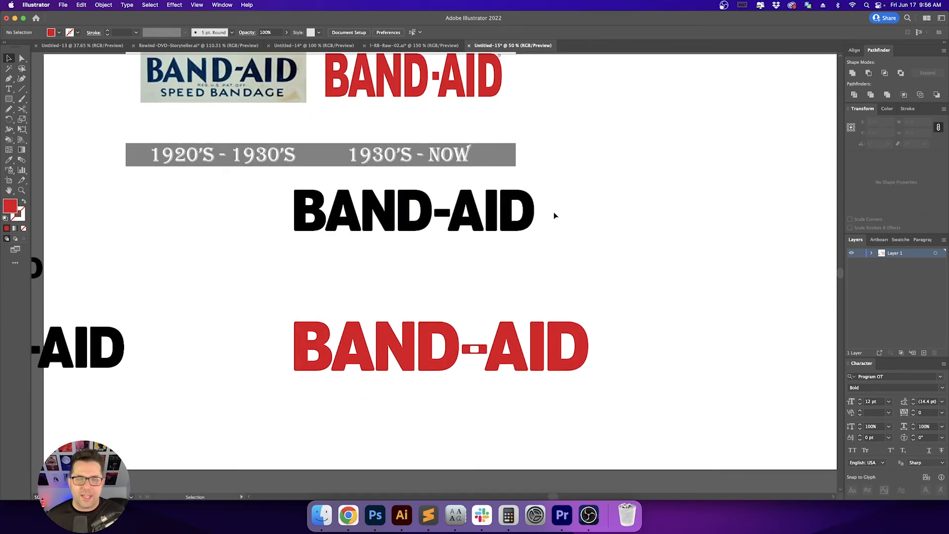
click(495, 216)
click(592, 243)
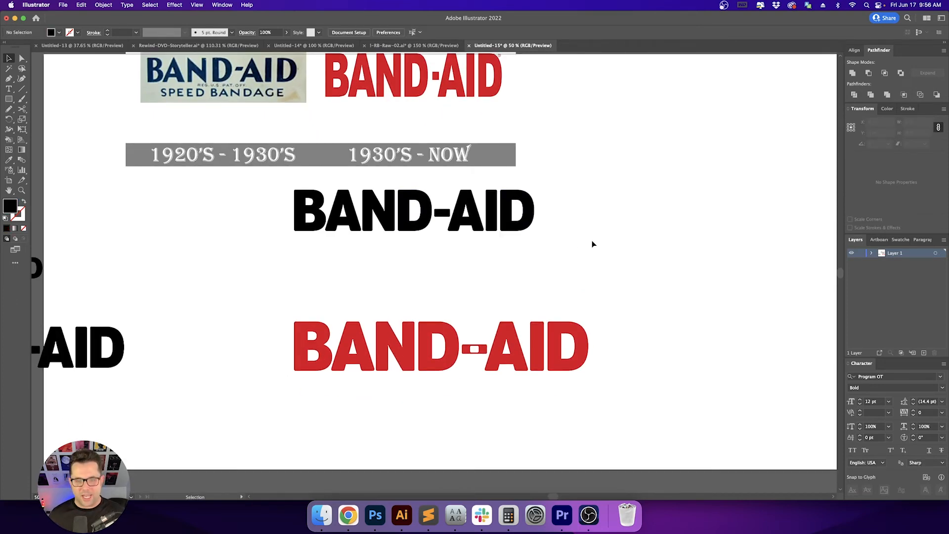
scroll(593, 243, up, 1)
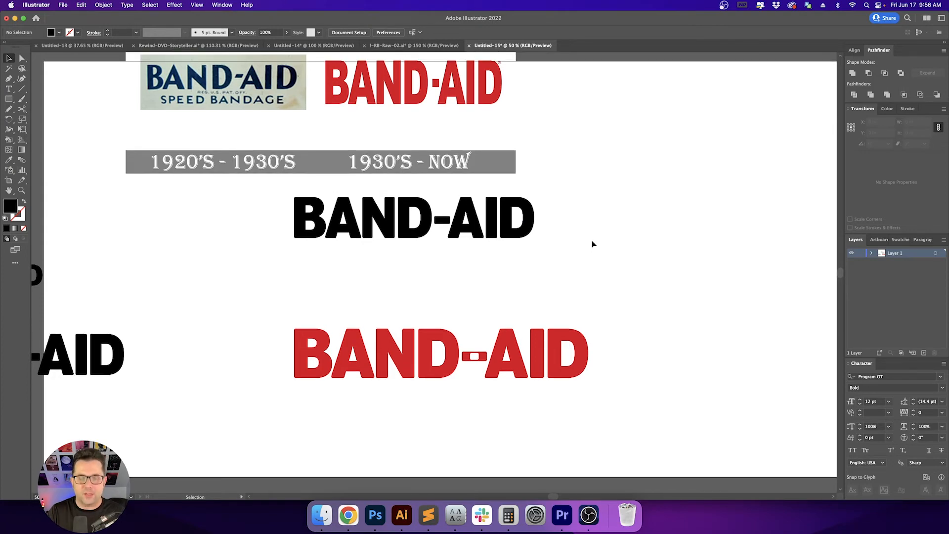
click(301, 199)
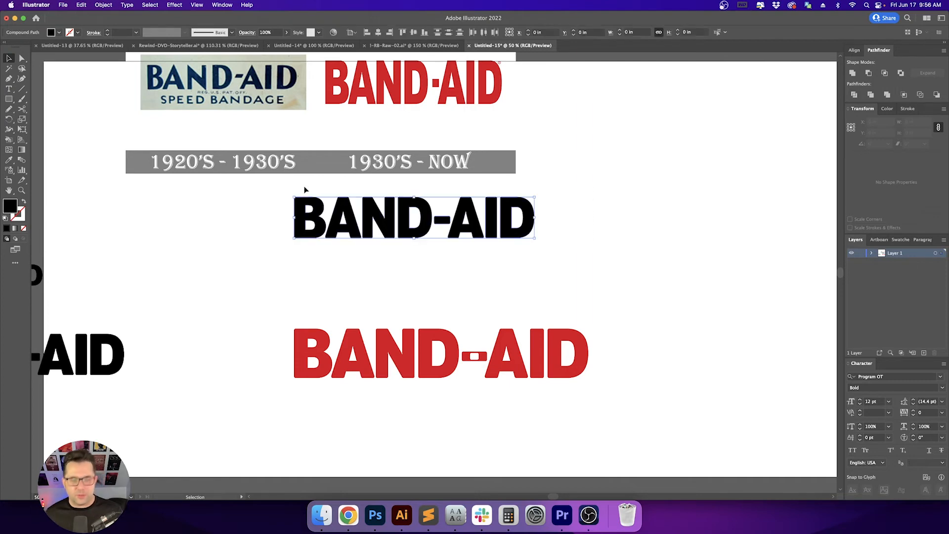
key(i)
click(454, 342)
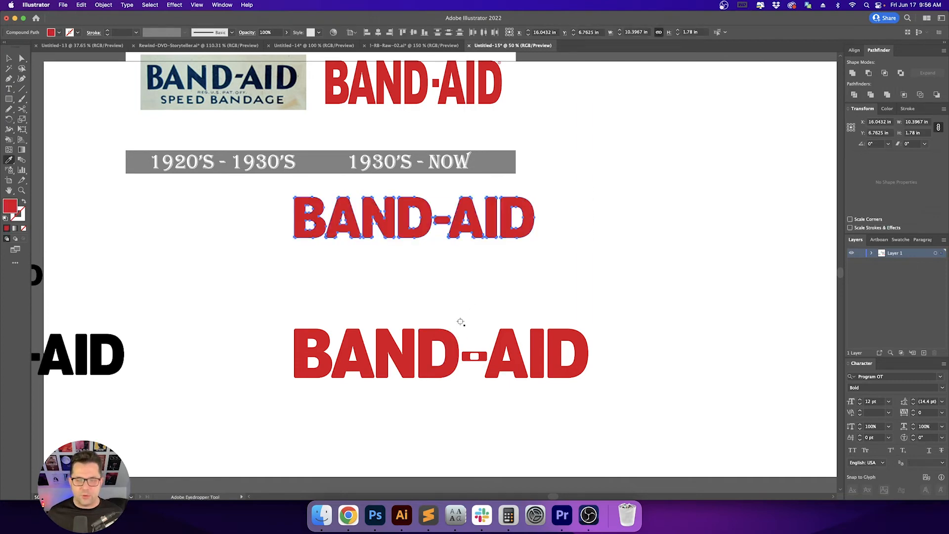
key(v)
click(529, 282)
Move the small live BAND-AID text in Mr Eaves XL Mod Nar OT to the empty area right of the red logos
drag(545, 273, 528, 289)
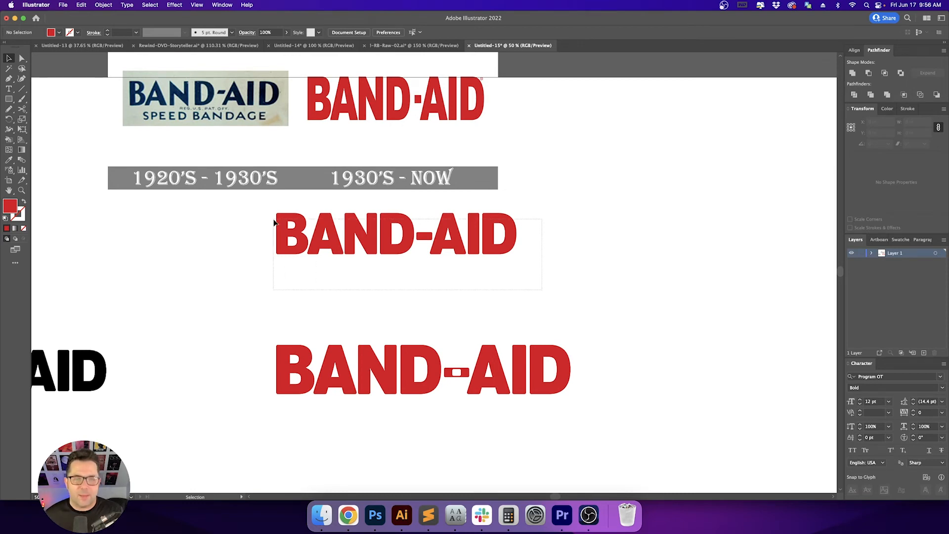
scroll(223, 230, up, 3)
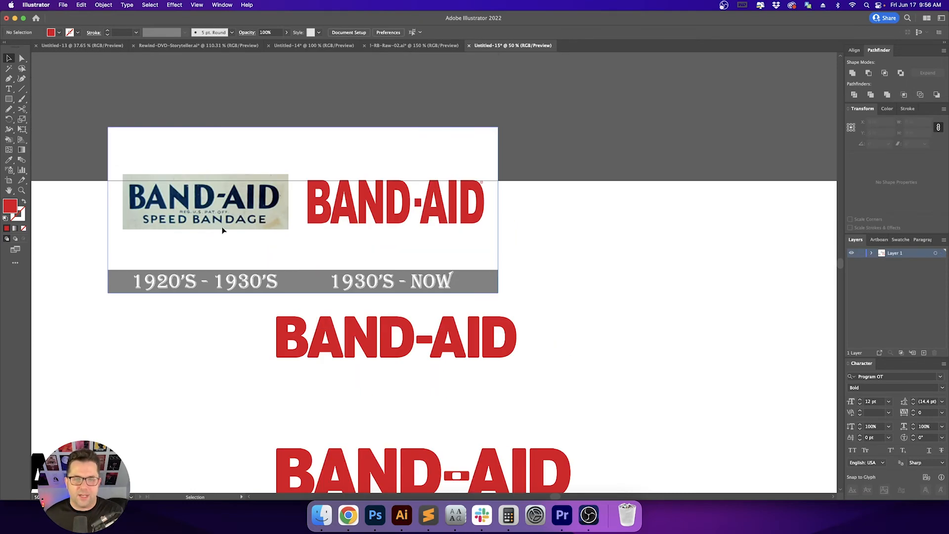
scroll(222, 230, down, 3)
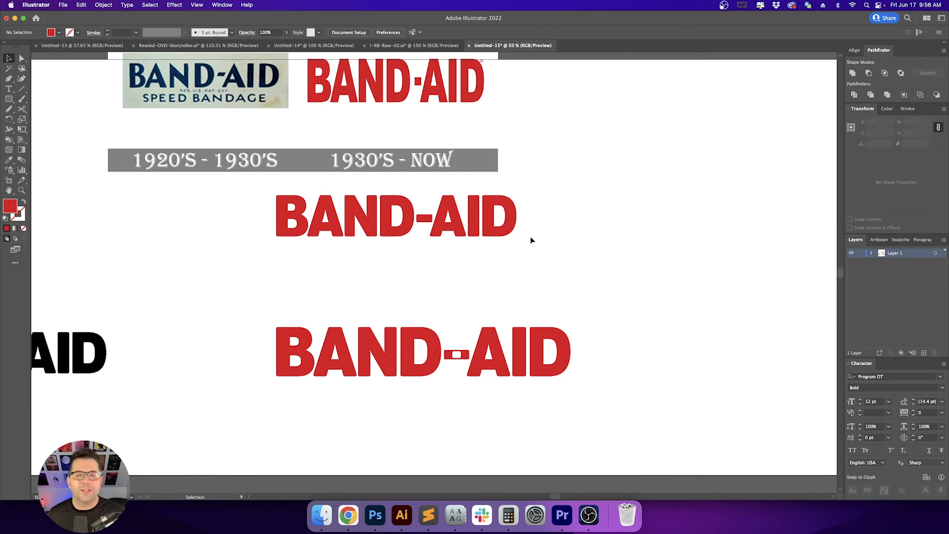
scroll(531, 240, down, 2)
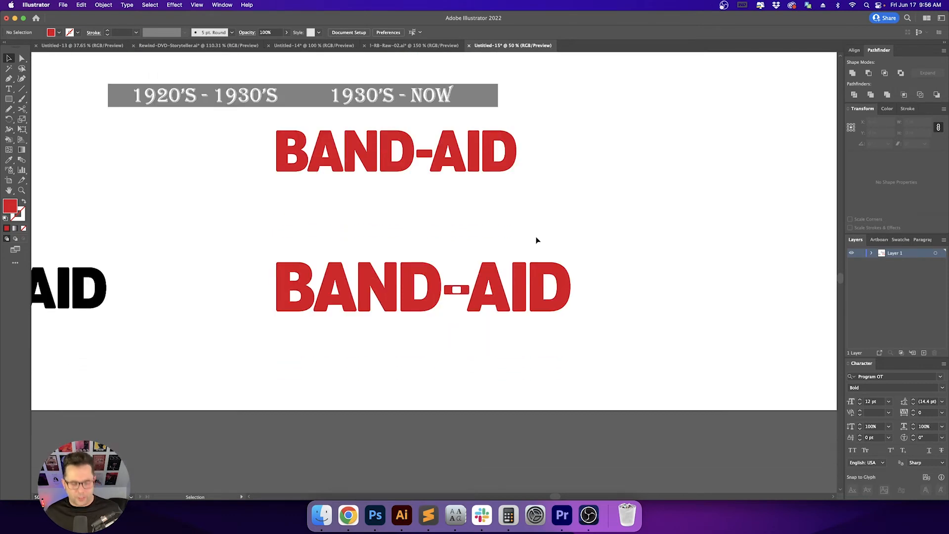
scroll(552, 232, left, 5)
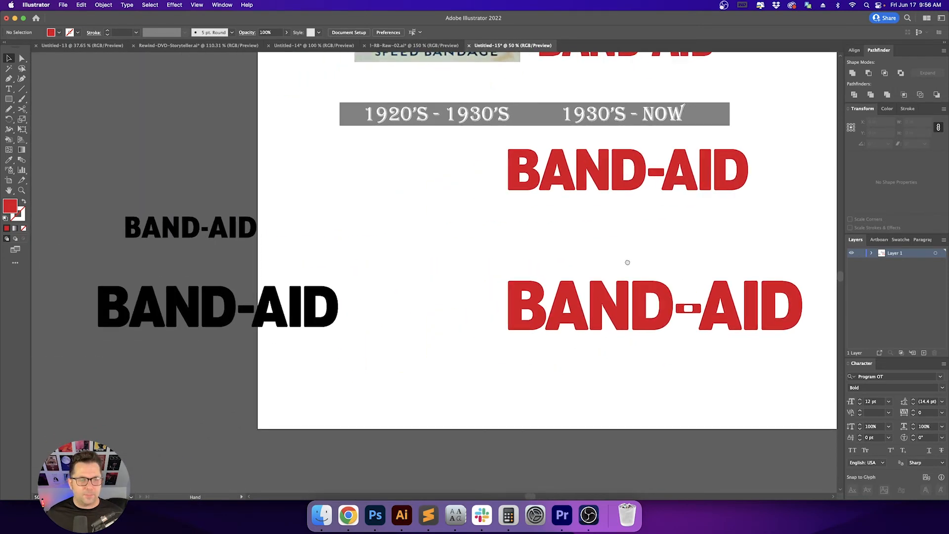
click(161, 229)
scroll(149, 237, right, 3)
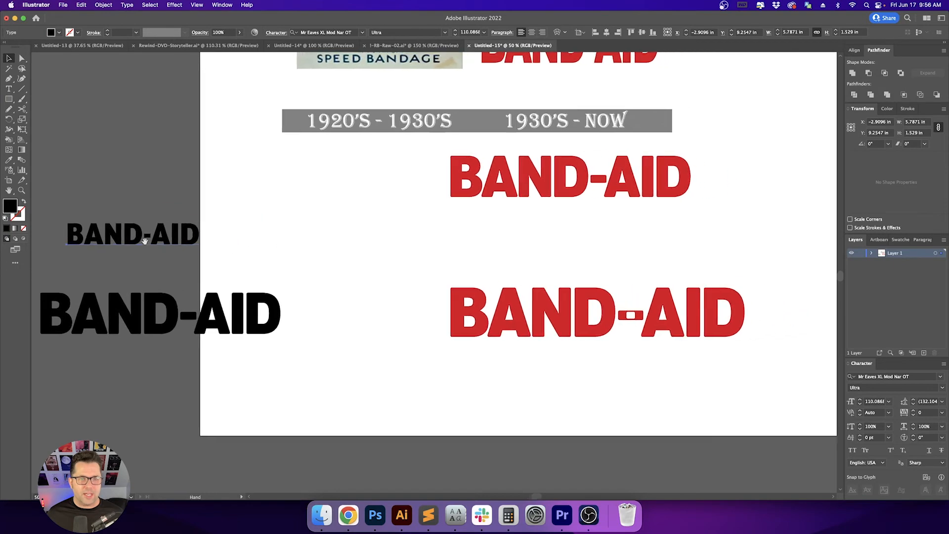
drag(129, 240, 490, 230)
Widen the artboard by extending its right edge well beyond the moved BAND-AID text
scroll(417, 331, right, 3)
scroll(417, 331, up, 2)
key(shift+o)
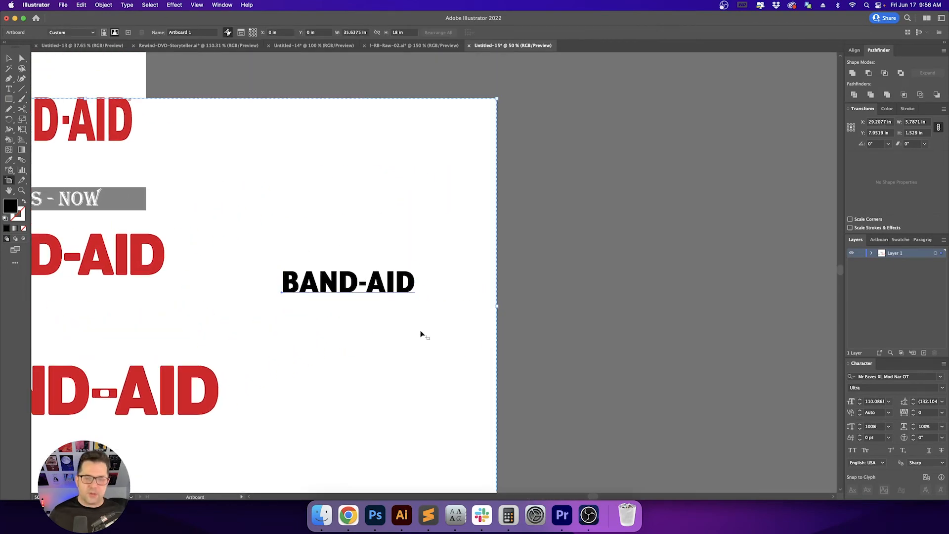
drag(497, 307, 821, 306)
key(v)
Enlarge the moved BAND-AID text proportionally to about 284 pt and deselect it
click(414, 282)
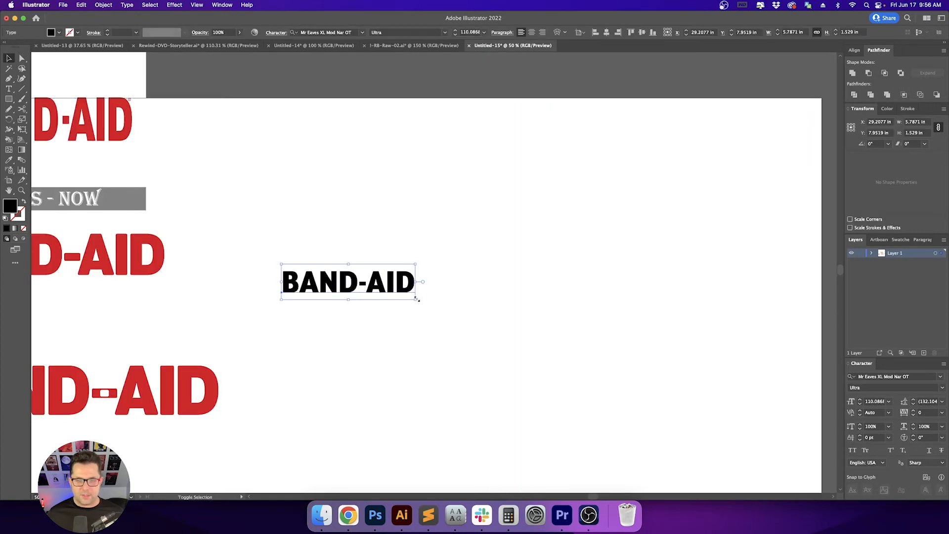
drag(415, 293, 589, 368)
click(529, 386)
key(super+equal)
Set the kerning between the B and A of BAND in the enlarged text to -40
scroll(500, 385, left, 5)
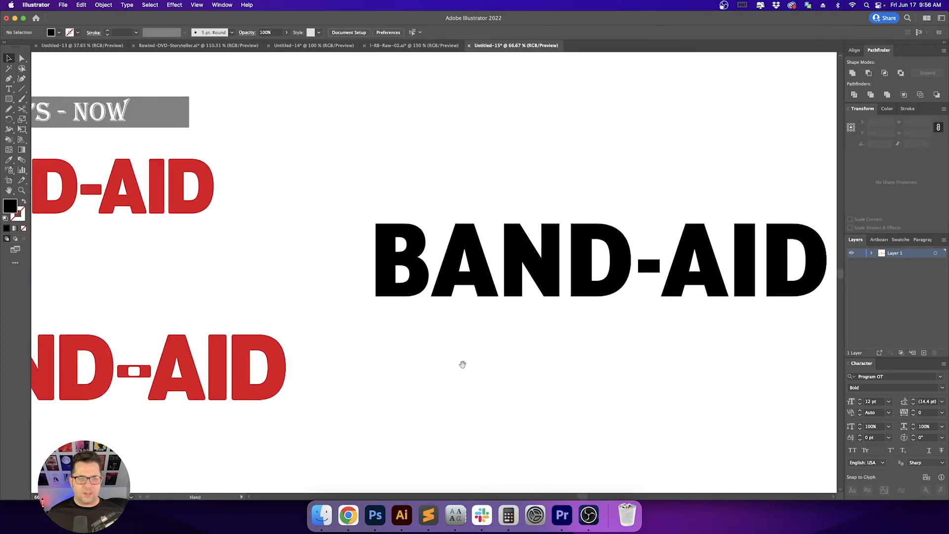
scroll(462, 364, up, 2)
click(414, 319)
scroll(420, 314, right, 2)
key(t)
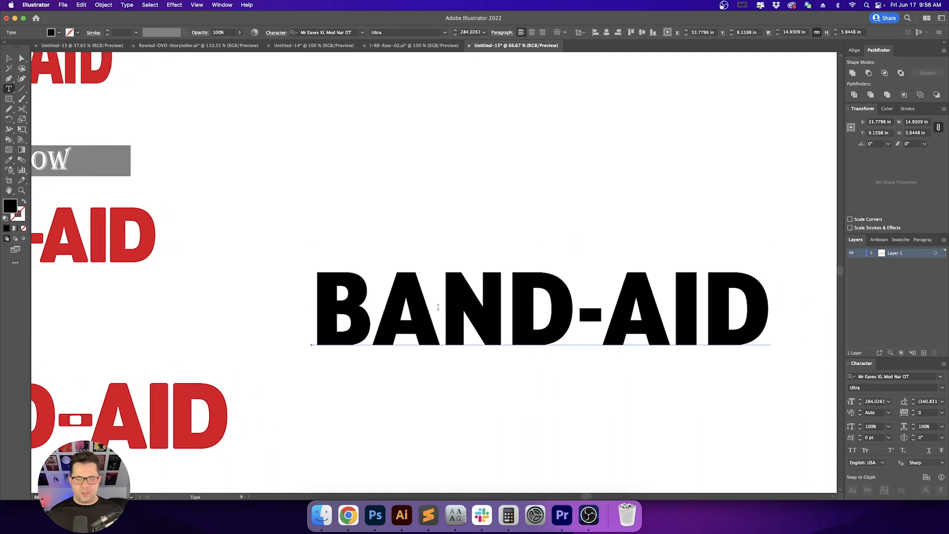
click(373, 307)
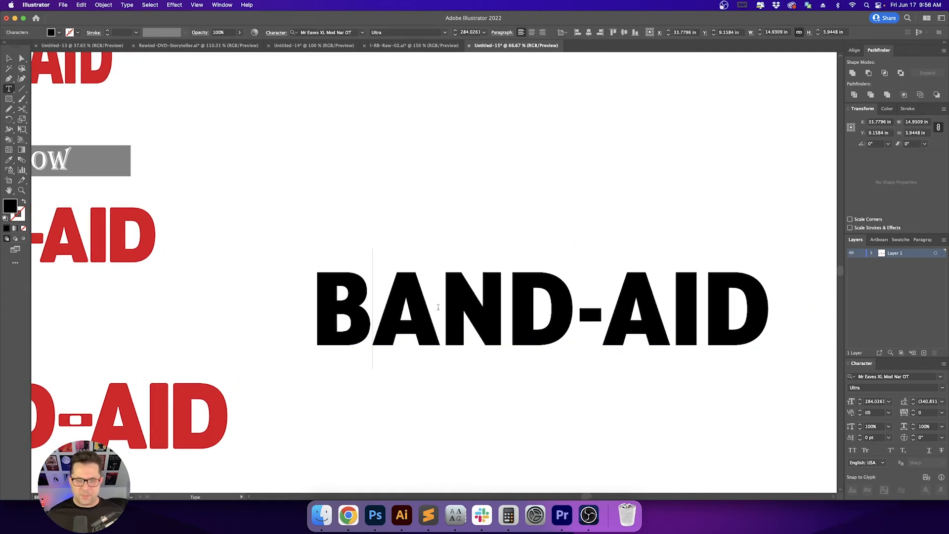
click(872, 413)
key(Down)
key(Down)
key(Down)
key(Down)
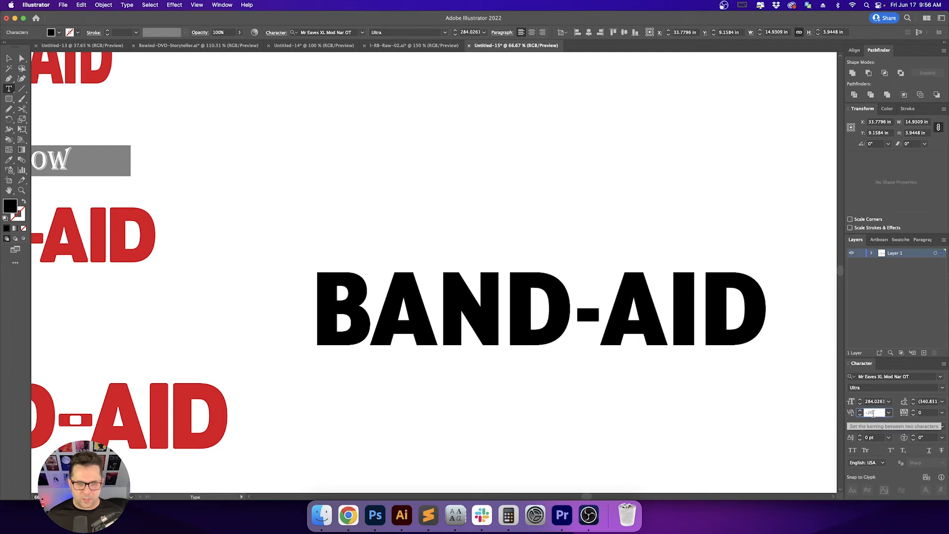
key(Return)
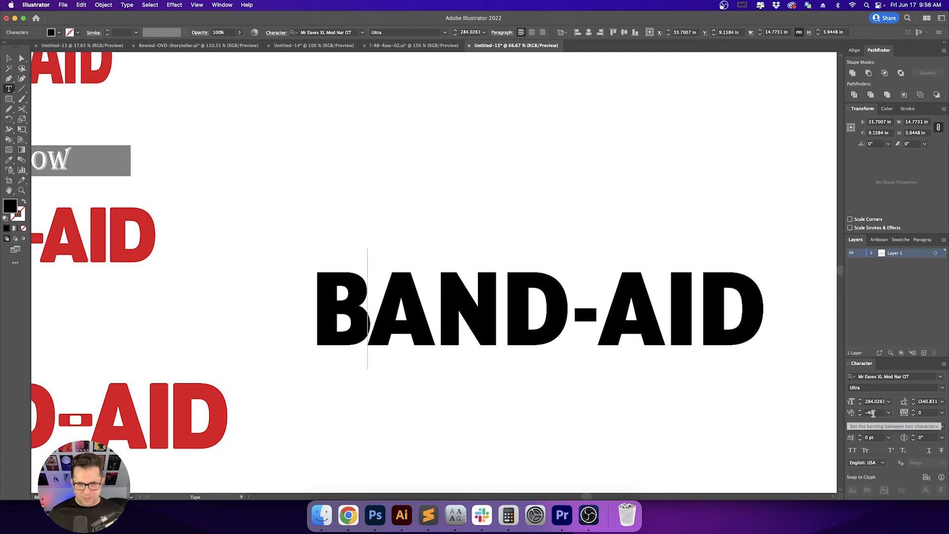
Tighten the kerning between the A and N of BAND until the two letters meet at the baseline
key(Right)
click(874, 413)
key(Down)
key(Down)
key(Down)
key(Down)
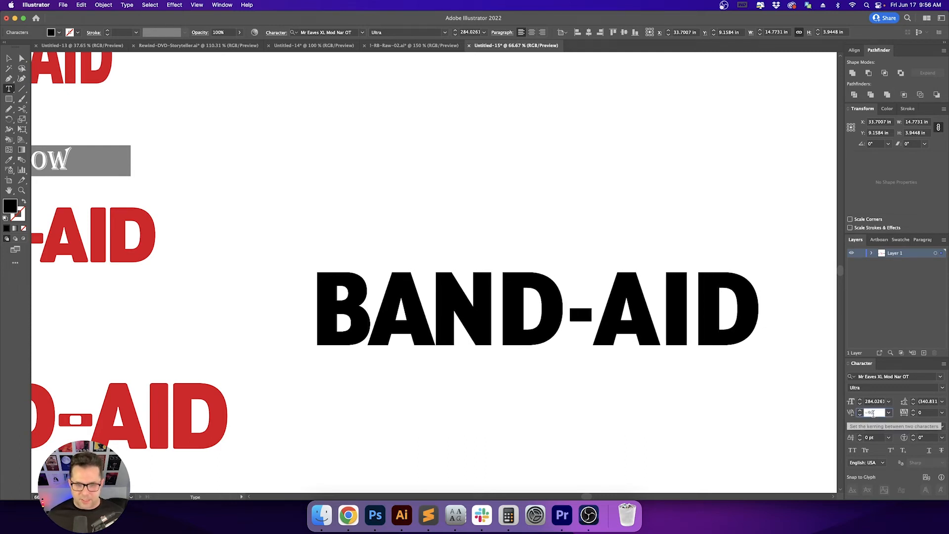
key(Down)
key(Down)
key(Down)
key(Return)
Tighten the kerning between the N and D of BAND to leave only a narrow gap
key(Right)
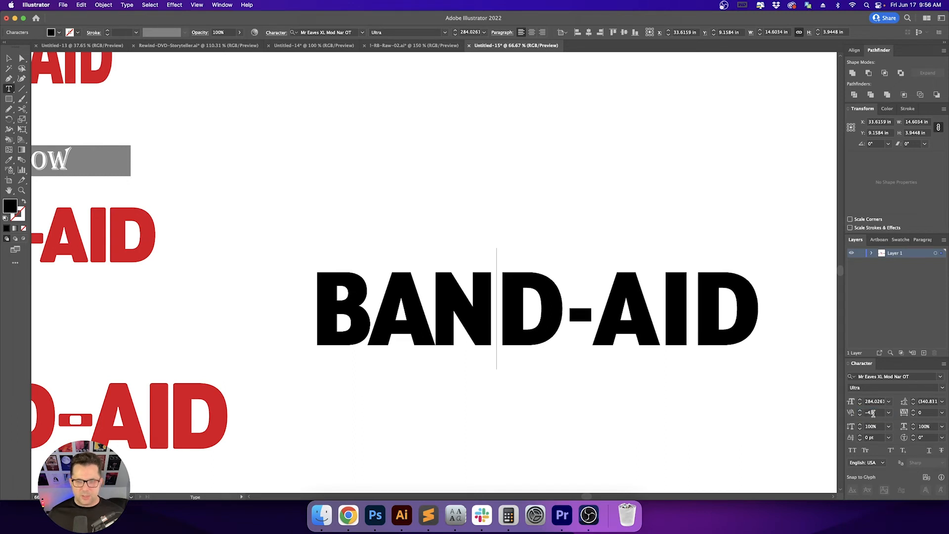
click(873, 413)
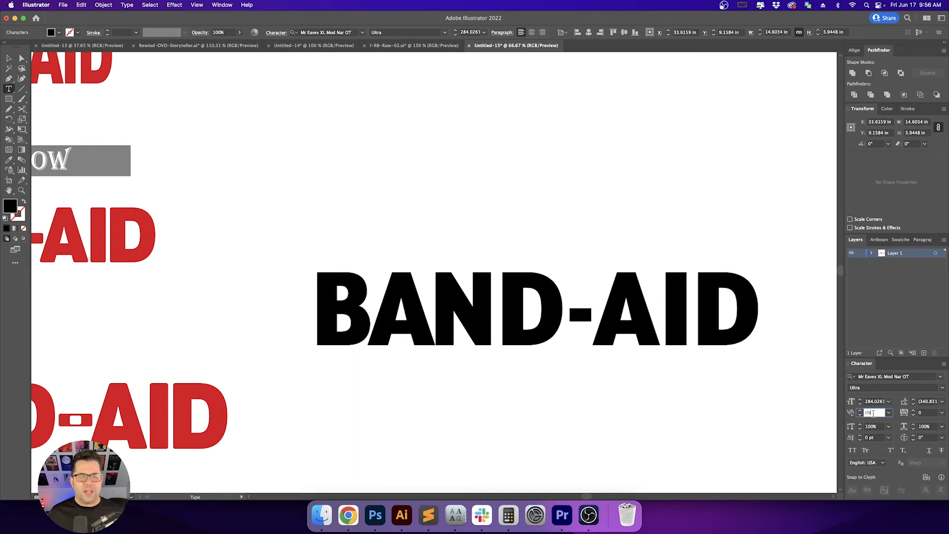
key(Down)
key(Down)
key(Down)
key(Down)
key(Down)
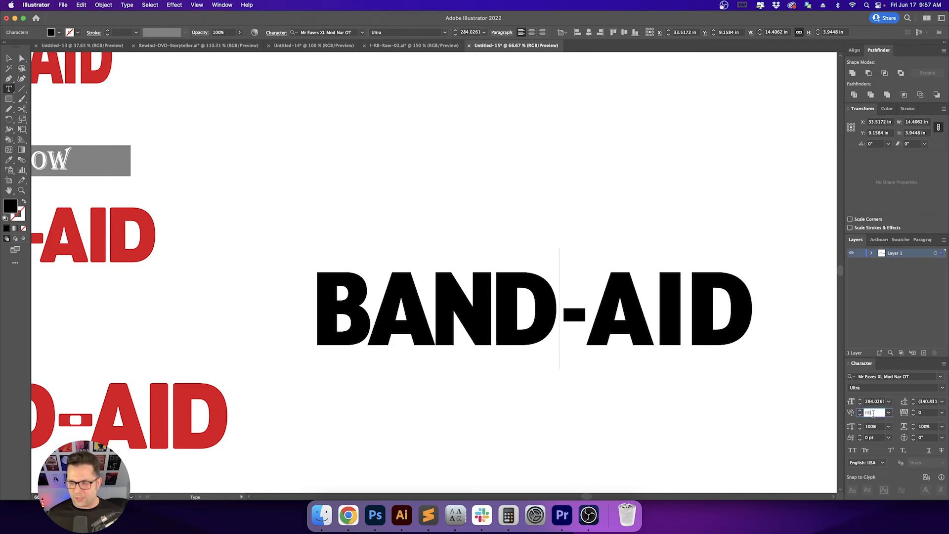
Tighten the kerning between the D of BAND and the hyphen in the black text
key(Down)
key(Down)
key(Return)
Tighten the kerning between the hyphen and the A of AID so the hyphen sits close to the letter
key(Right)
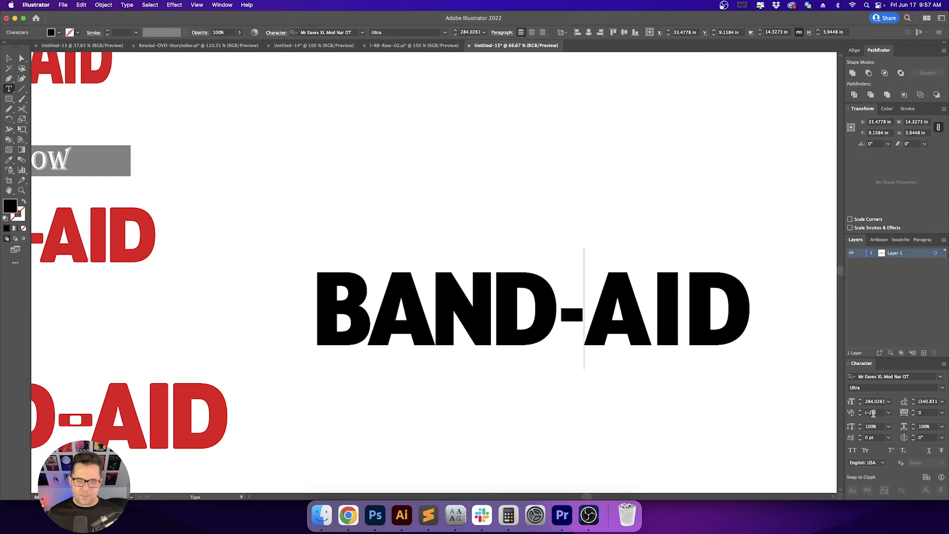
click(873, 413)
key(shift+Down)
key(shift+Down)
key(shift+Down)
key(shift+Down)
key(shift+Down)
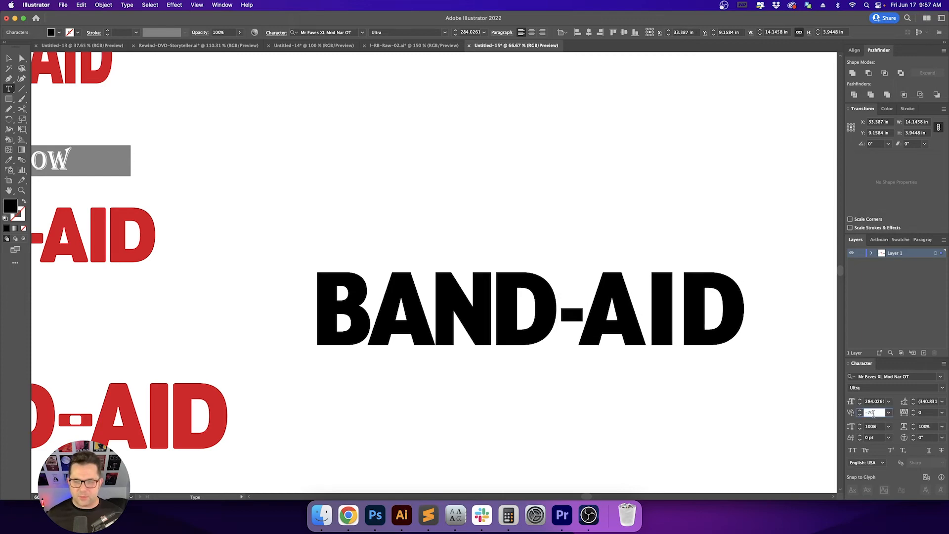
key(Up)
key(Return)
Tighten the kerning between the A and I of AID until the letters nearly meet at the baseline
key(Right)
click(873, 413)
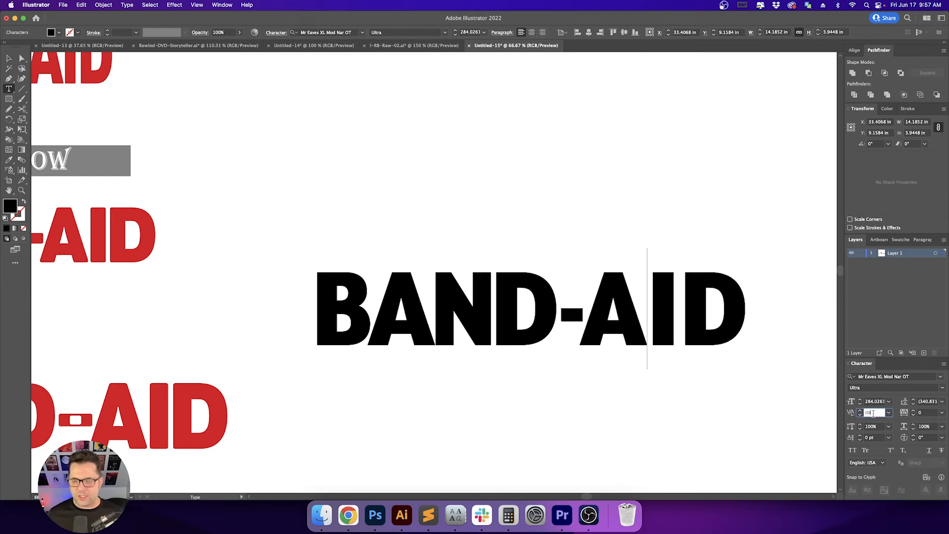
key(Down)
key(Down)
key(Down)
key(Down)
key(Down)
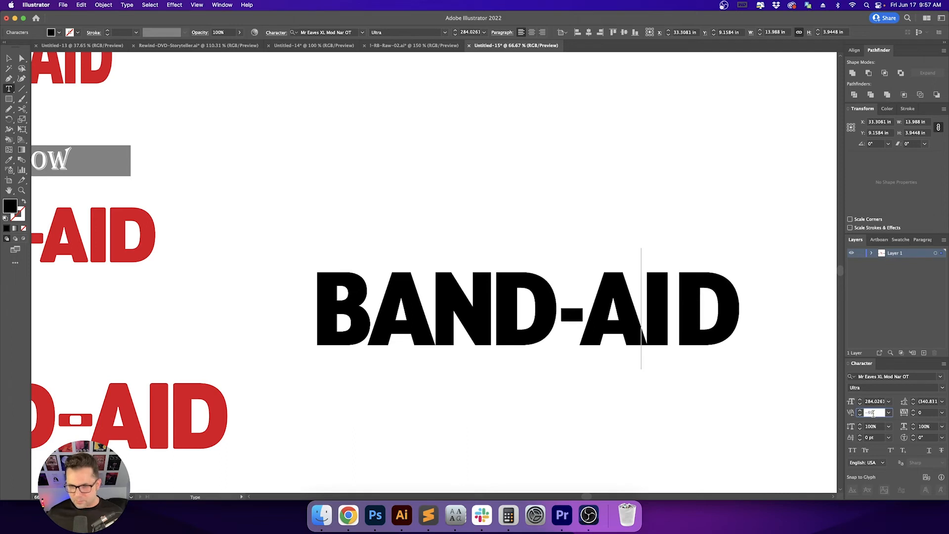
key(Up)
key(Down)
key(Up)
key(Return)
Set the kerning between the I and D of AID to -40
key(Right)
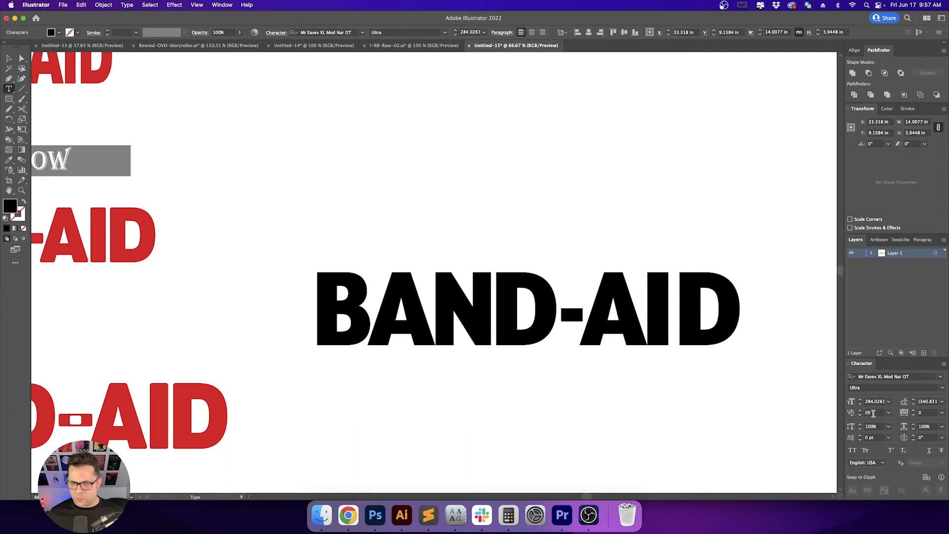
click(873, 413)
key(Down)
key(Down)
key(Down)
key(Down)
key(Up)
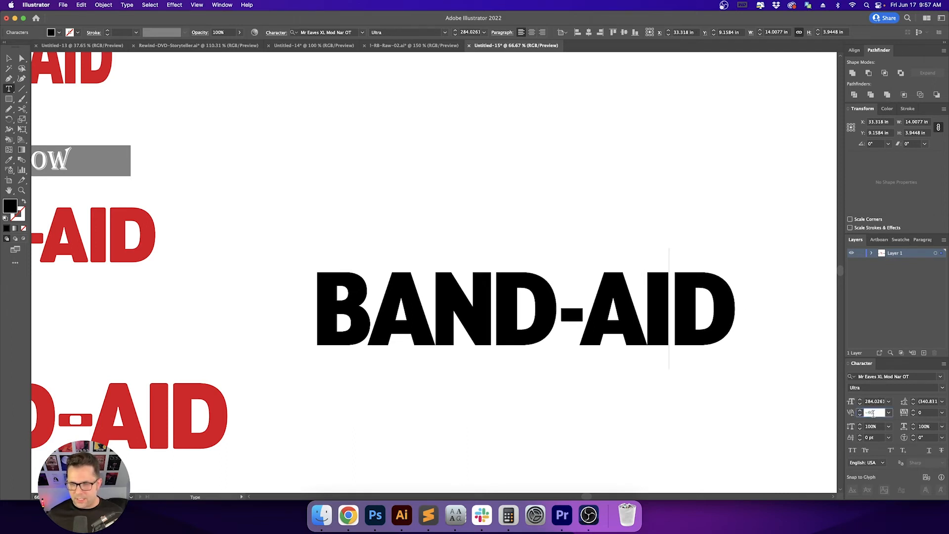
key(Down)
key(Up)
key(Return)
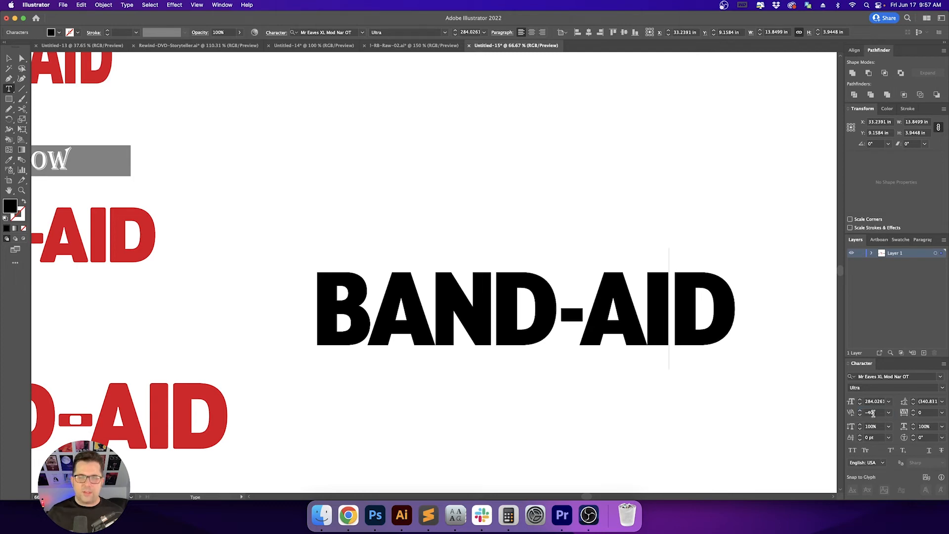
Finish editing the kerned black BAND-AID text and convert it to outlines
key(Escape)
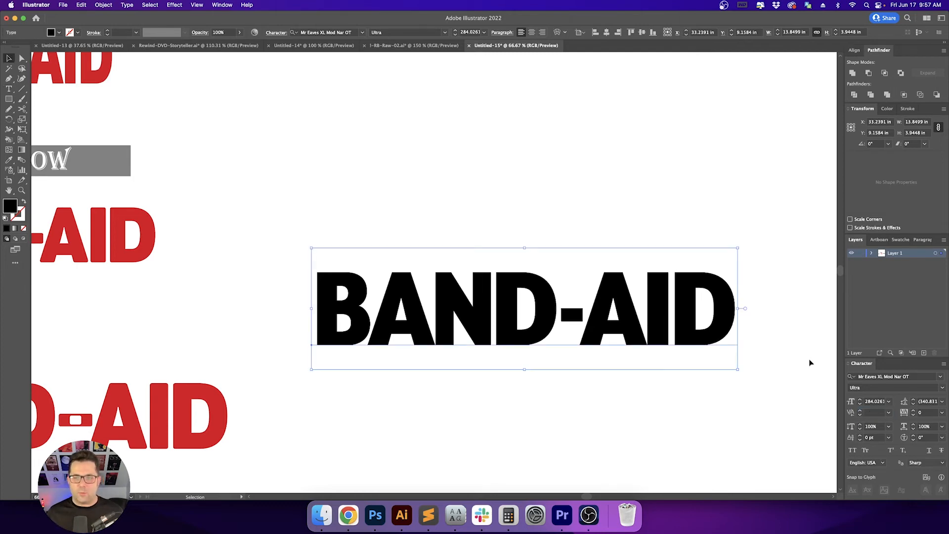
click(667, 217)
scroll(667, 217, down, 2)
drag(692, 205, 605, 297)
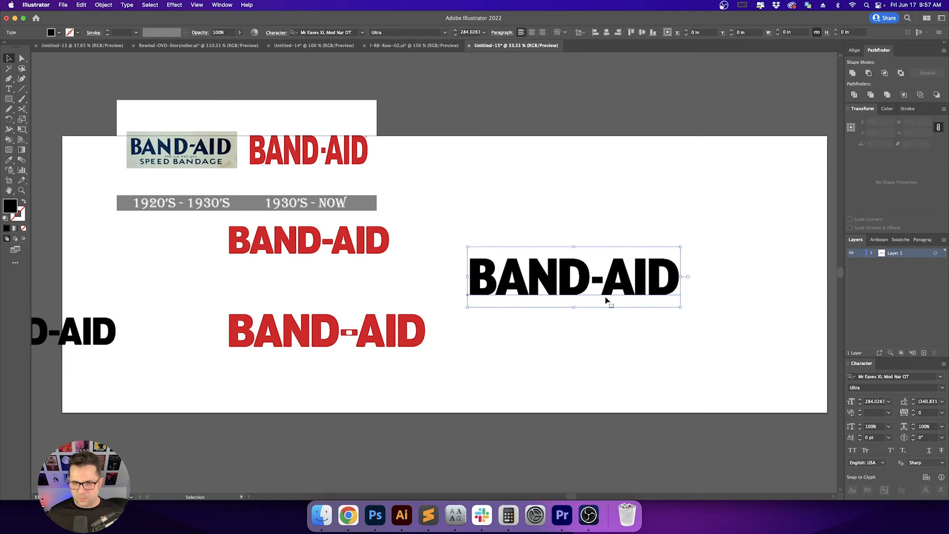
scroll(604, 297, up, 2)
click(618, 311)
click(537, 272)
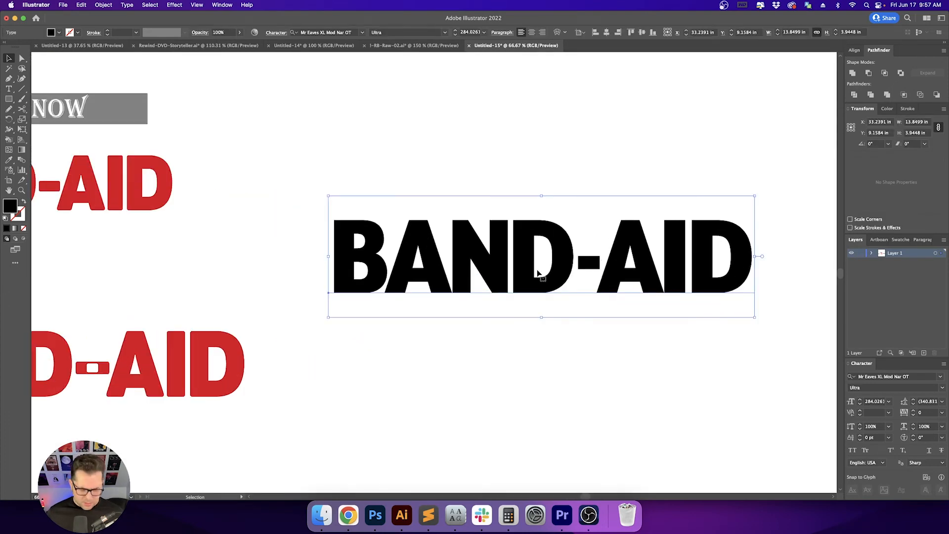
key(super+shift+o)
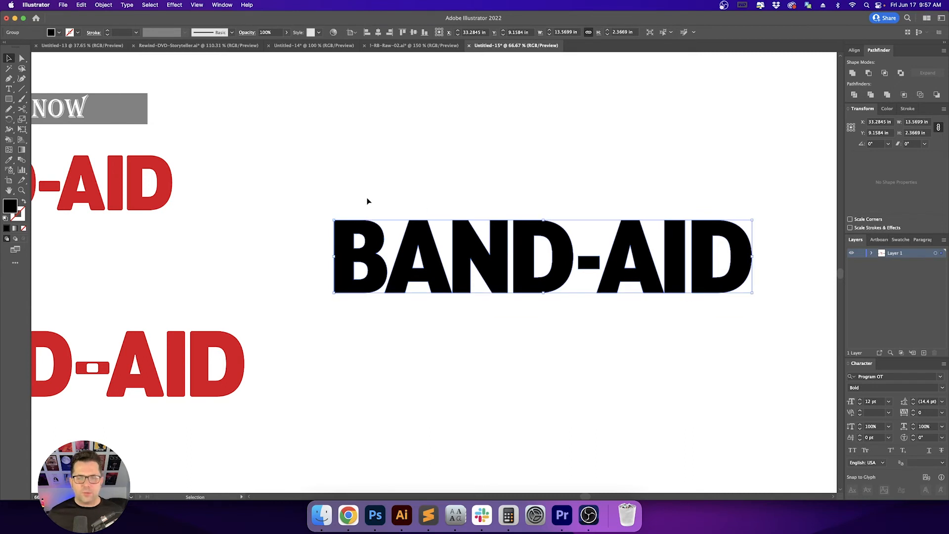
Try rounding all corners of the outlined black BAND-AID lettering with a 0.05 in radius
click(371, 194)
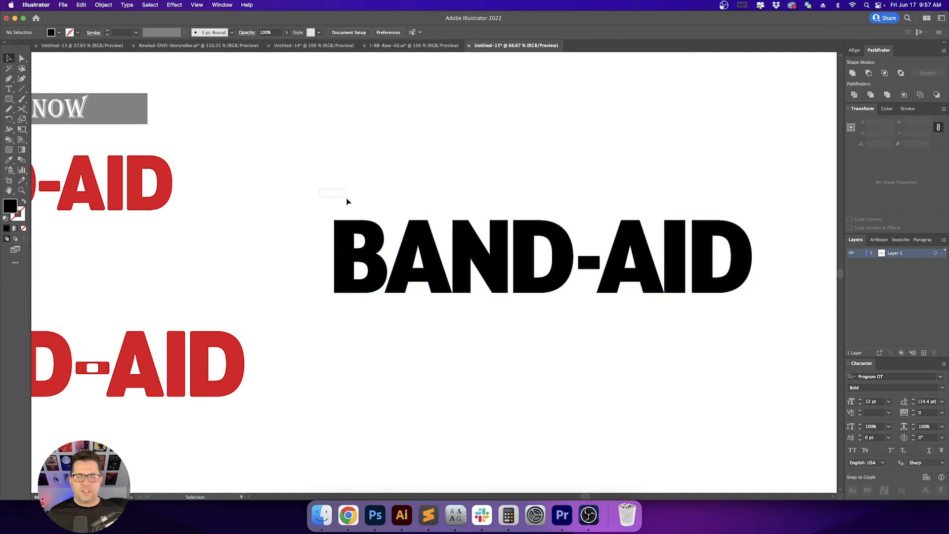
drag(347, 201, 782, 334)
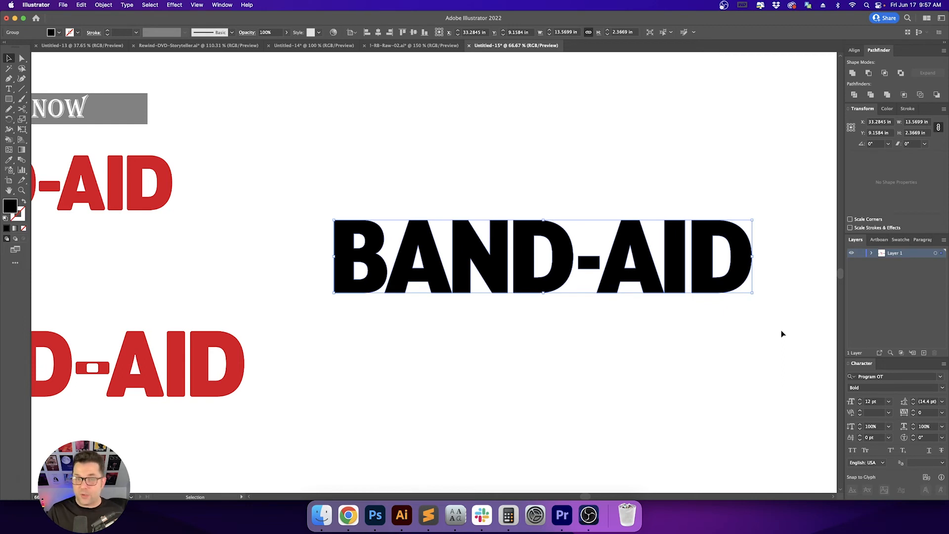
click(572, 194)
scroll(421, 170, right, 2)
drag(263, 173, 749, 331)
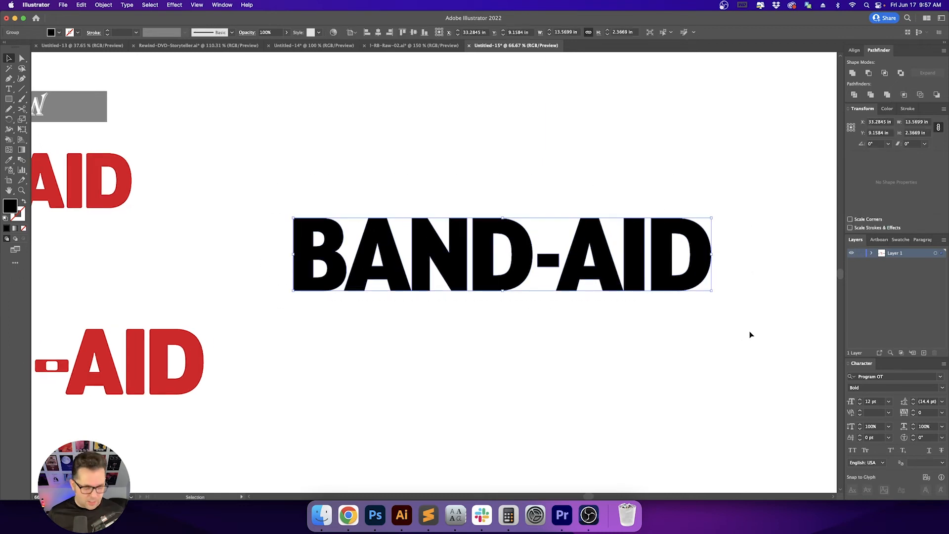
key(a)
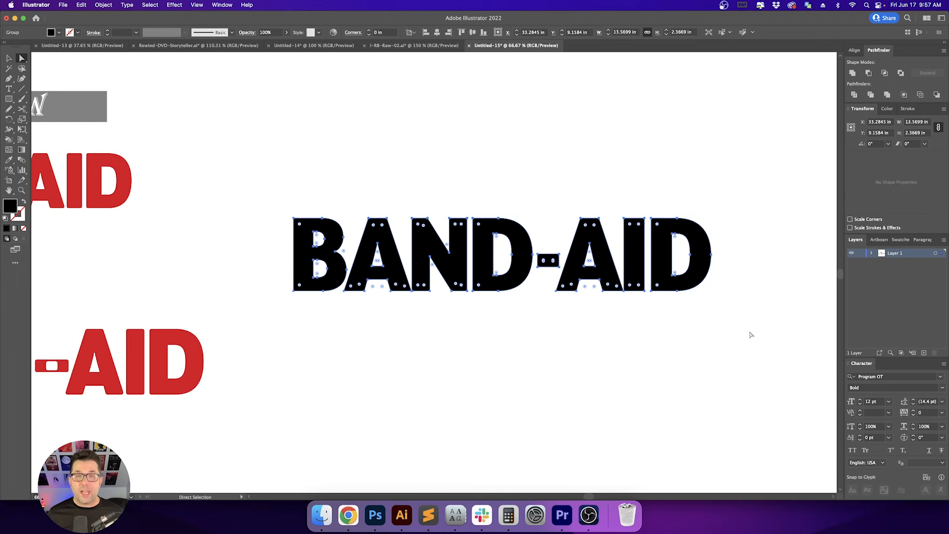
click(368, 30)
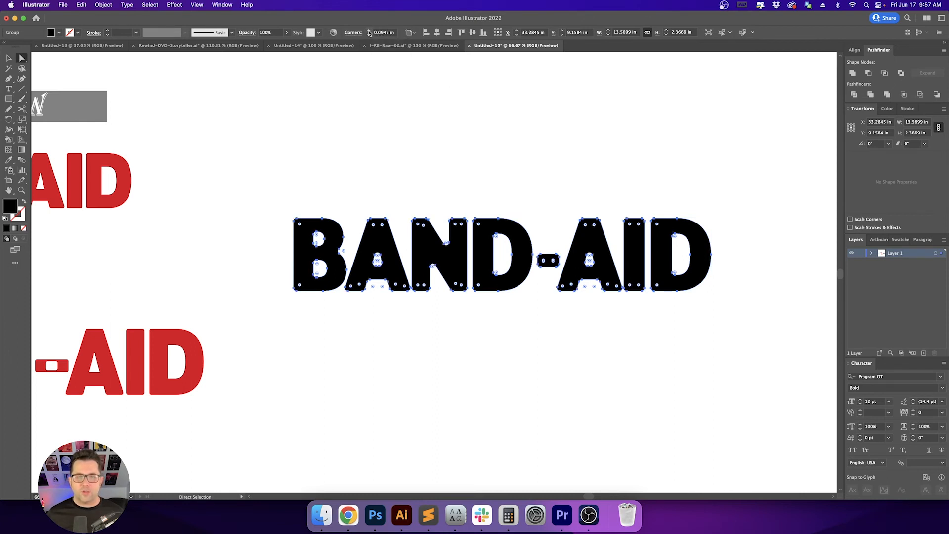
click(384, 32)
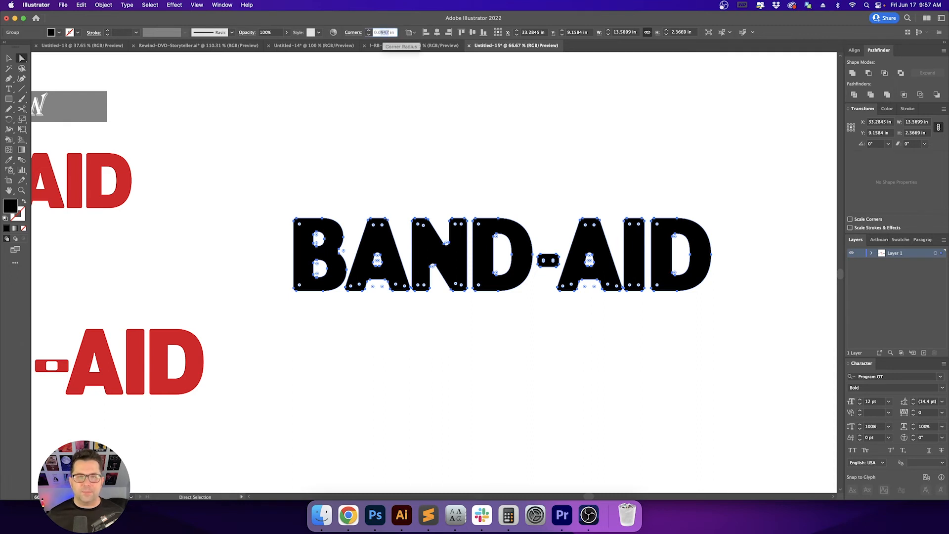
key(Return)
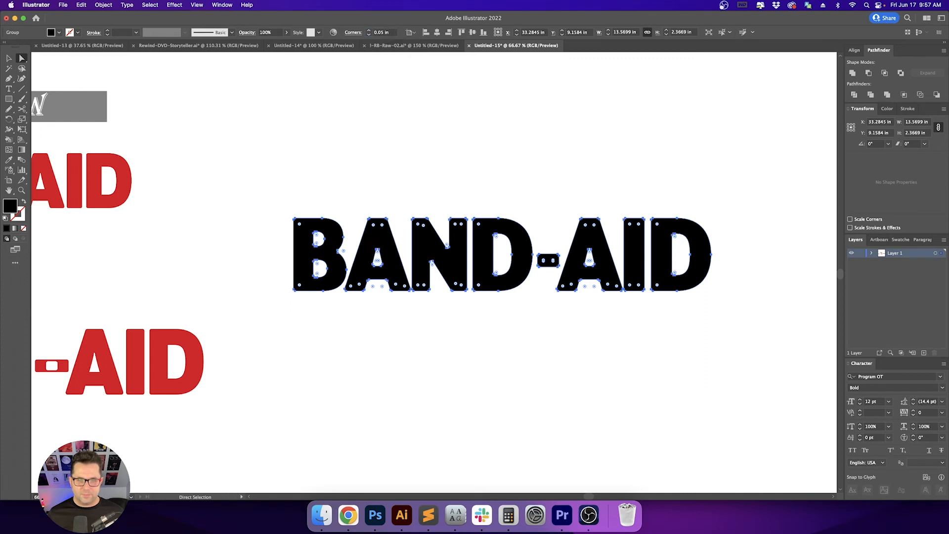
key(v)
click(447, 146)
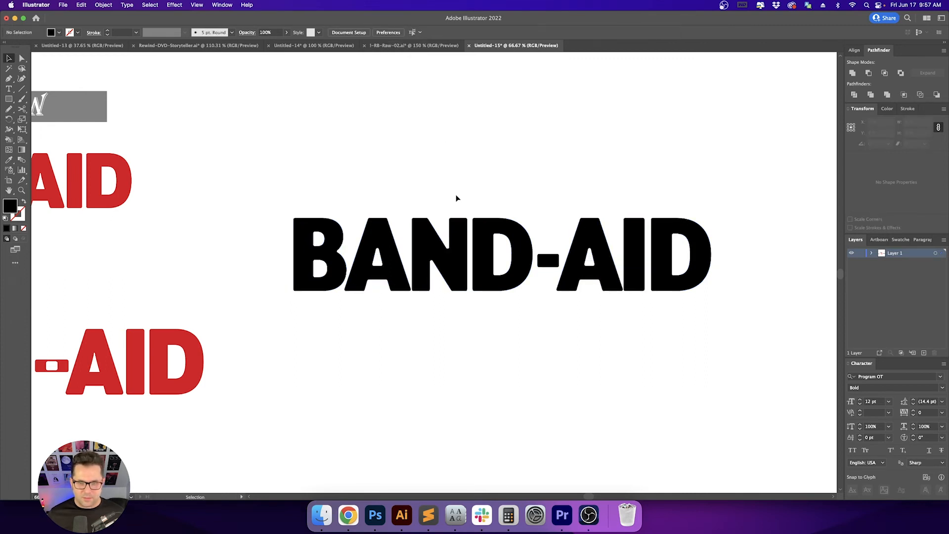
key(super+1)
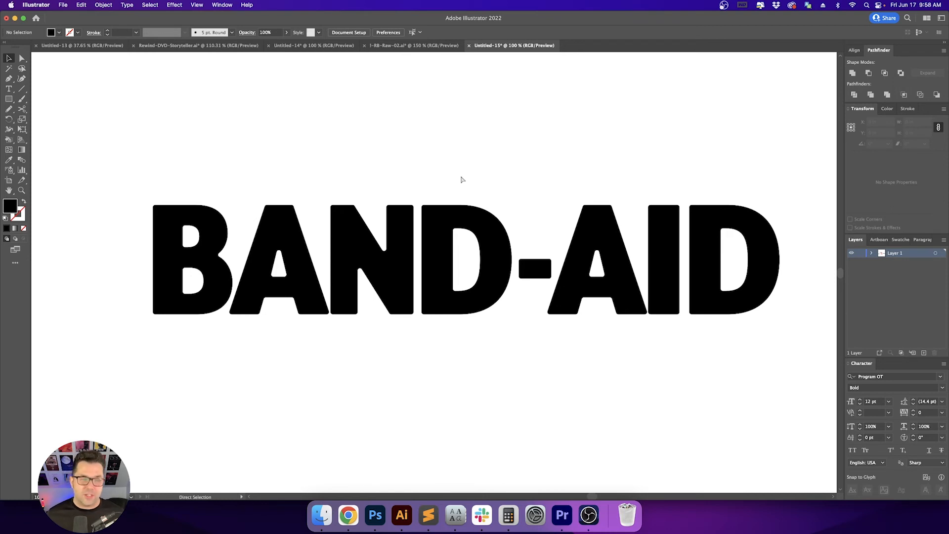
Undo the corner rounding on the black BAND-AID outlines and deselect them
key(super+z)
key(super+z)
click(462, 180)
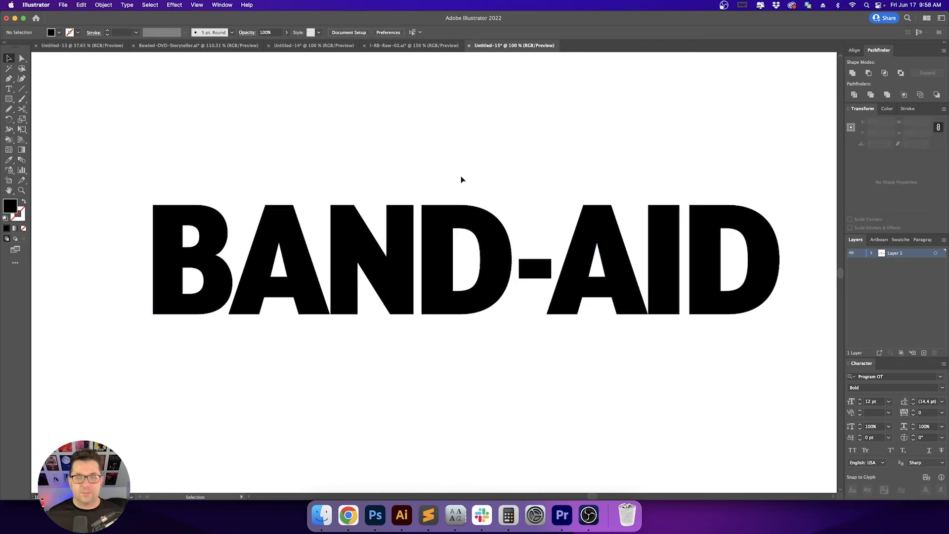
Fill the black BAND-AID outlines with the red sampled from the finished hyphen version of the logo
scroll(461, 179, down, 2)
drag(350, 174, 731, 295)
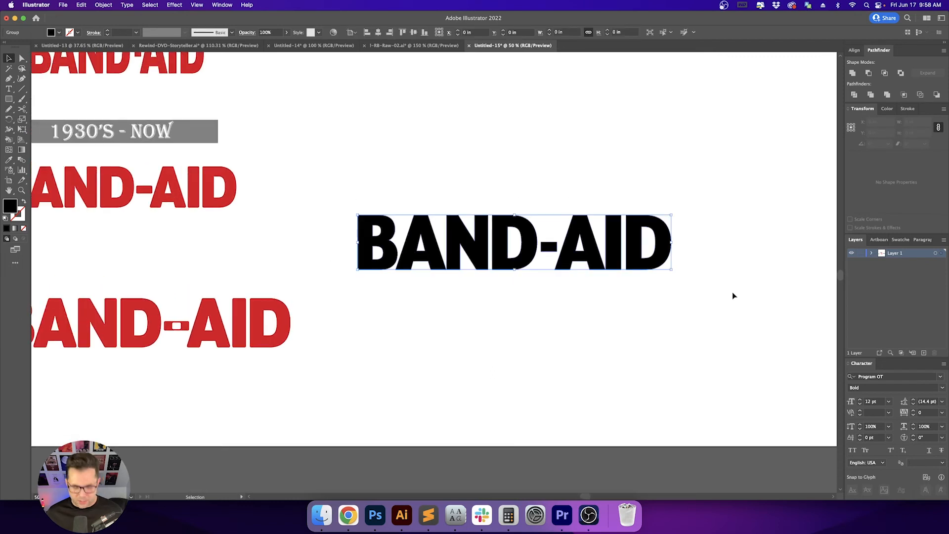
key(i)
click(233, 184)
key(v)
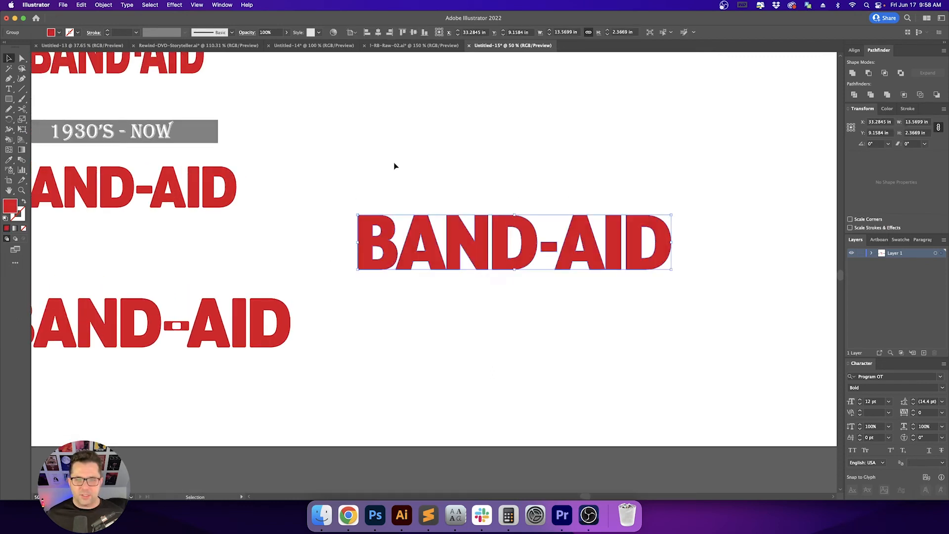
Scale the newly red BAND-AID outlines down proportionally about their center and deselect them
scroll(394, 166, right, 4)
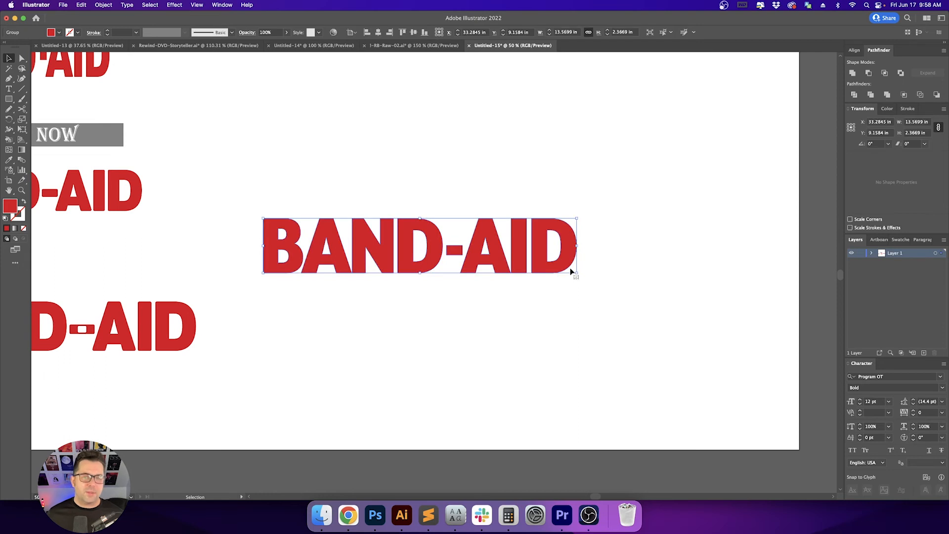
drag(576, 272, 682, 333)
click(589, 273)
drag(577, 340, 654, 350)
drag(530, 262, 520, 244)
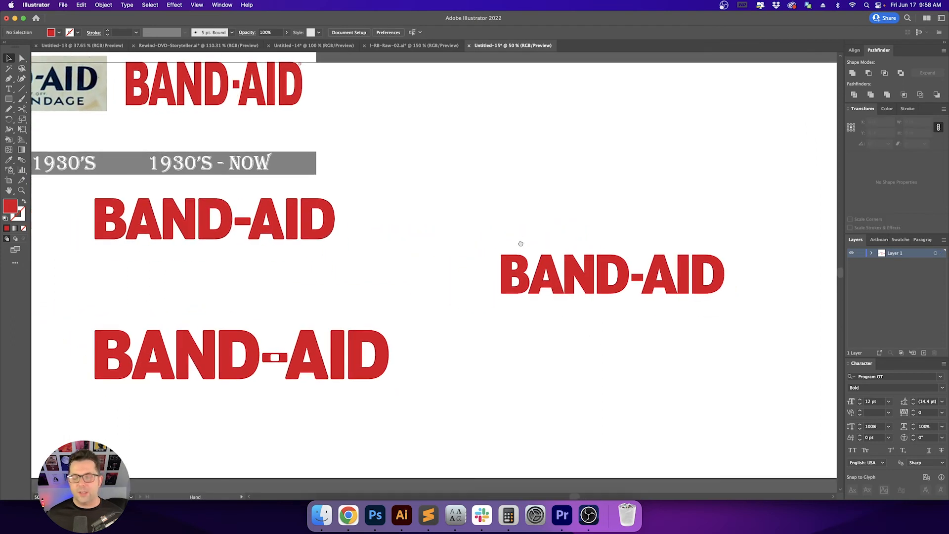
Select all letters and the hyphen of the upper red BAND-AID version and unite them with Pathfinder
scroll(407, 265, left, 6)
drag(192, 189, 521, 277)
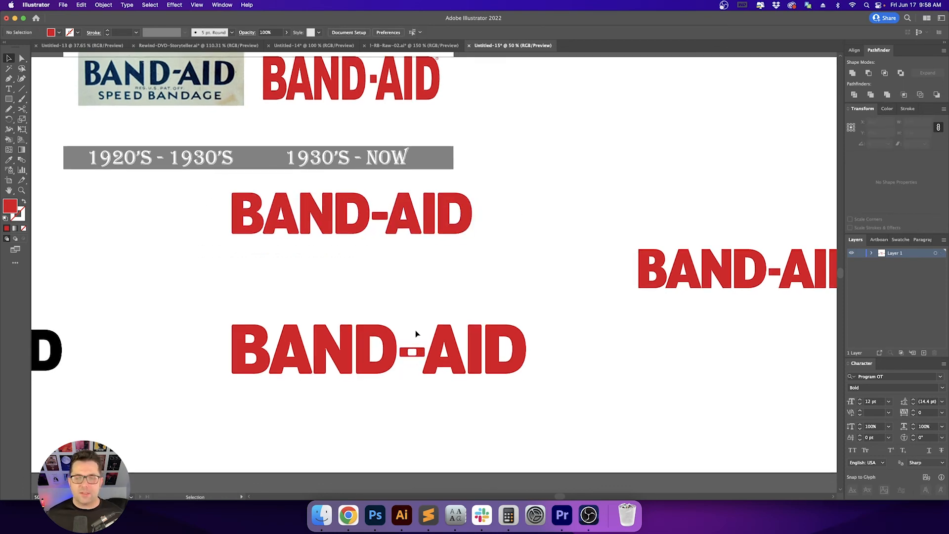
scroll(412, 325, up, 3)
click(373, 249)
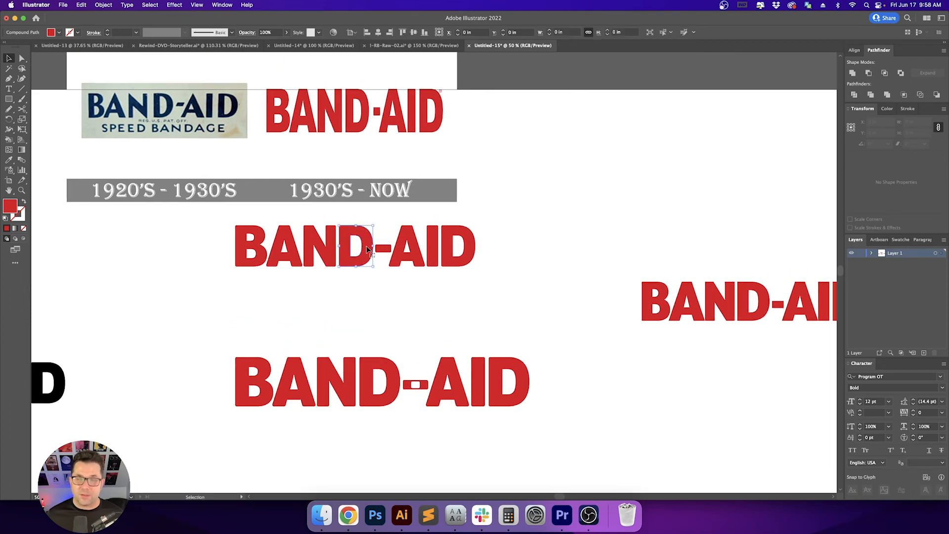
click(852, 74)
Try swapping the fill and stroke of the united hyphen version to check its outline, and undo the swap
key(shift+x)
click(577, 242)
drag(559, 262, 540, 239)
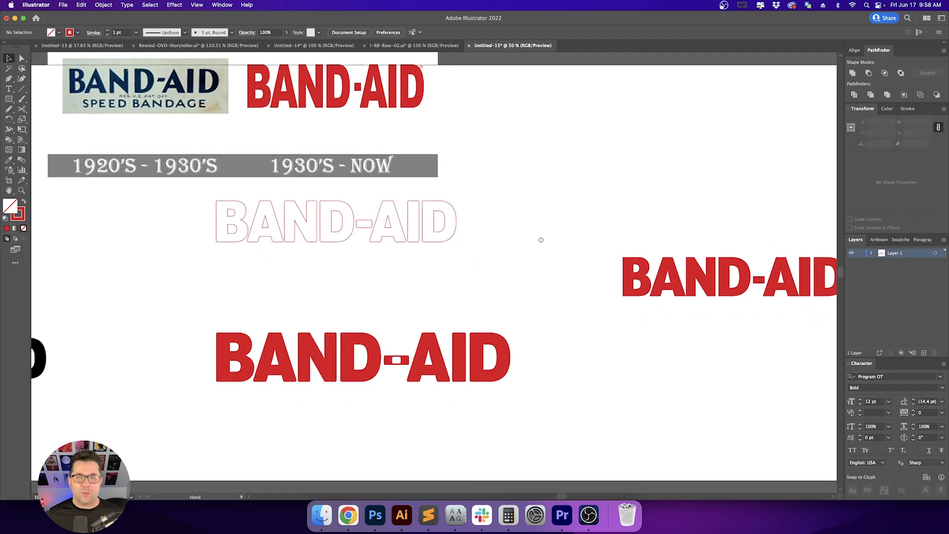
key(super+z)
click(476, 247)
scroll(399, 242, up, 1)
scroll(399, 241, up, 1)
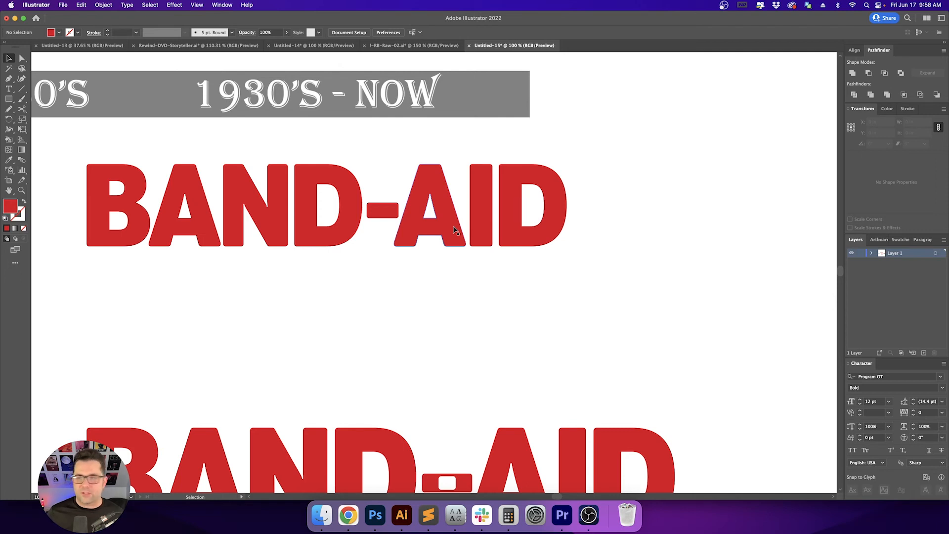
key(super+minus)
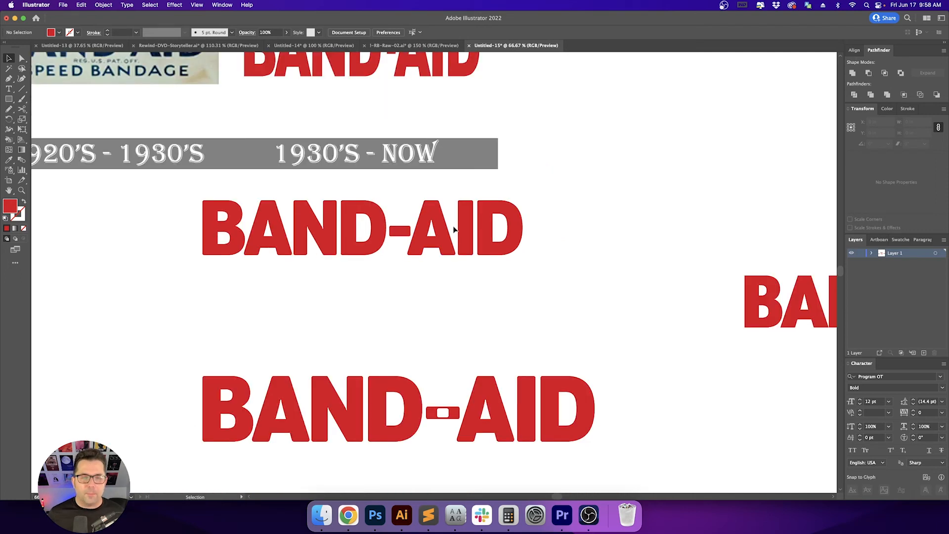
click(454, 229)
click(618, 262)
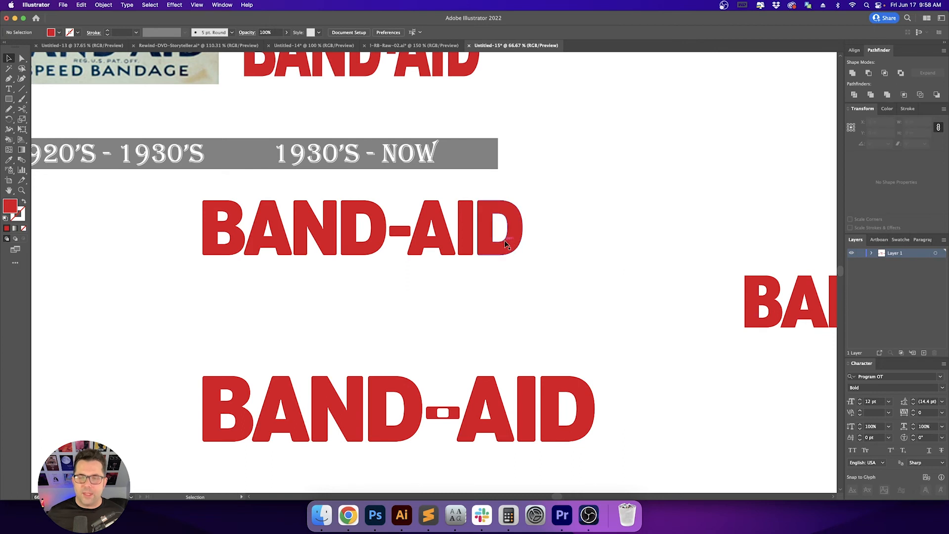
click(513, 251)
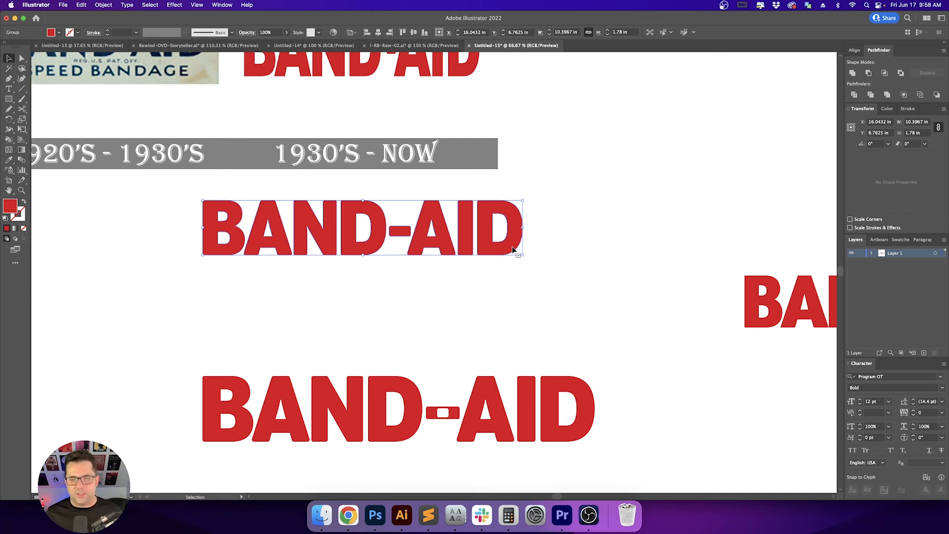
click(579, 256)
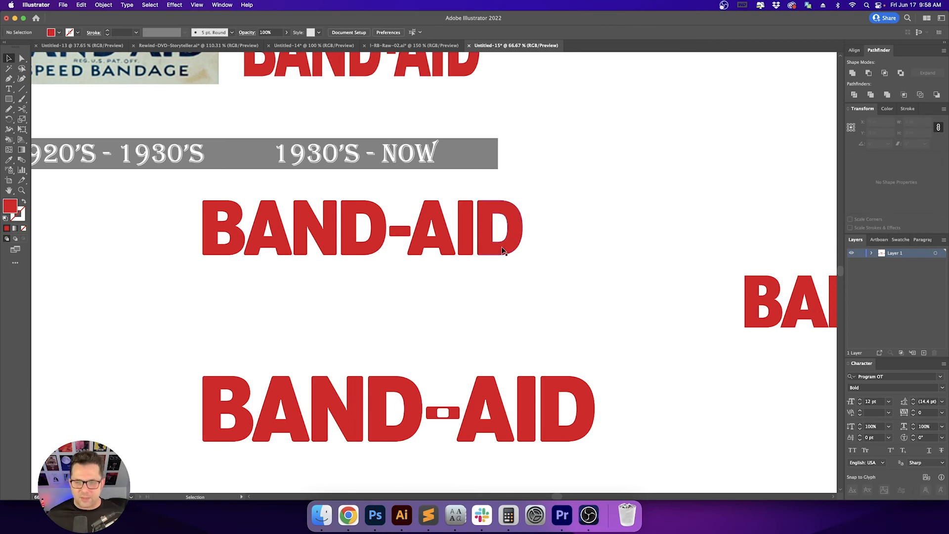
Duplicate the united hyphen logo slightly down and to the right, and swap the copy's fill to a 1 pt red stroke
drag(502, 249, 508, 253)
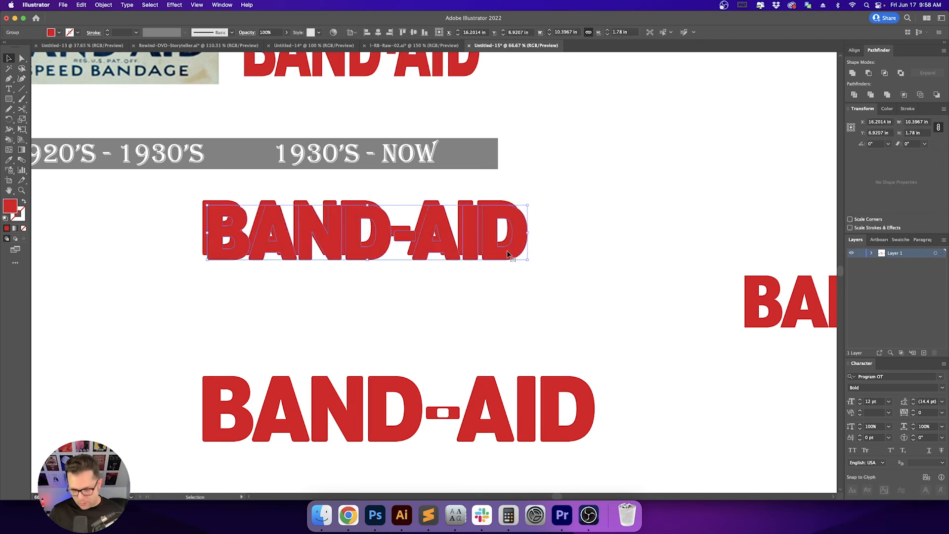
key(shift+x)
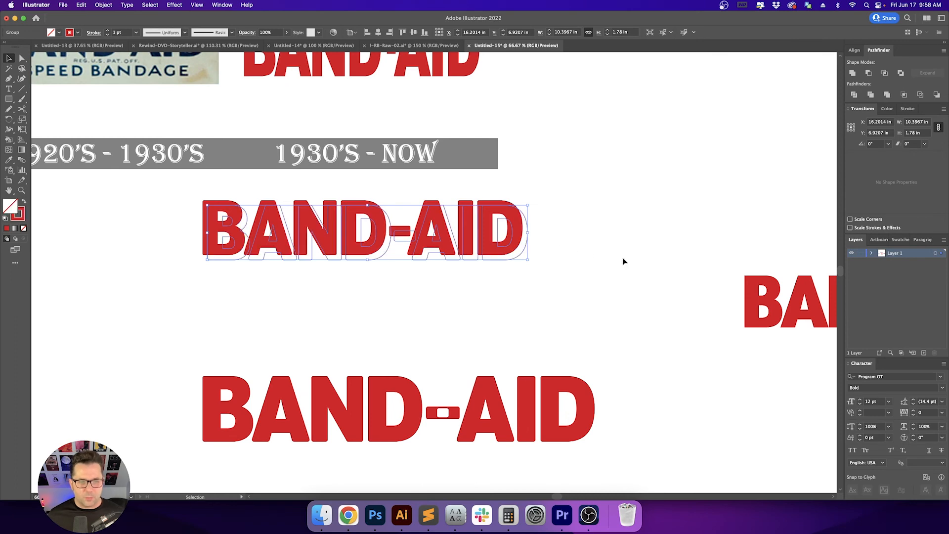
Increase the stroke weight of the offset outline copy of the hyphen logo to 2 pt
click(622, 258)
key(super+1)
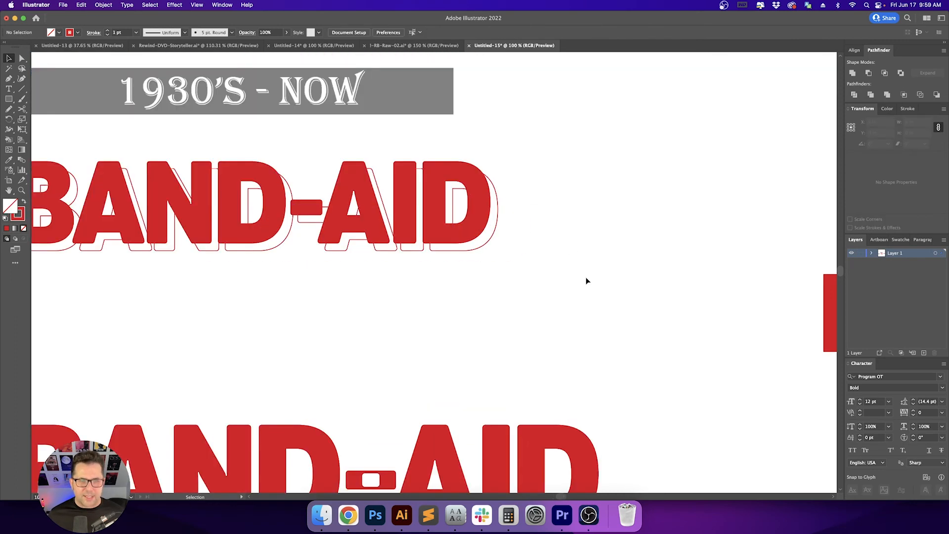
click(563, 275)
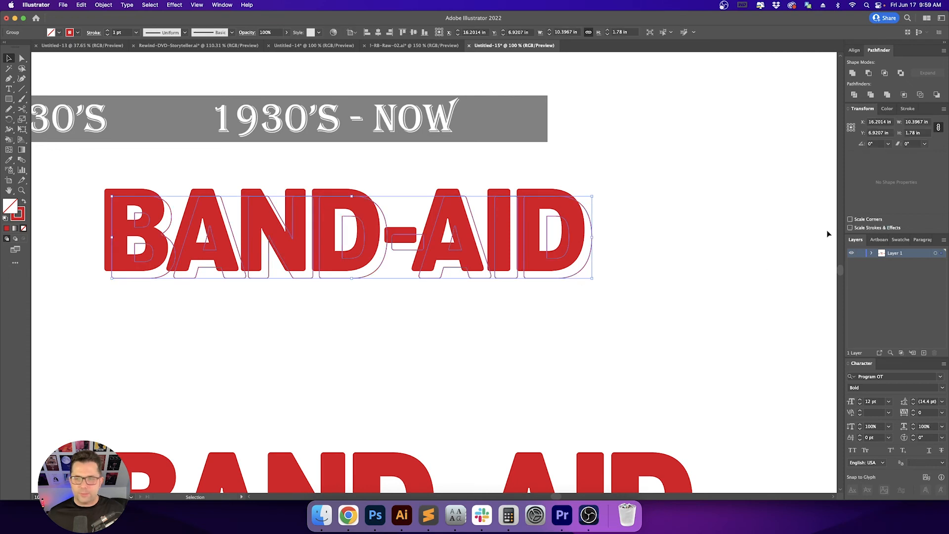
click(907, 108)
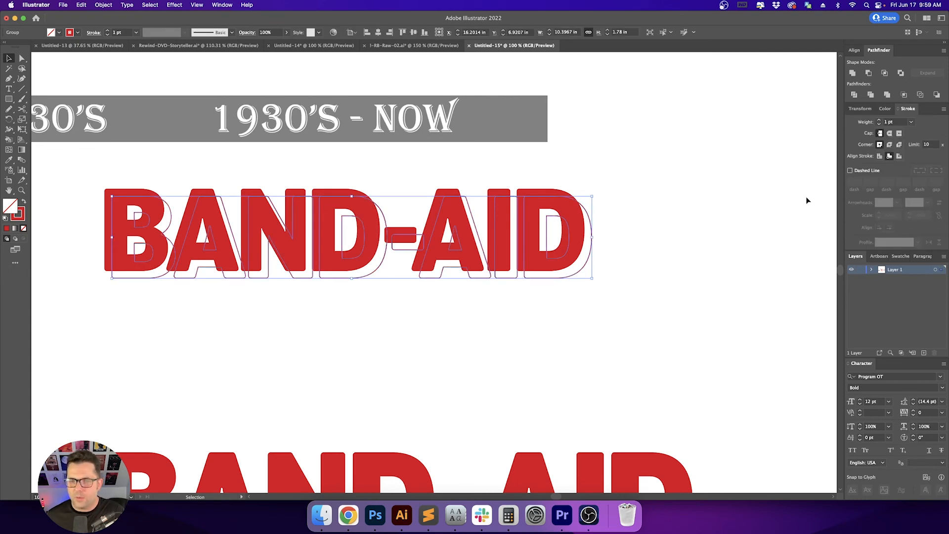
click(370, 189)
click(338, 278)
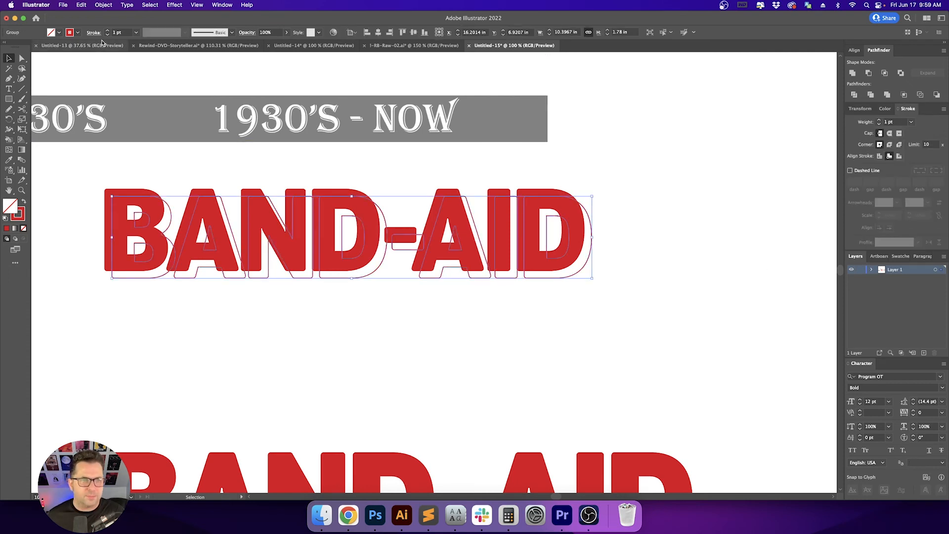
click(108, 33)
click(46, 207)
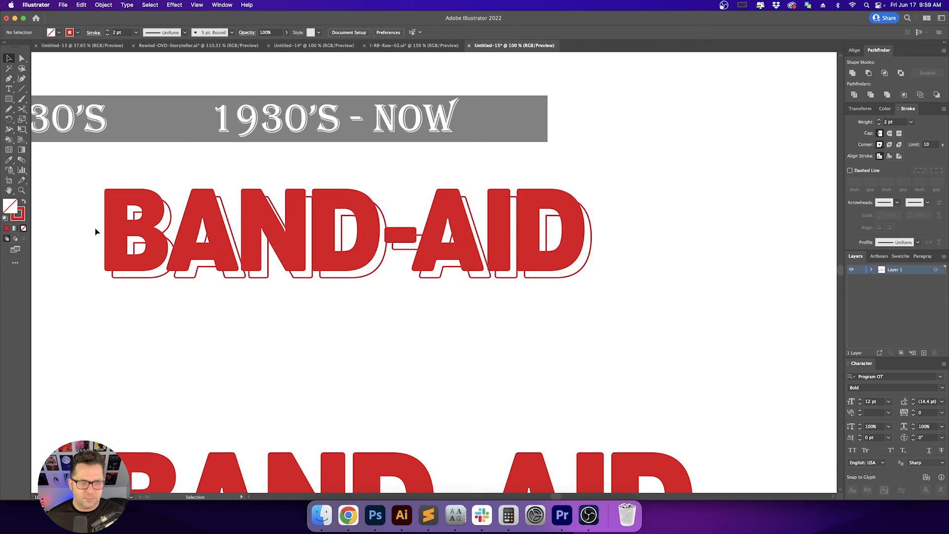
Lower the opacity of the offset outline copy to 25%
click(353, 280)
click(271, 32)
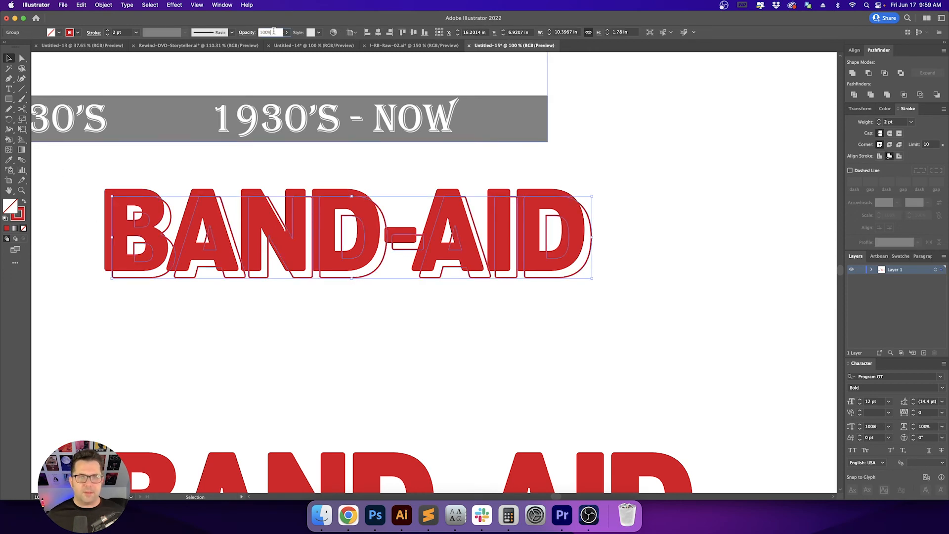
text(20)
key(Return)
click(599, 152)
drag(632, 173, 670, 221)
scroll(678, 239, down, 1)
scroll(678, 258, right, 1)
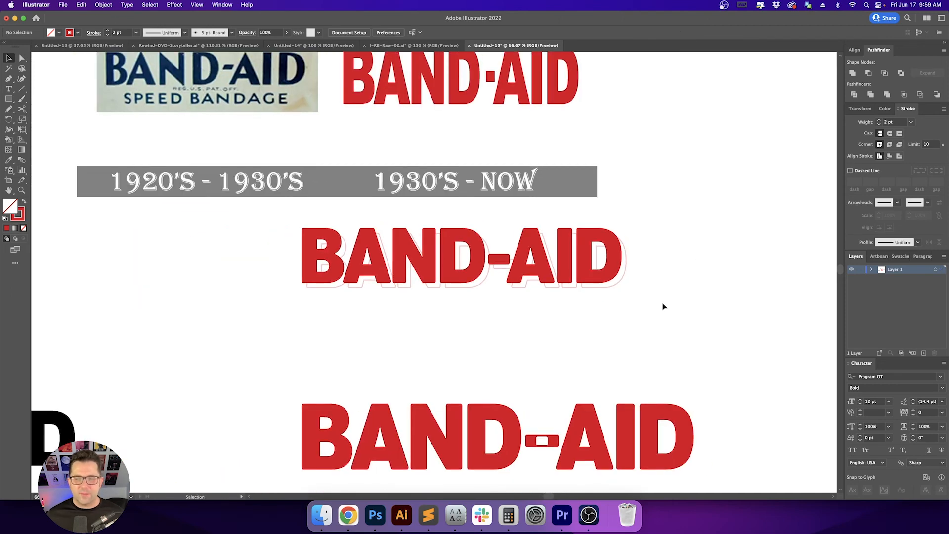
scroll(663, 307, up, 3)
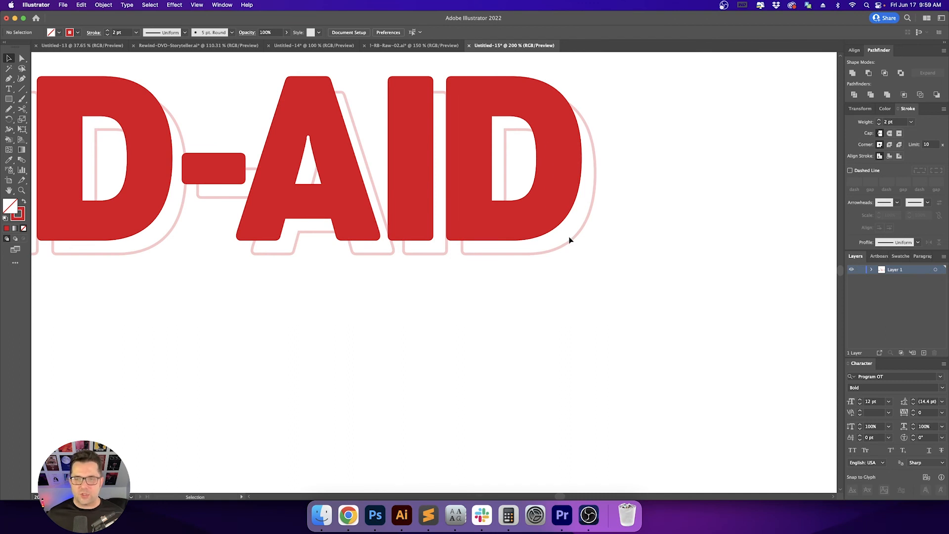
click(569, 239)
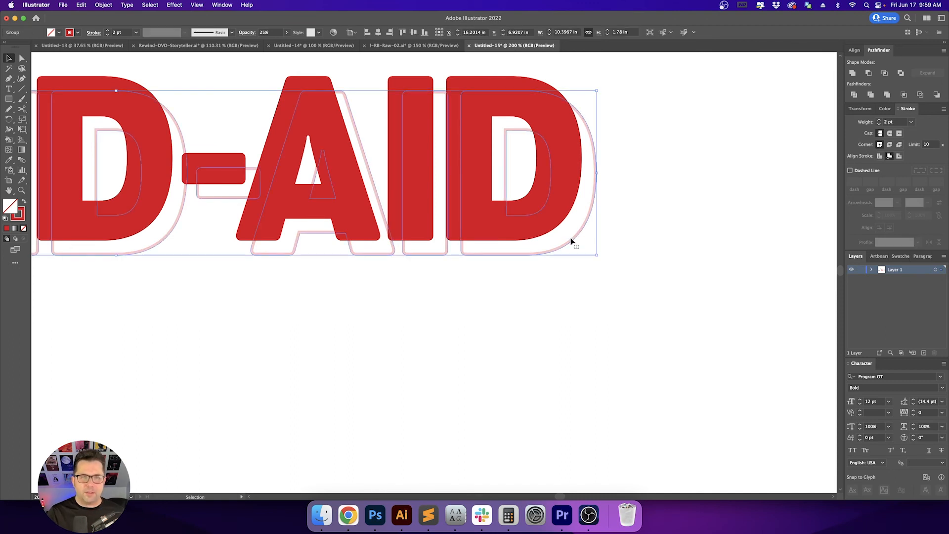
click(607, 299)
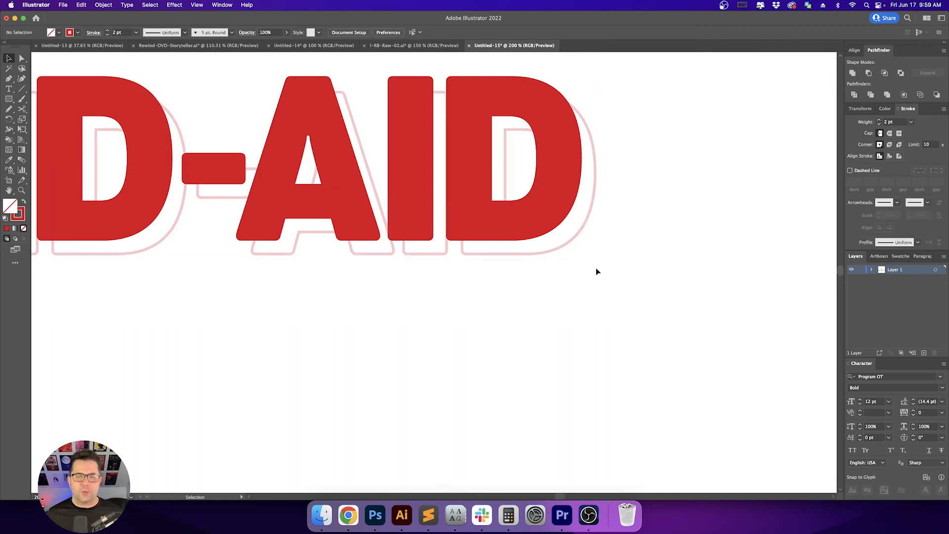
Raise the offset outline's opacity back to 100%
click(578, 241)
key(i)
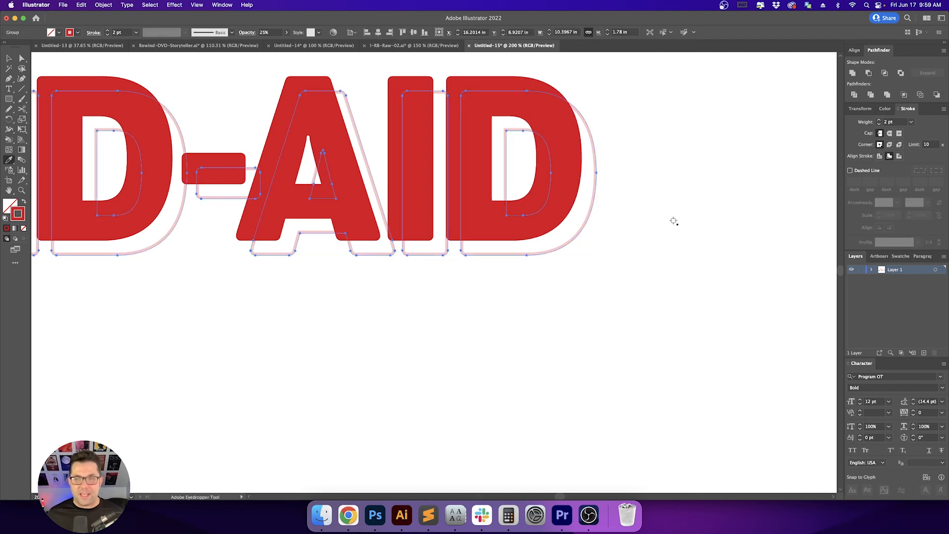
key(v)
click(272, 32)
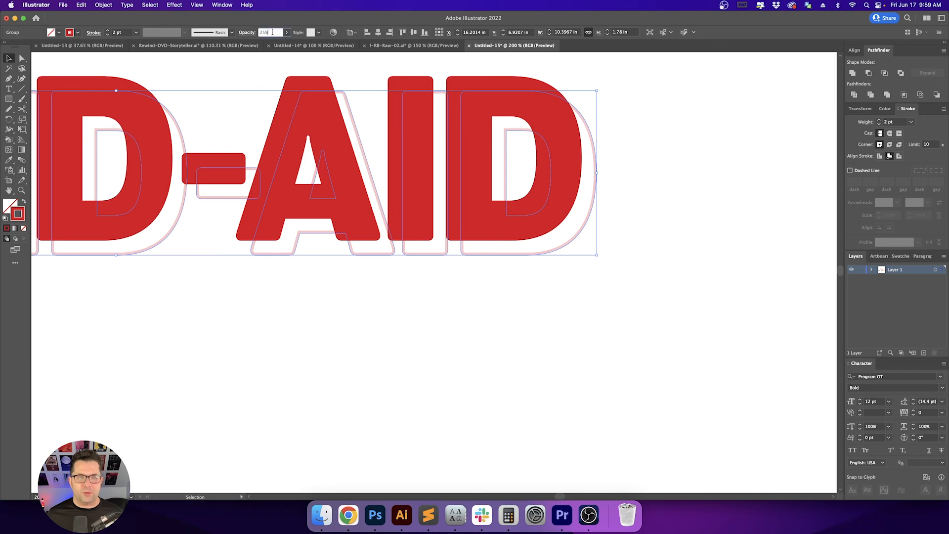
key(shift+Up)
key(shift+Up)
key(shift+Up)
key(shift+Up)
key(shift+Up)
key(shift+Up)
key(shift+Up)
key(shift+Up)
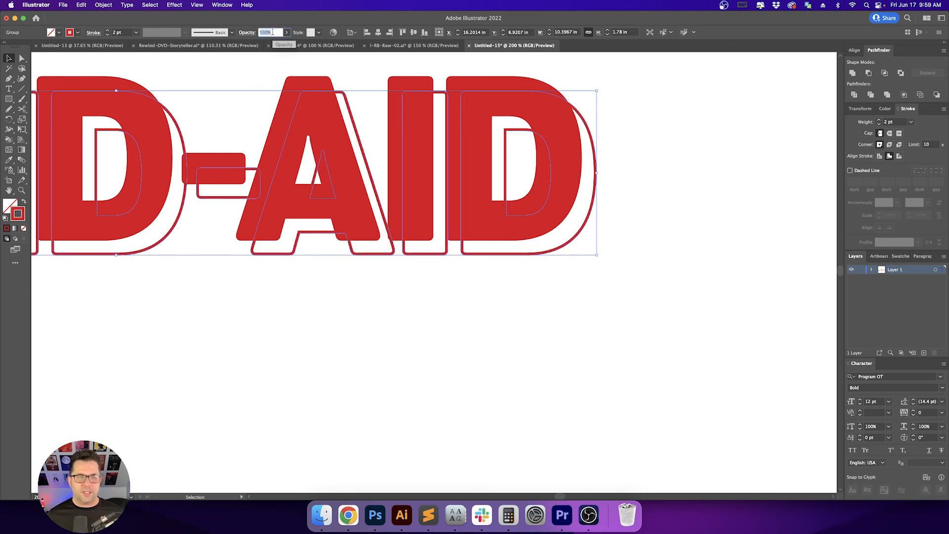
key(Return)
Change the offset outline's stroke from red to a pale pink and deselect it
double_click(19, 211)
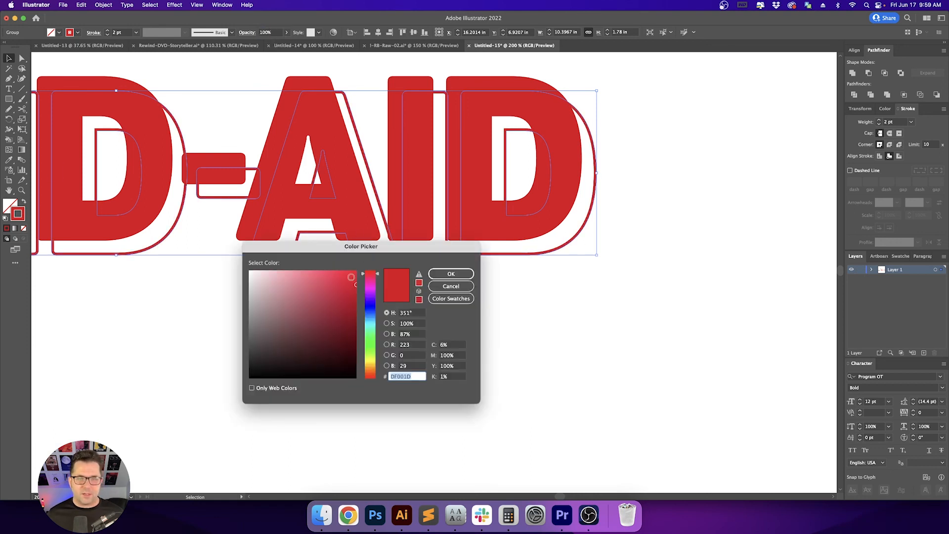
click(275, 275)
drag(277, 276, 290, 276)
key(Return)
click(559, 399)
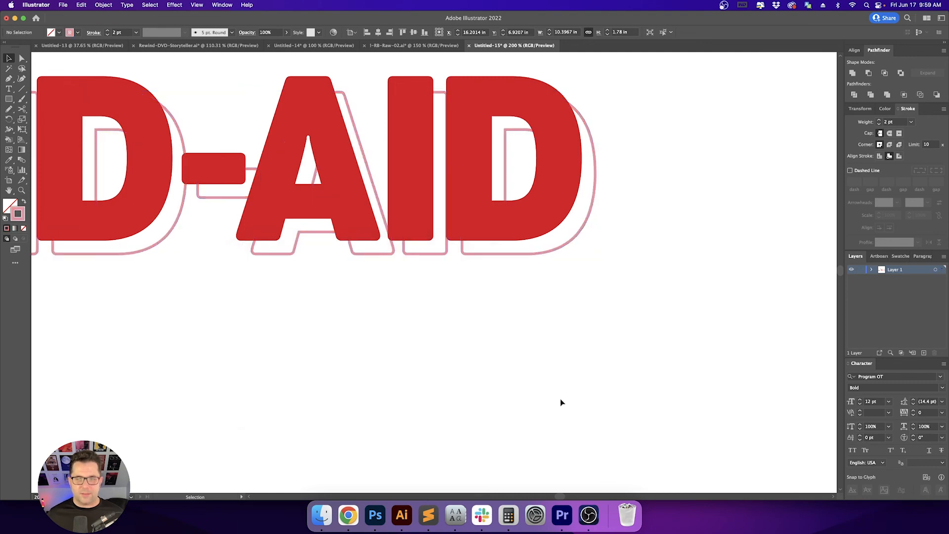
Scale the hyphen logo and its offset outline up proportionally together to match the width of the bandage version below
drag(500, 318, 630, 371)
scroll(630, 373, down, 3)
drag(669, 419, 500, 328)
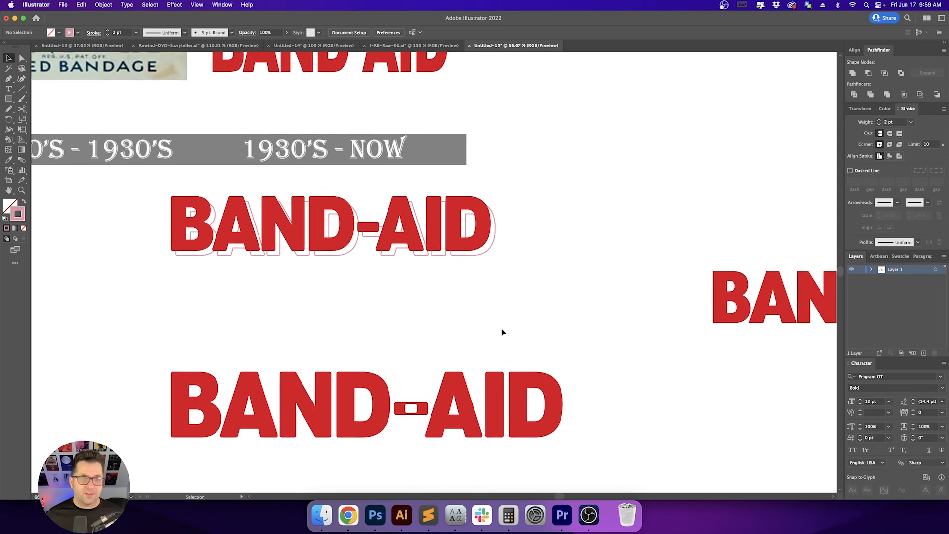
drag(286, 292, 373, 318)
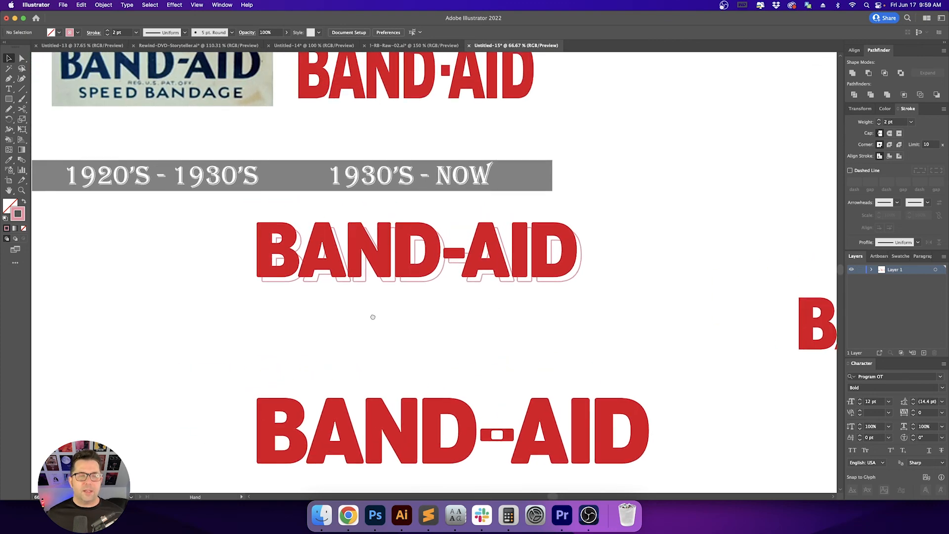
drag(234, 216, 672, 333)
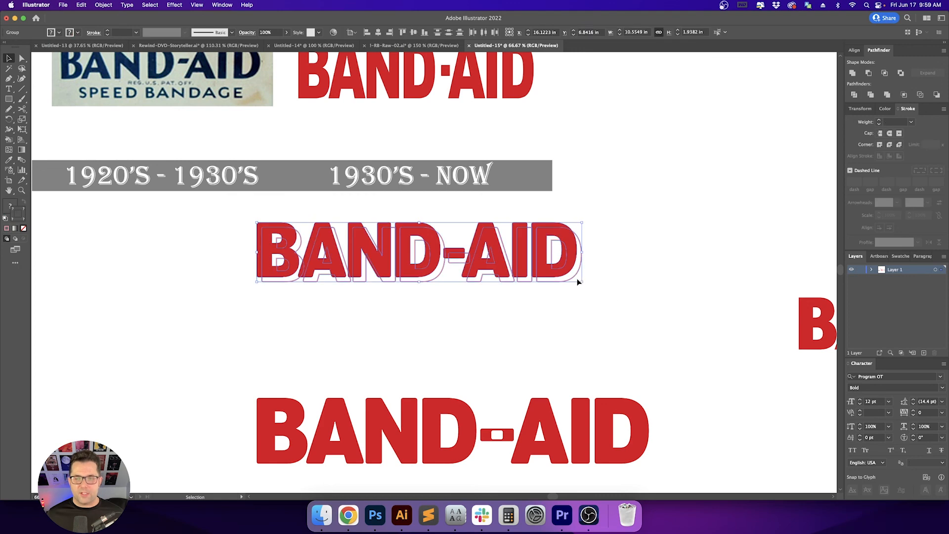
drag(582, 282, 604, 331)
click(683, 343)
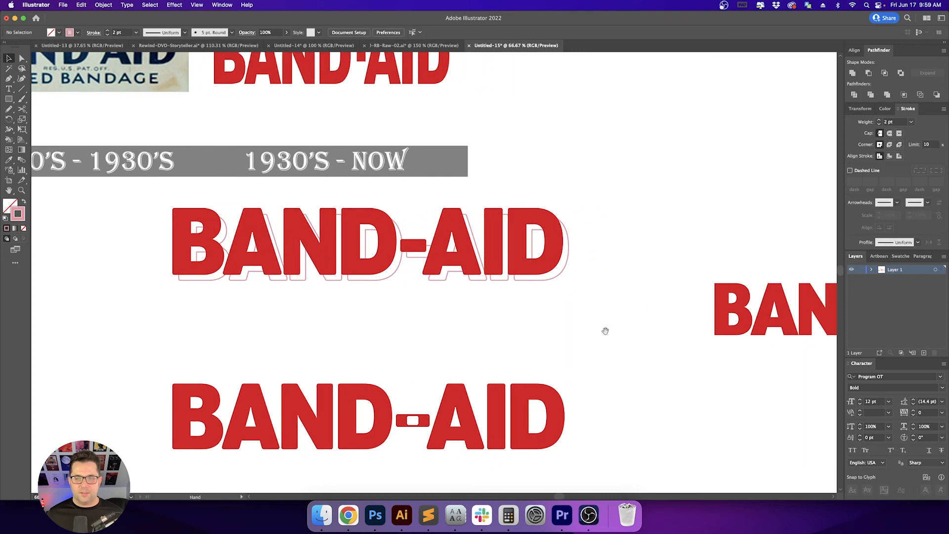
Duplicate the hyphen logo with its offset outline straight down, below the bandage version, and deselect it
key(super+minus)
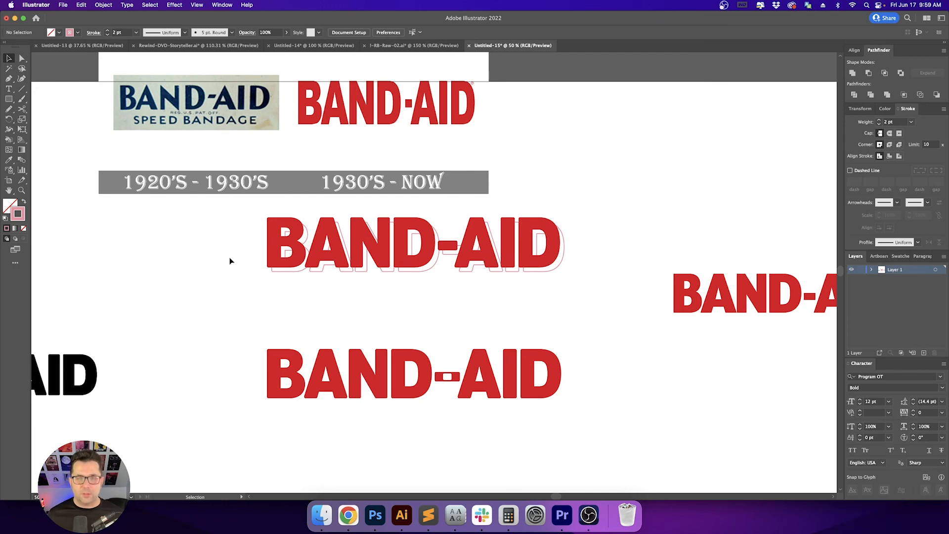
drag(464, 306, 478, 230)
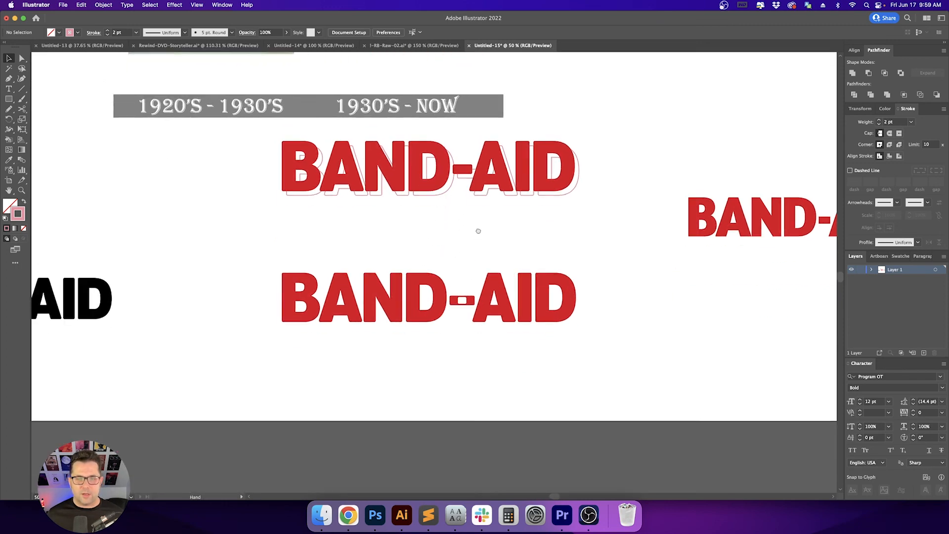
drag(243, 135, 569, 395)
click(591, 394)
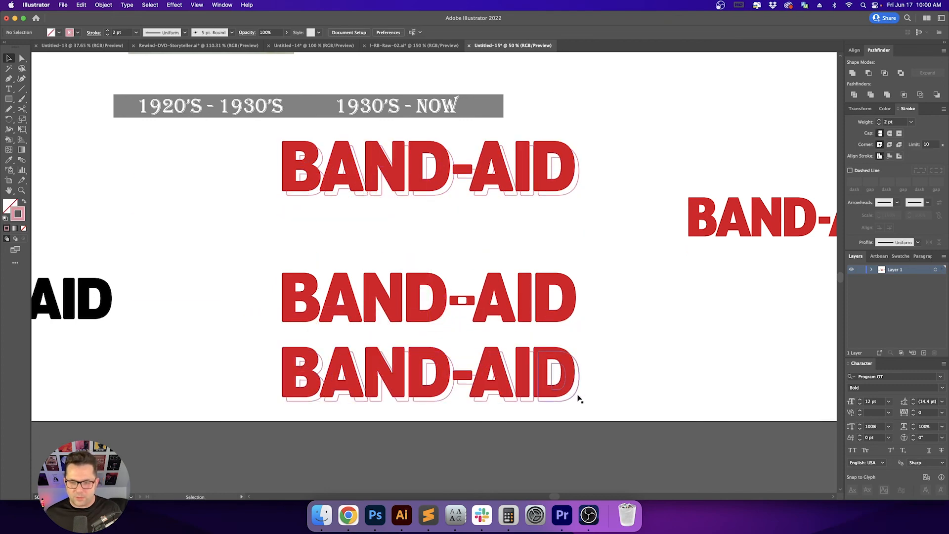
Remove the offset outline from the lower duplicate and move the bandage version to the right, under the alternative-font version
scroll(635, 372, right, 1)
drag(256, 253, 496, 313)
scroll(593, 322, right, 3)
drag(342, 296, 785, 296)
drag(502, 290, 474, 302)
click(492, 296)
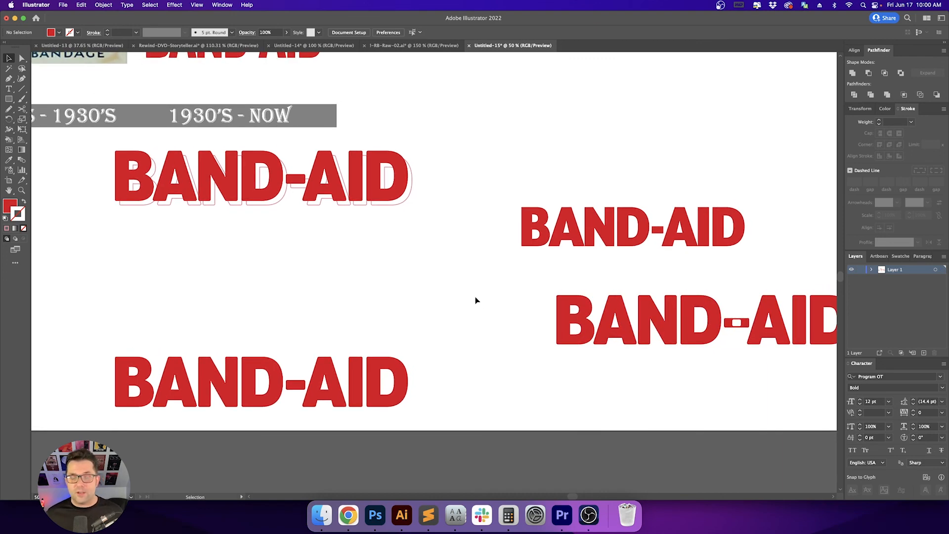
drag(476, 297, 450, 268)
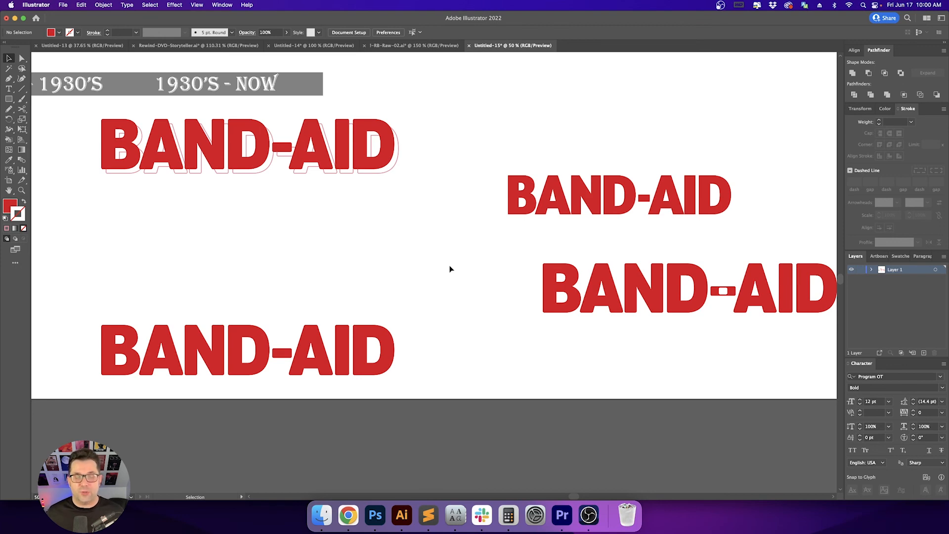
scroll(459, 227, up, 2)
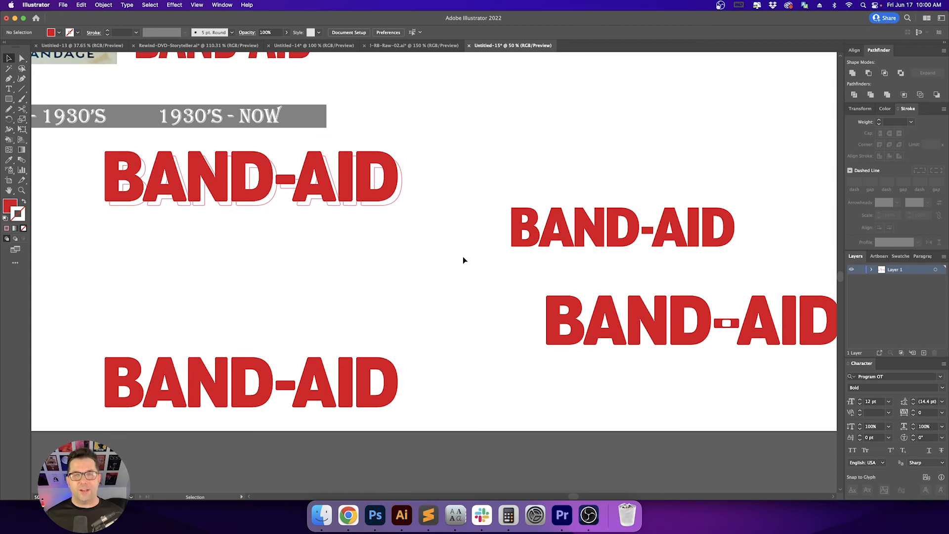
scroll(462, 255, up, 1)
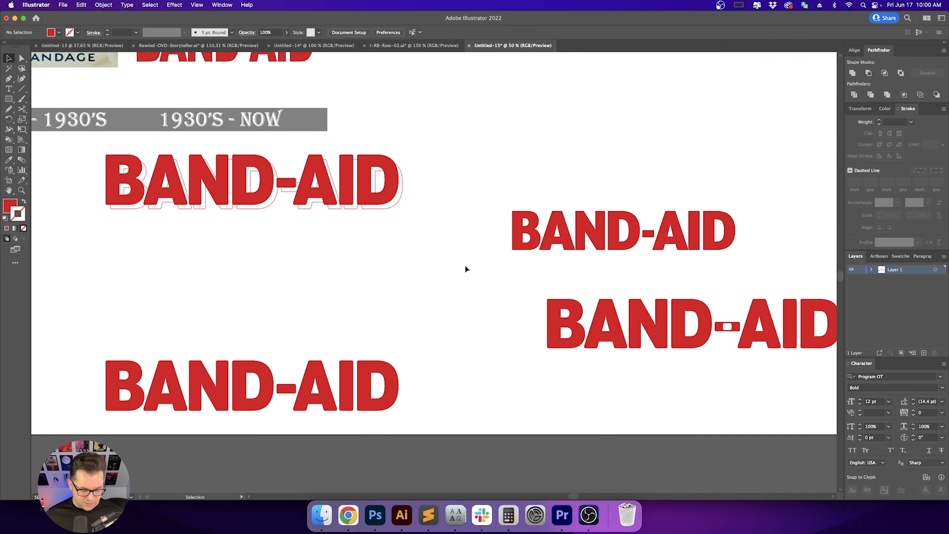
scroll(465, 265, down, 3)
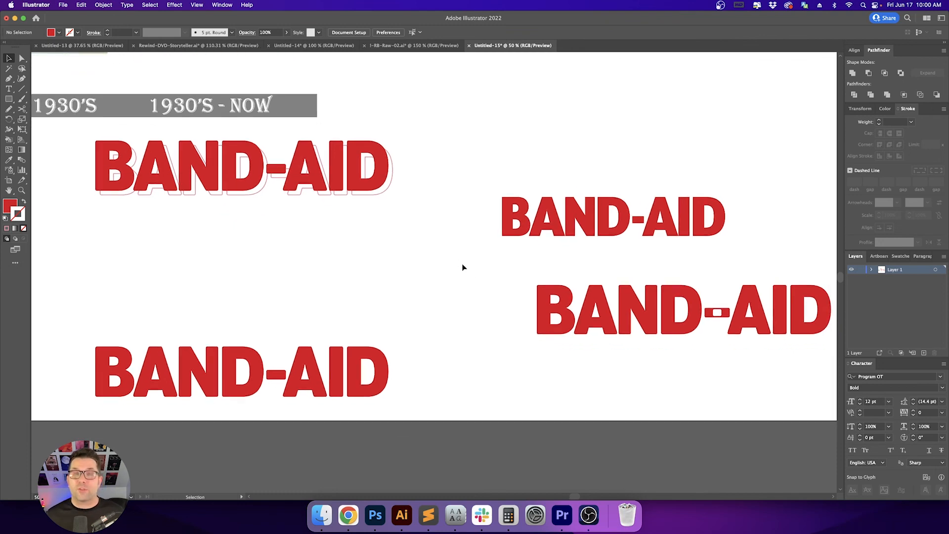